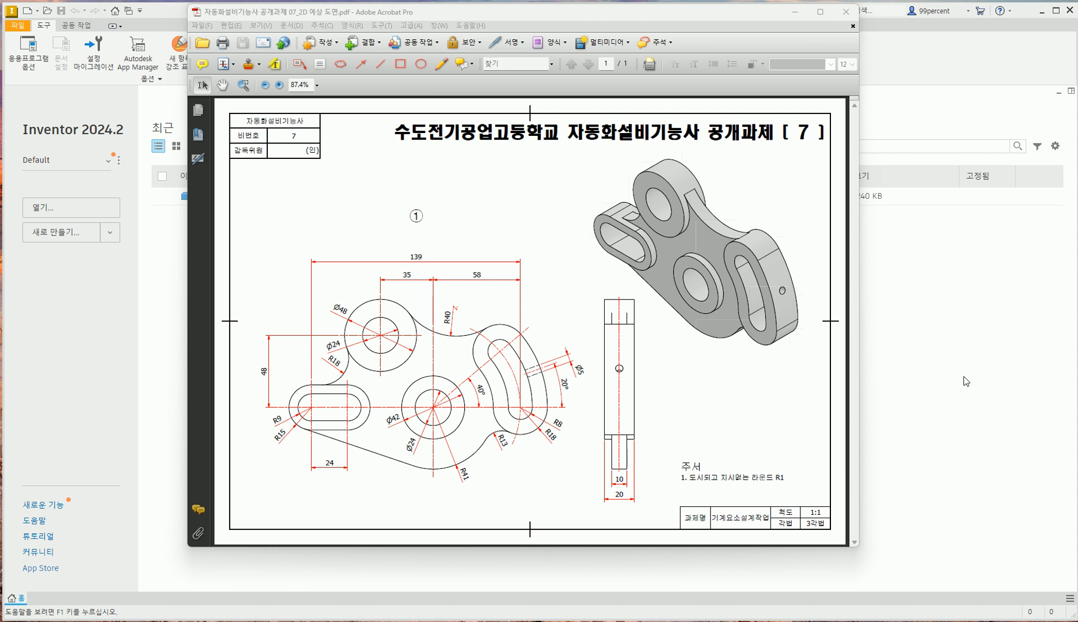
Create a new part from the metric Standard (mm).ipt template
{"action": "left_click", "coordinate": [18, 25]}
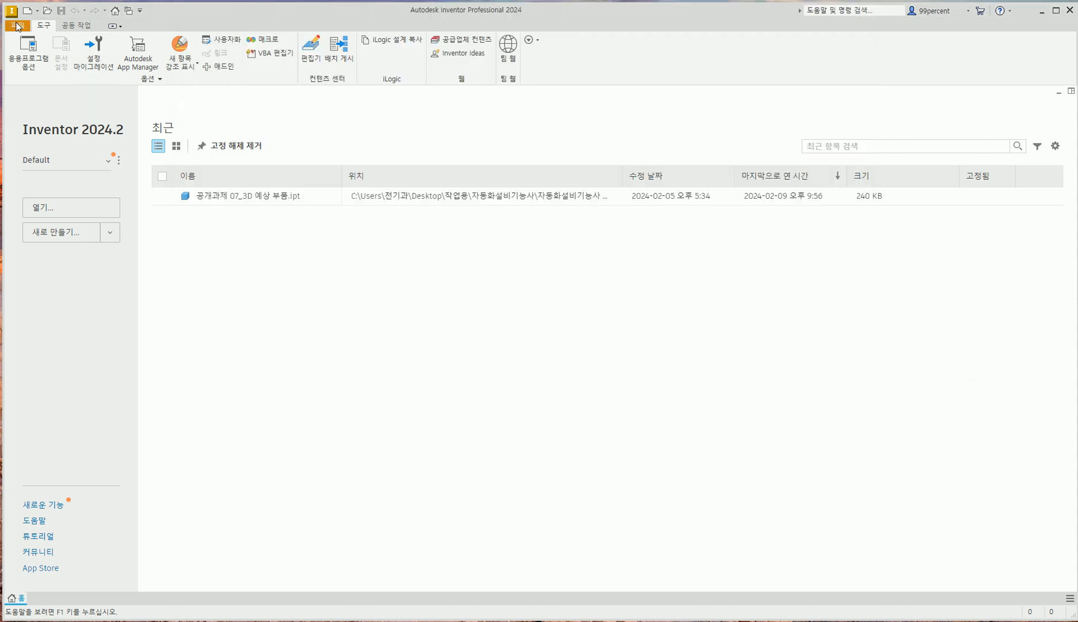
{"action": "left_click", "coordinate": [32, 66]}
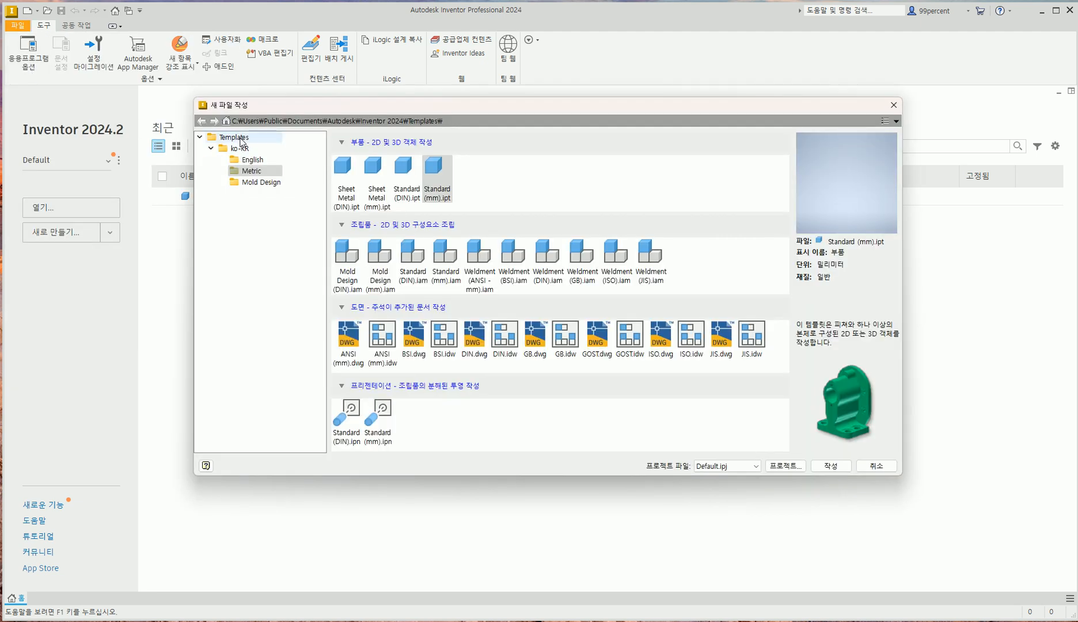
{"action": "left_click", "coordinate": [428, 180]}
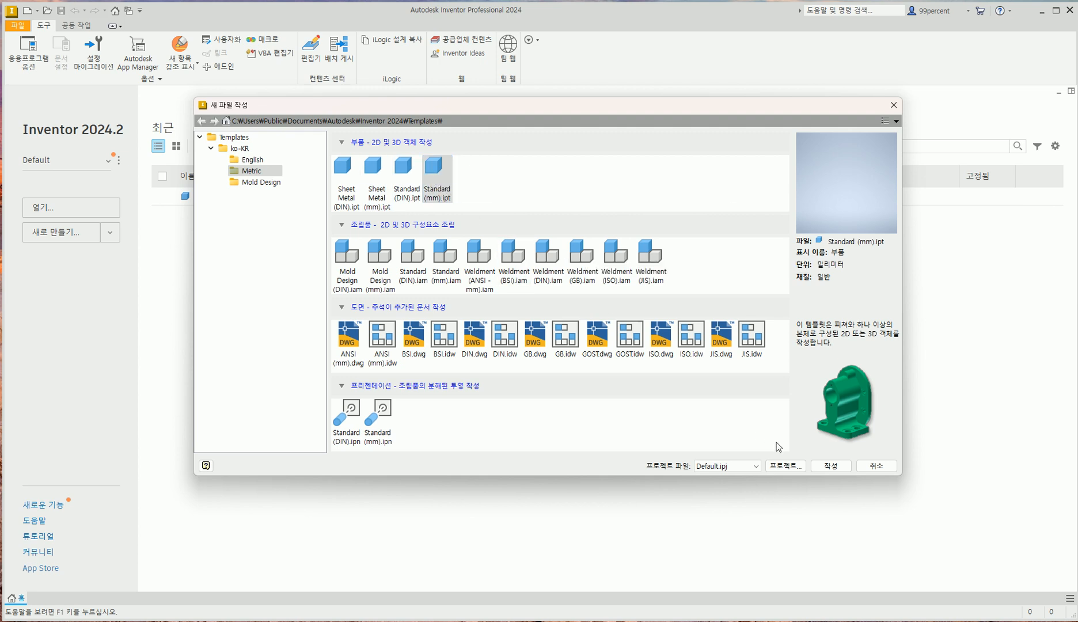
{"action": "left_click", "coordinate": [831, 466]}
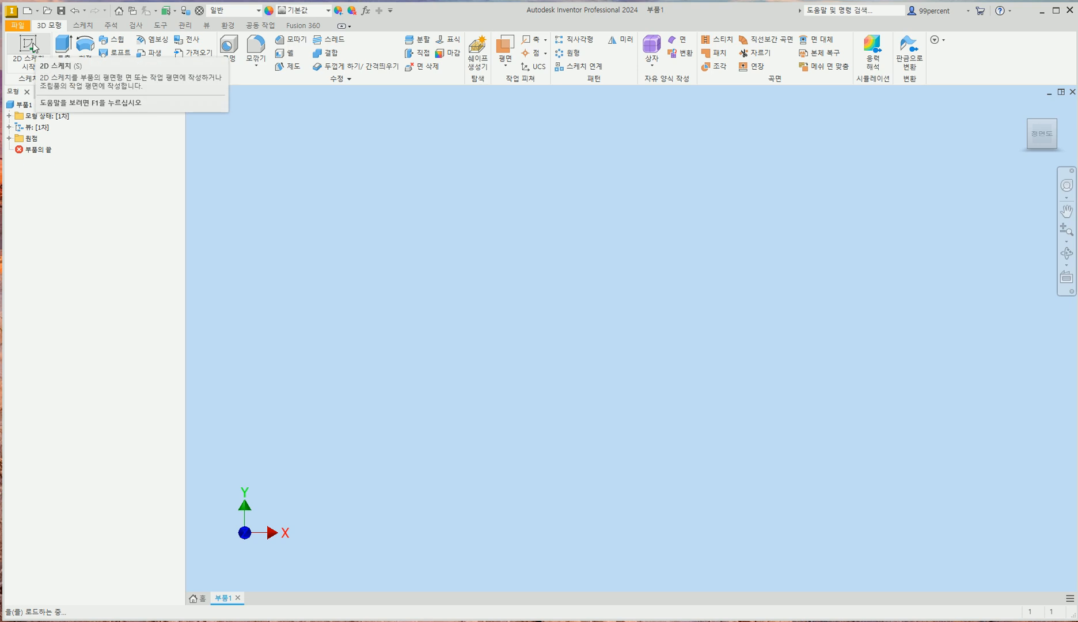
Start a 2D sketch on the XY origin plane
{"action": "left_click", "coordinate": [33, 43]}
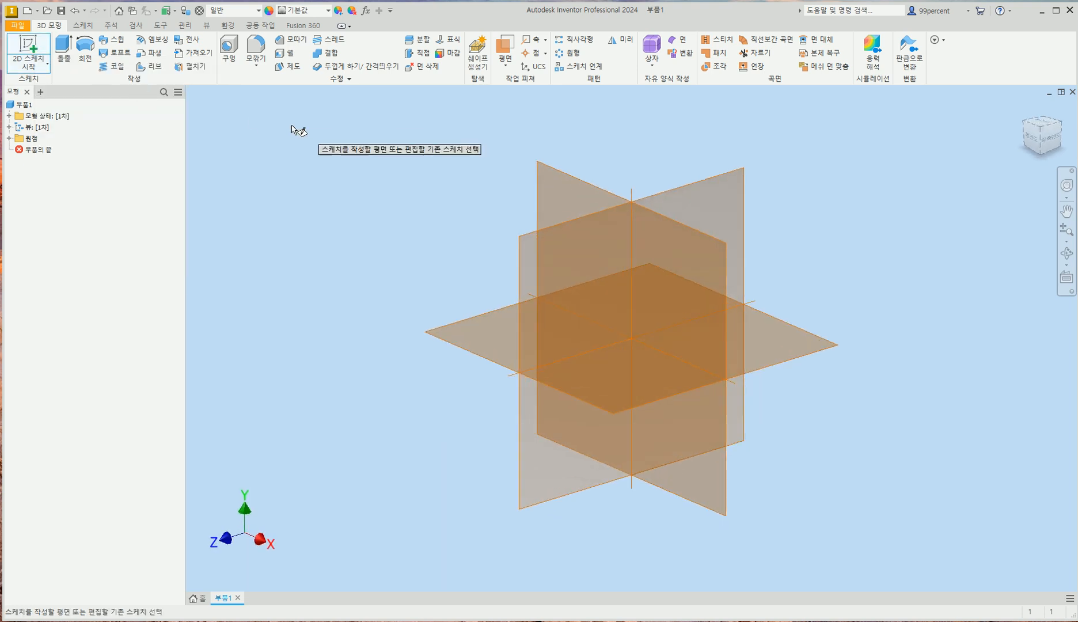
{"action": "left_click", "coordinate": [564, 177]}
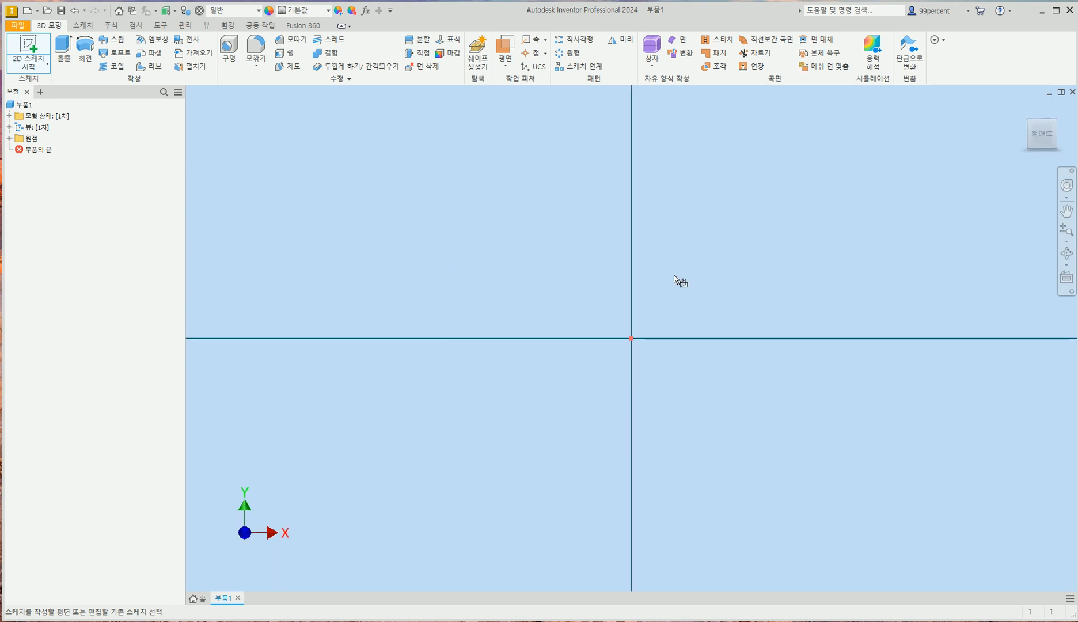
{"action": "mouse_move", "coordinate": [708, 274]}
{"action": "middle_mouse_down"}
{"action": "mouse_move", "coordinate": [443, 378]}
{"action": "mouse_move", "coordinate": [422, 327]}
{"action": "middle_mouse_up"}
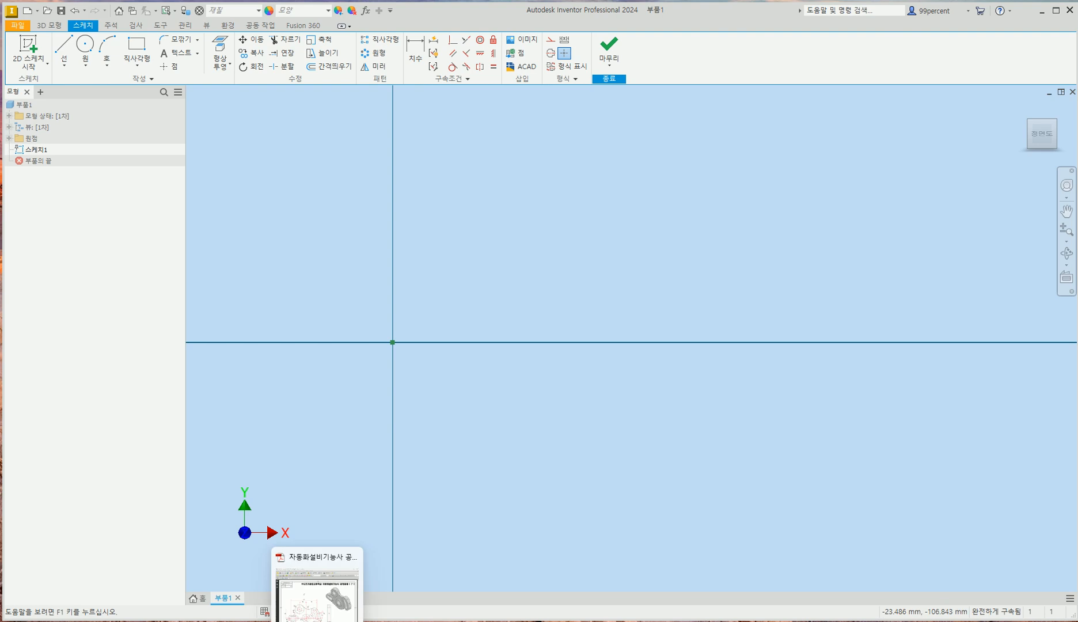
Sketch a horizontal centre-to-centre slot starting at the origin, 24 mm between centres and 18 mm wide, and place its dimensions outside the profile
{"action": "left_click", "coordinate": [318, 621]}
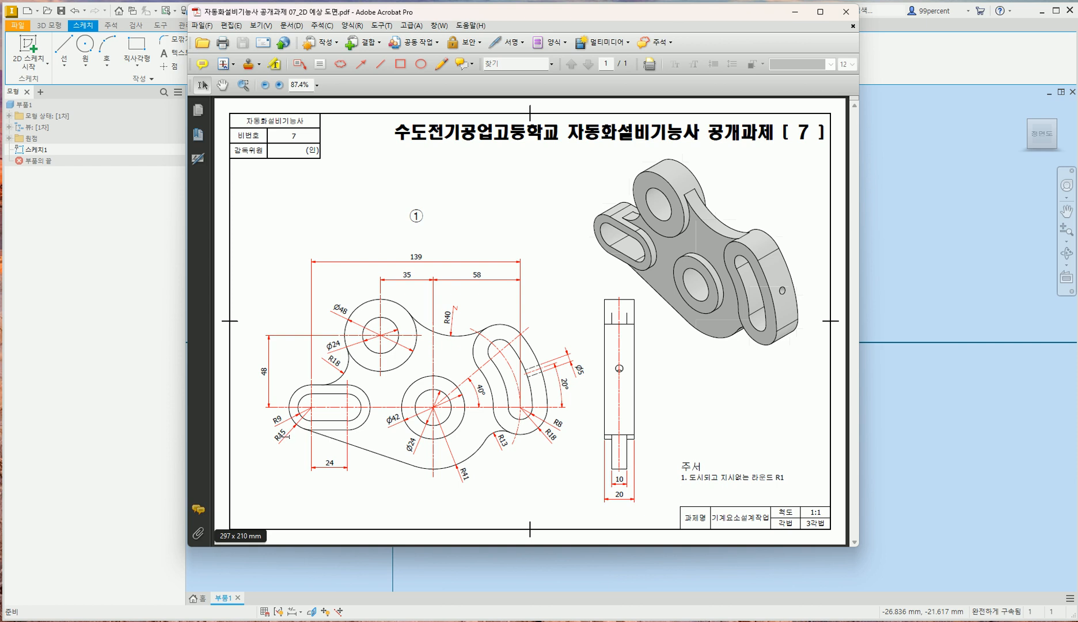
{"action": "left_click", "coordinate": [932, 424]}
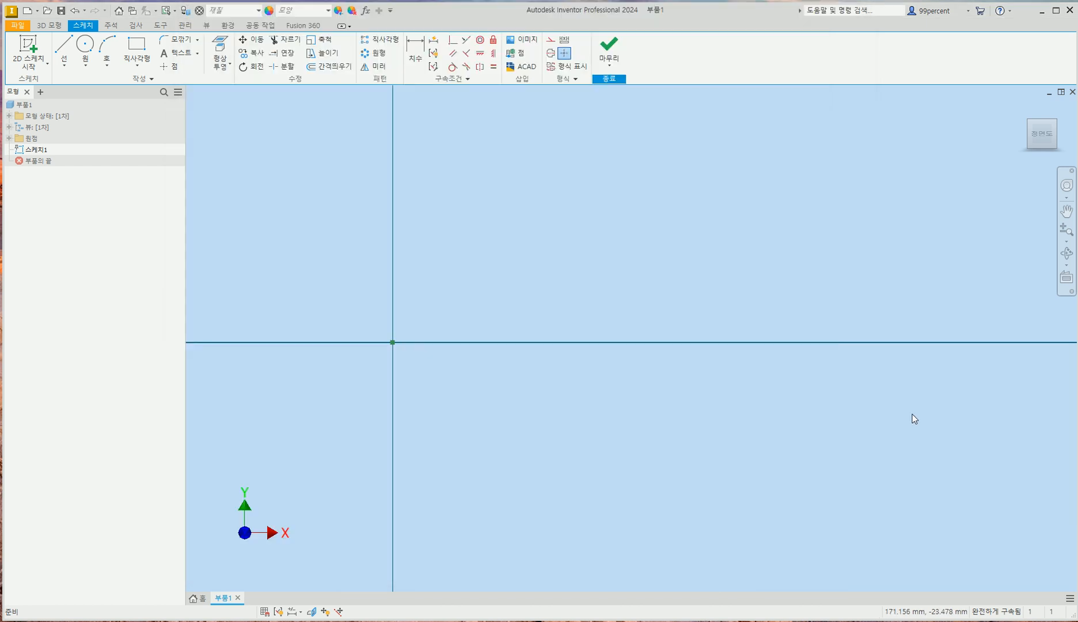
{"action": "left_click", "coordinate": [140, 63]}
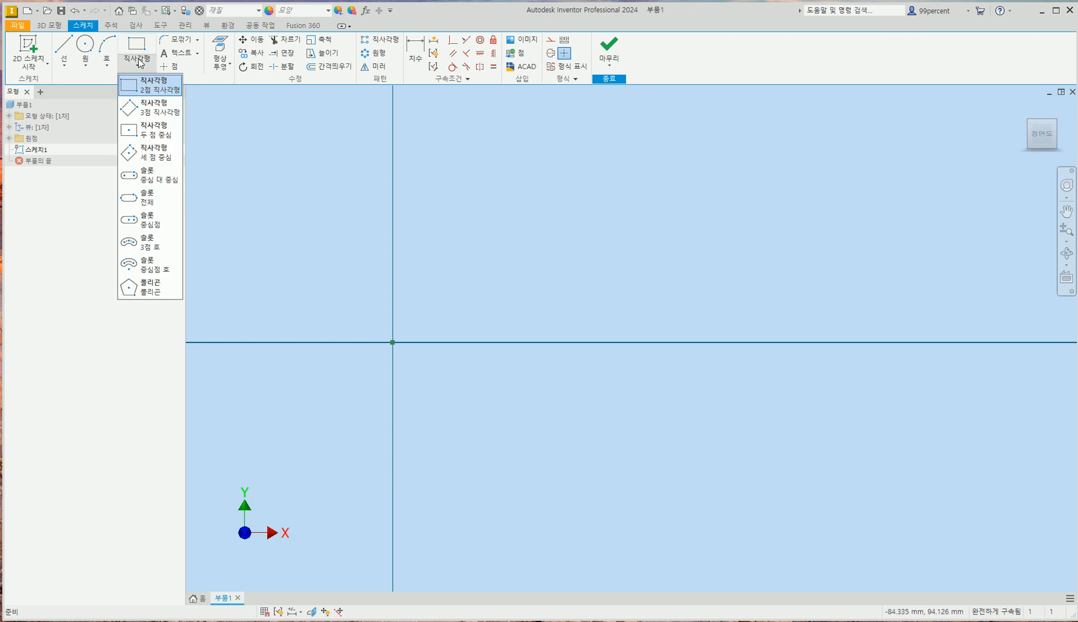
{"action": "left_click", "coordinate": [152, 180]}
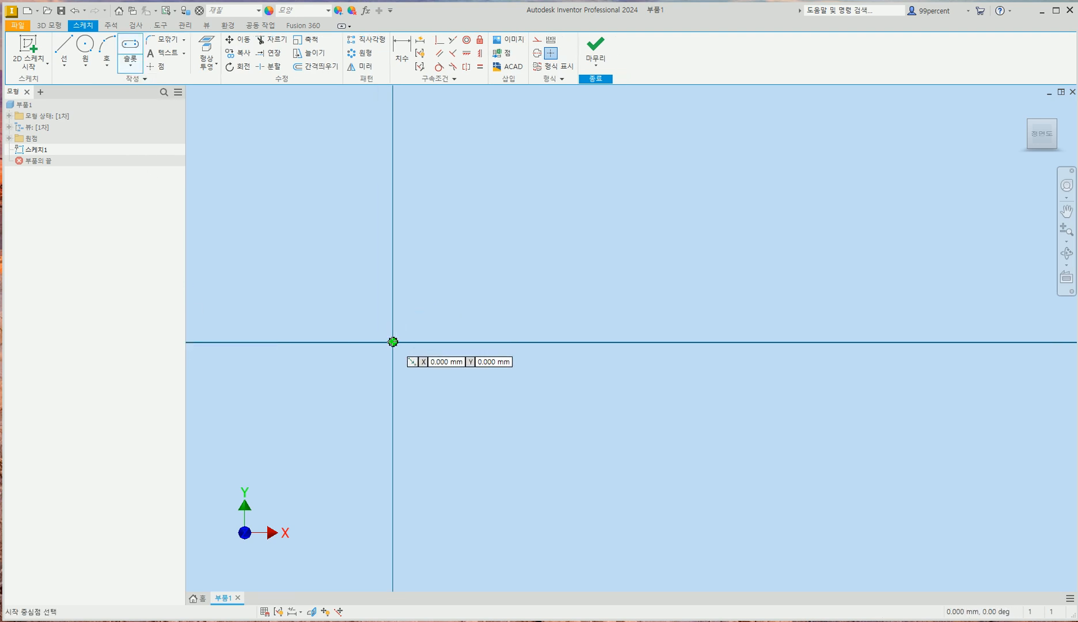
{"action": "left_click", "coordinate": [393, 342]}
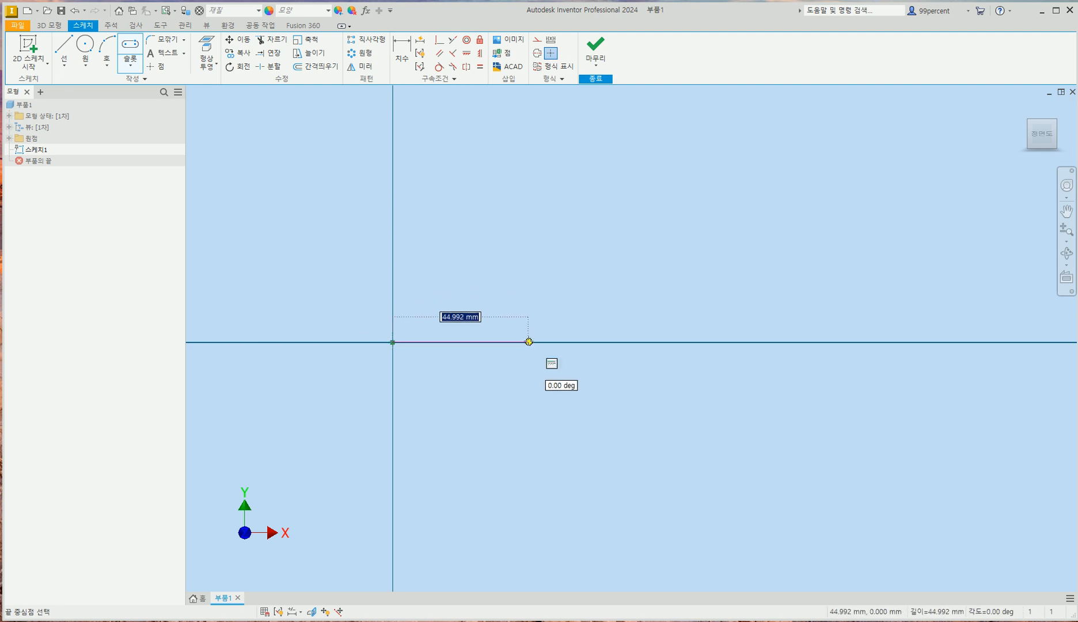
{"action": "type", "text": "24"}
{"action": "key", "text": "Return"}
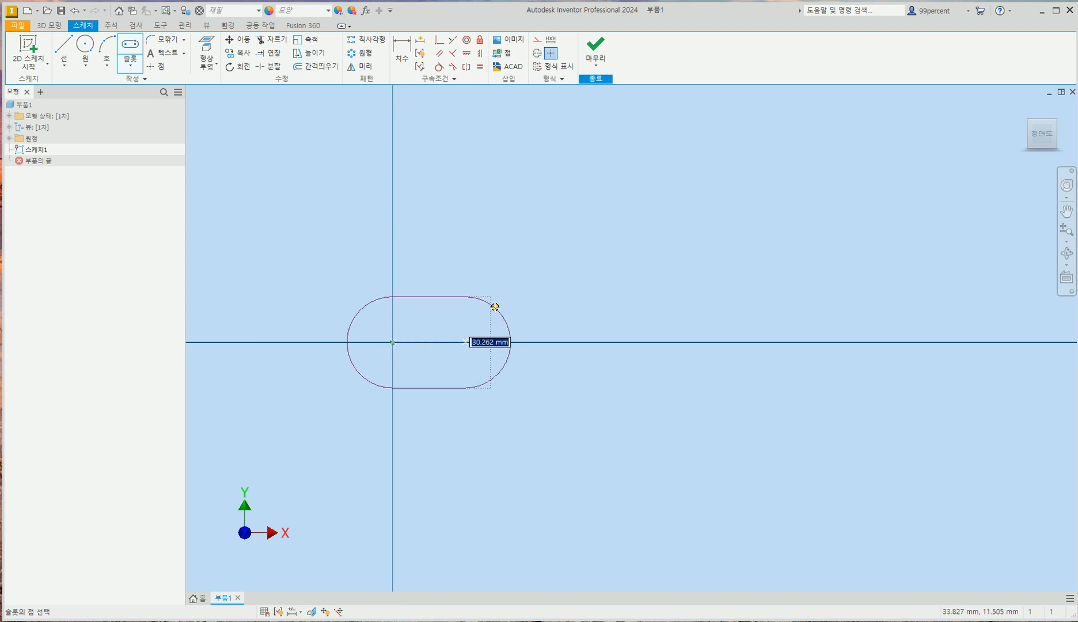
{"action": "type", "text": "18"}
{"action": "key", "text": "Return"}
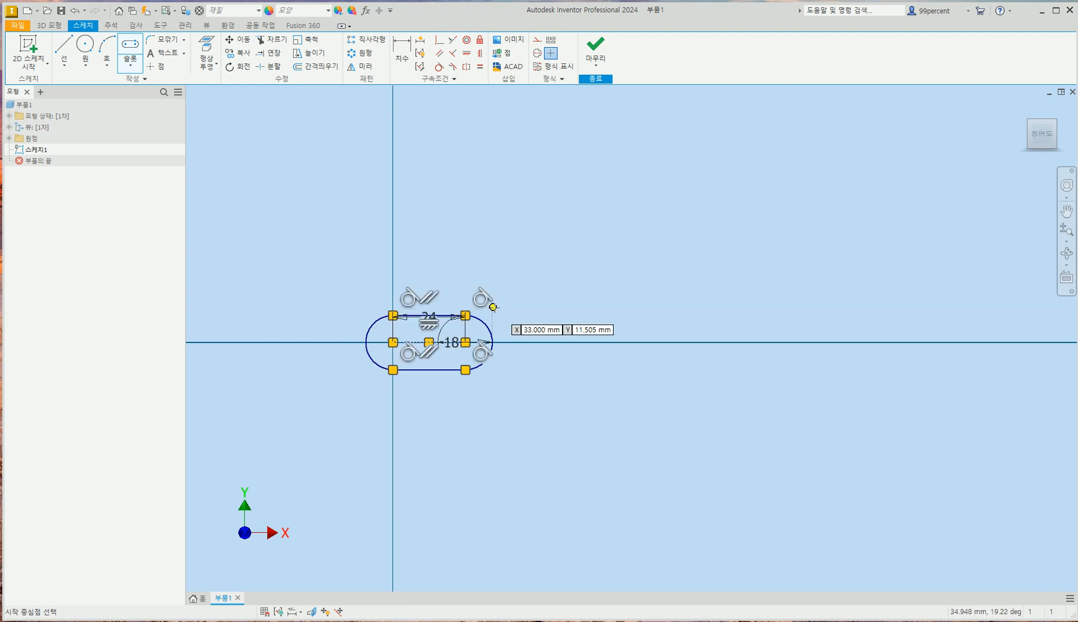
{"action": "key", "text": "Escape"}
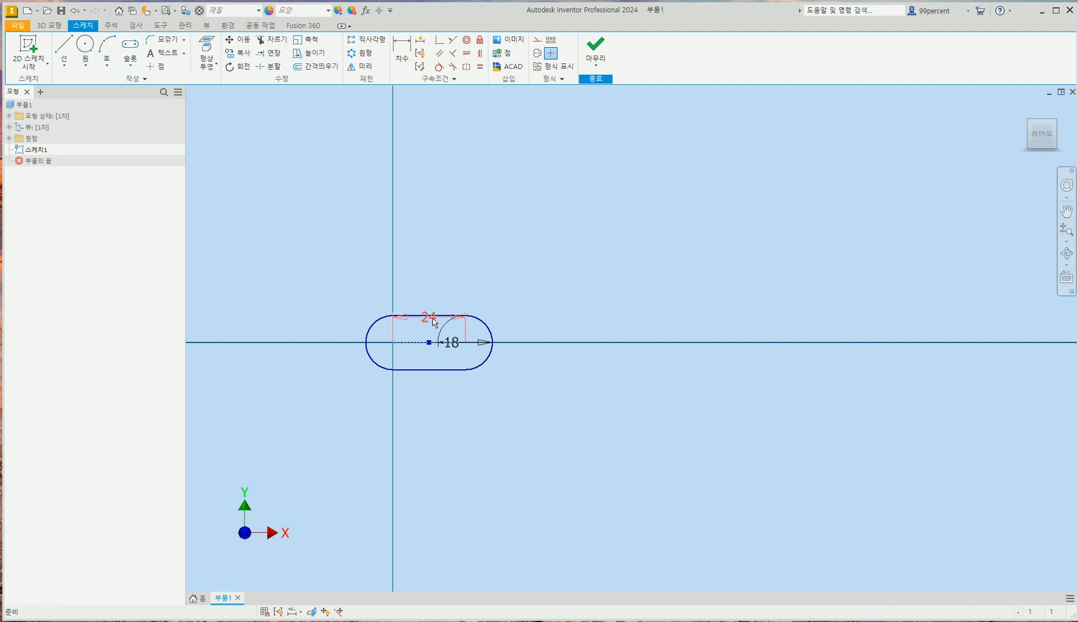
{"action": "left_click_drag", "start_coordinate": [424, 328], "coordinate": [435, 411]}
{"action": "left_click_drag", "start_coordinate": [451, 342], "coordinate": [493, 379]}
Add a 30 mm wide outer slot on the same two arc centres and arrange the width and length dimensions clear of the profile
{"action": "left_click", "coordinate": [130, 49]}
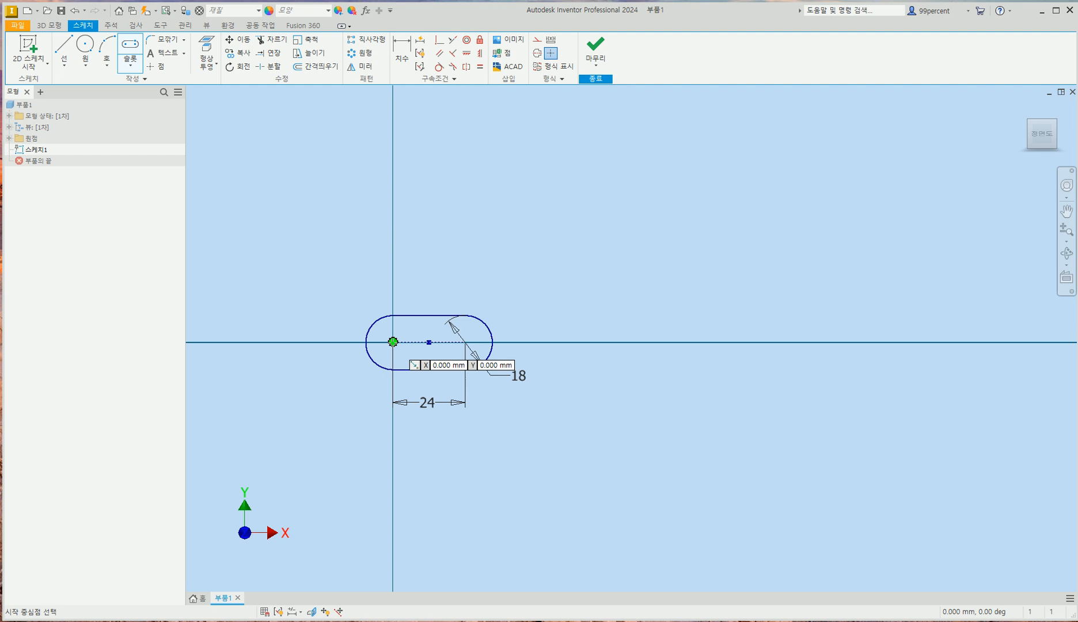
{"action": "left_click", "coordinate": [393, 341]}
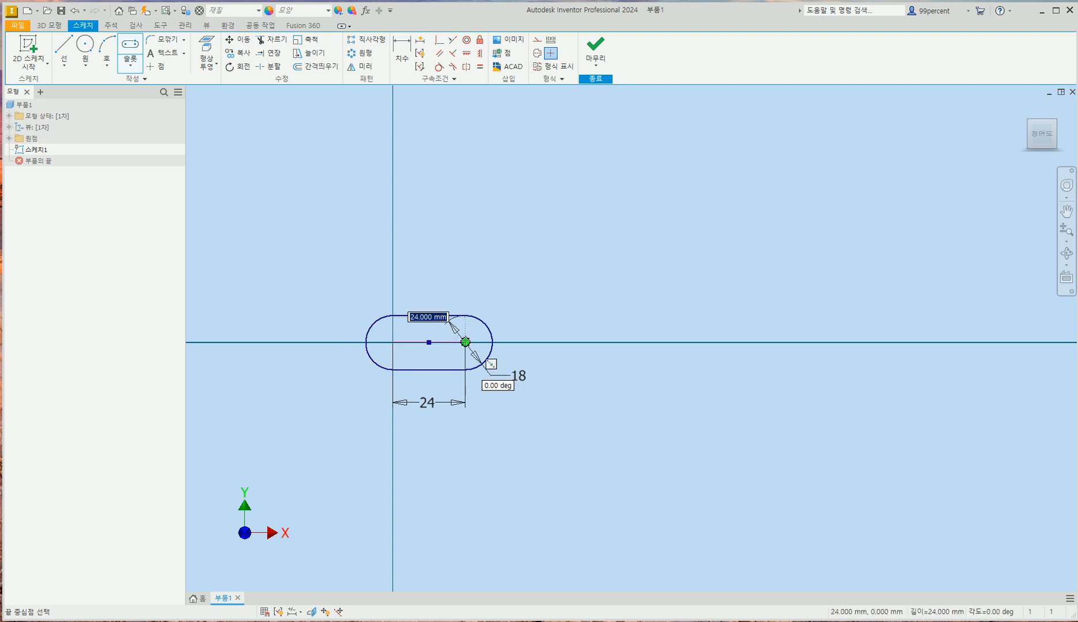
{"action": "left_click", "coordinate": [465, 342]}
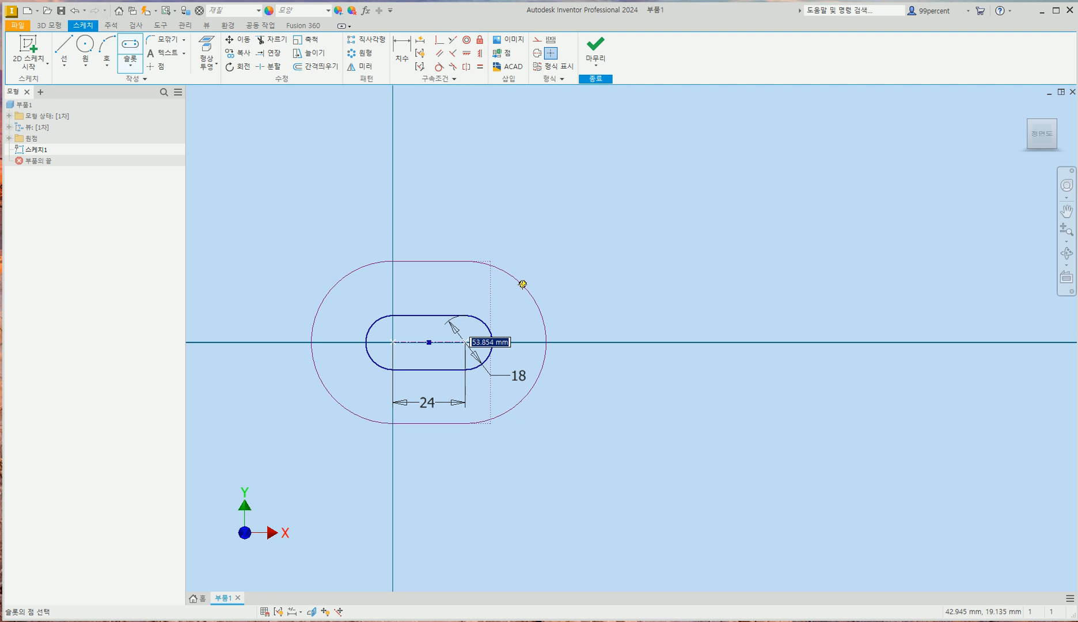
{"action": "type", "text": "3"}
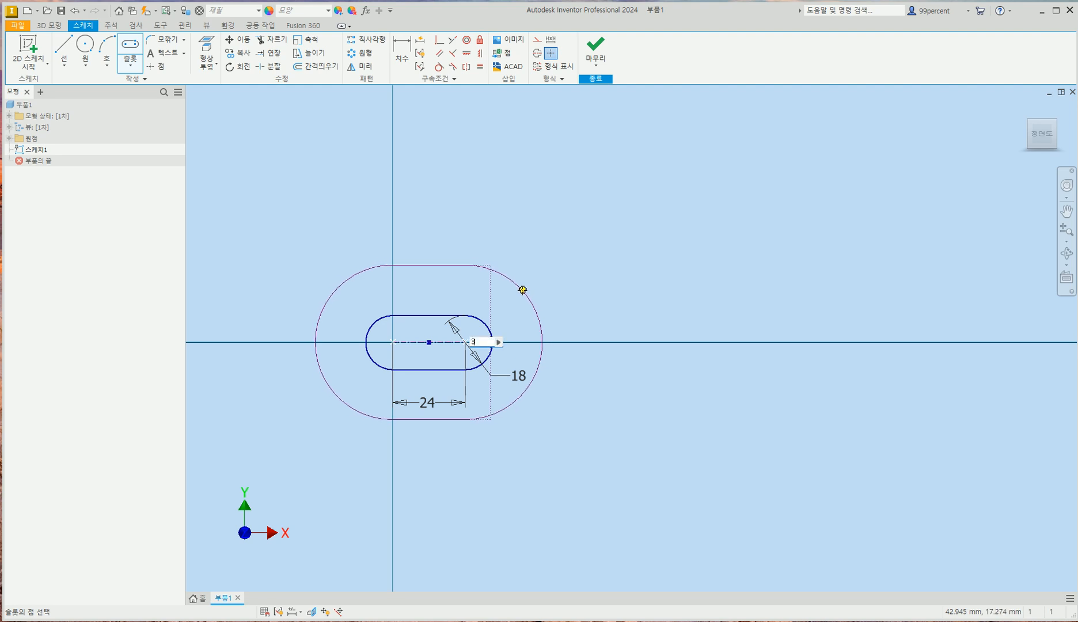
{"action": "key", "text": "Return"}
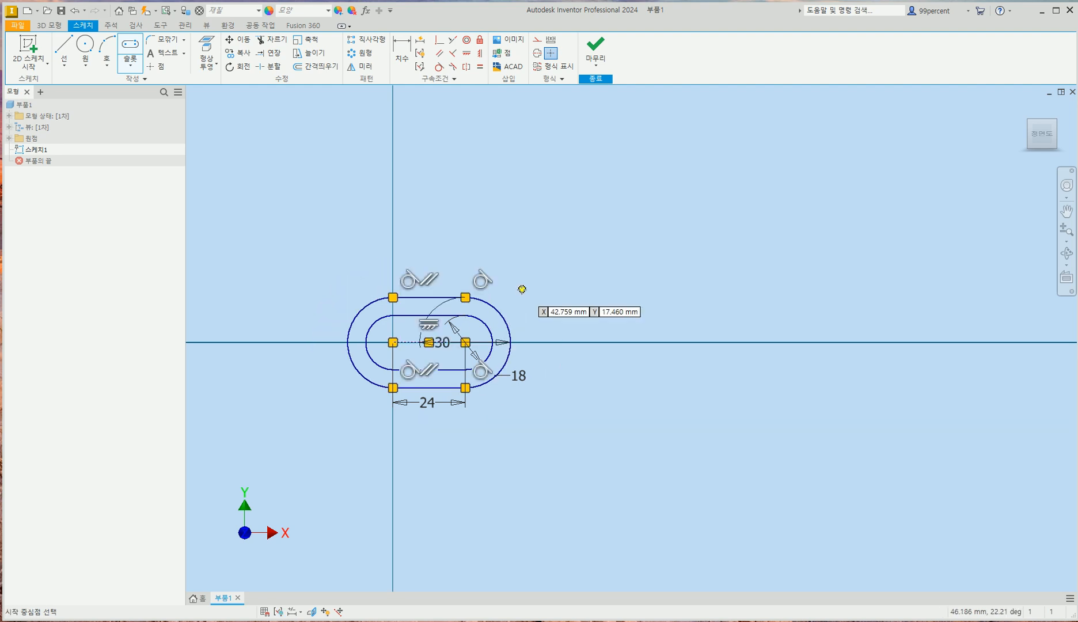
{"action": "key", "text": "Escape"}
{"action": "left_click_drag", "start_coordinate": [436, 344], "coordinate": [509, 303]}
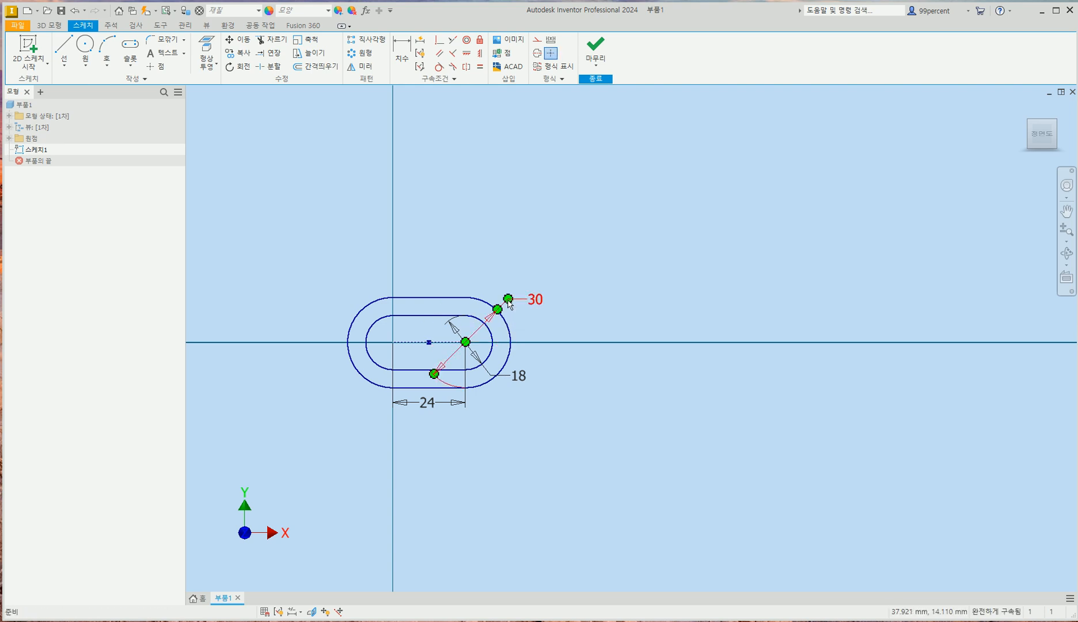
{"action": "left_click_drag", "start_coordinate": [427, 405], "coordinate": [431, 427]}
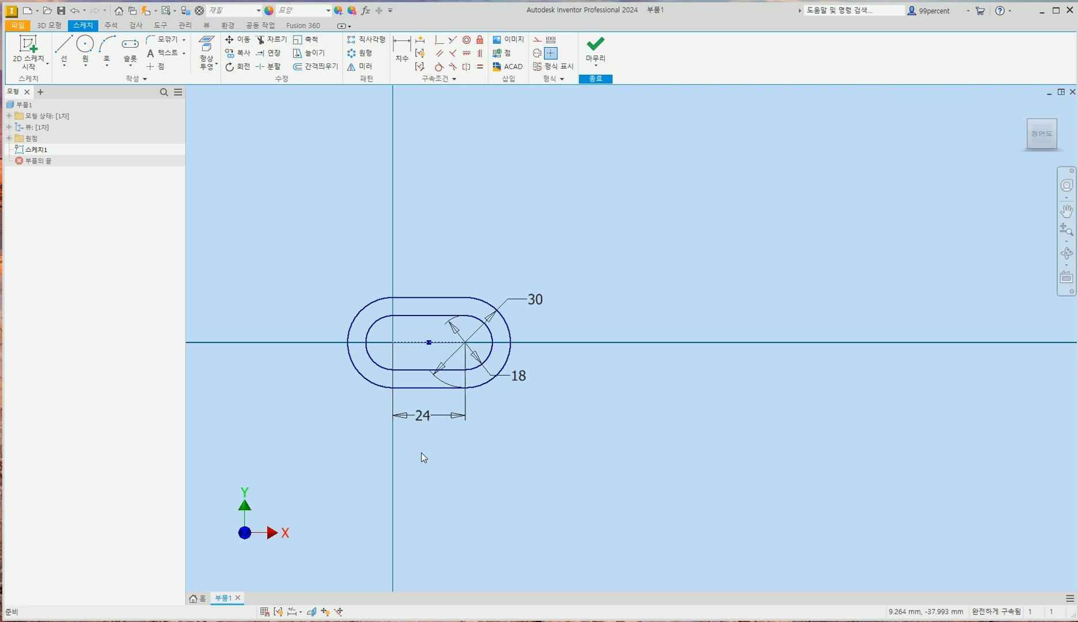
Sketch two concentric circles of 24 mm and 42 mm diameter, centred about 83 mm from the origin beside the slot
{"action": "left_click", "coordinate": [325, 621]}
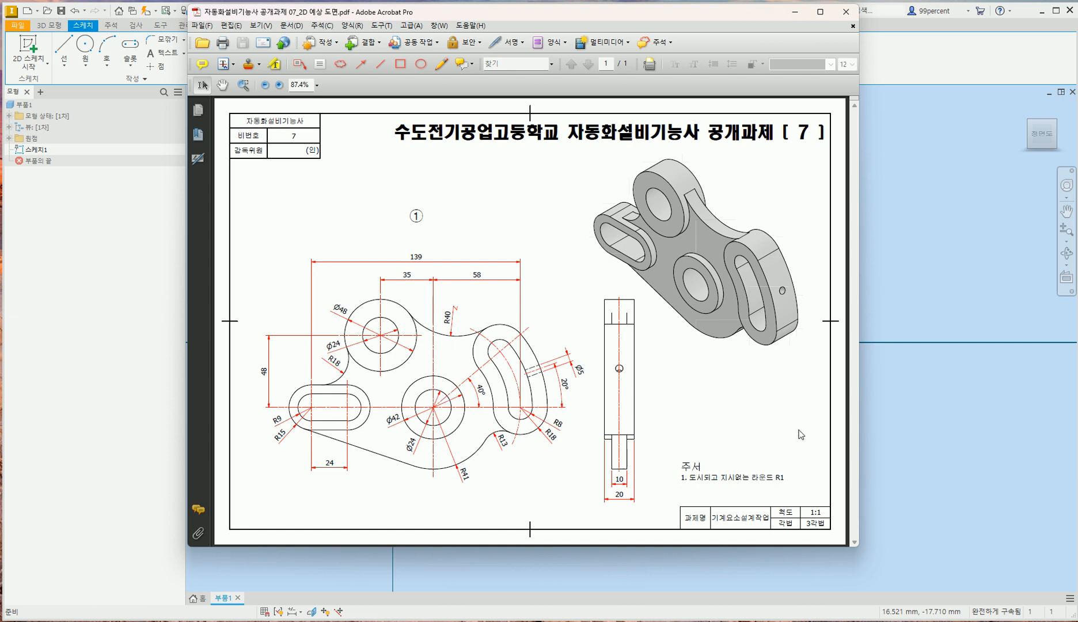
{"action": "left_click", "coordinate": [952, 413]}
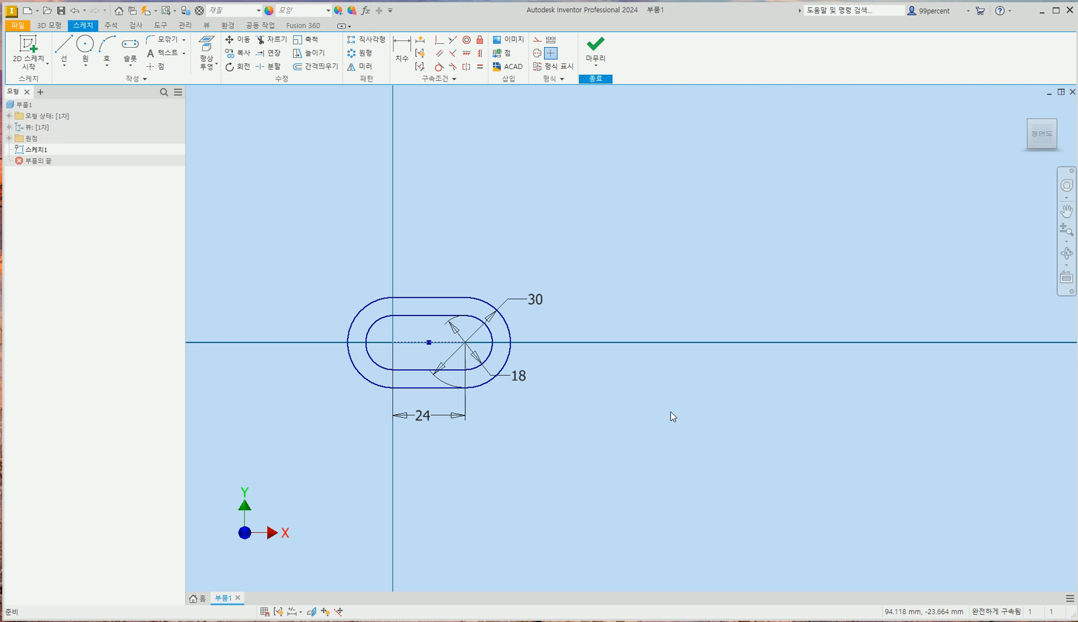
{"action": "left_click", "coordinate": [85, 45]}
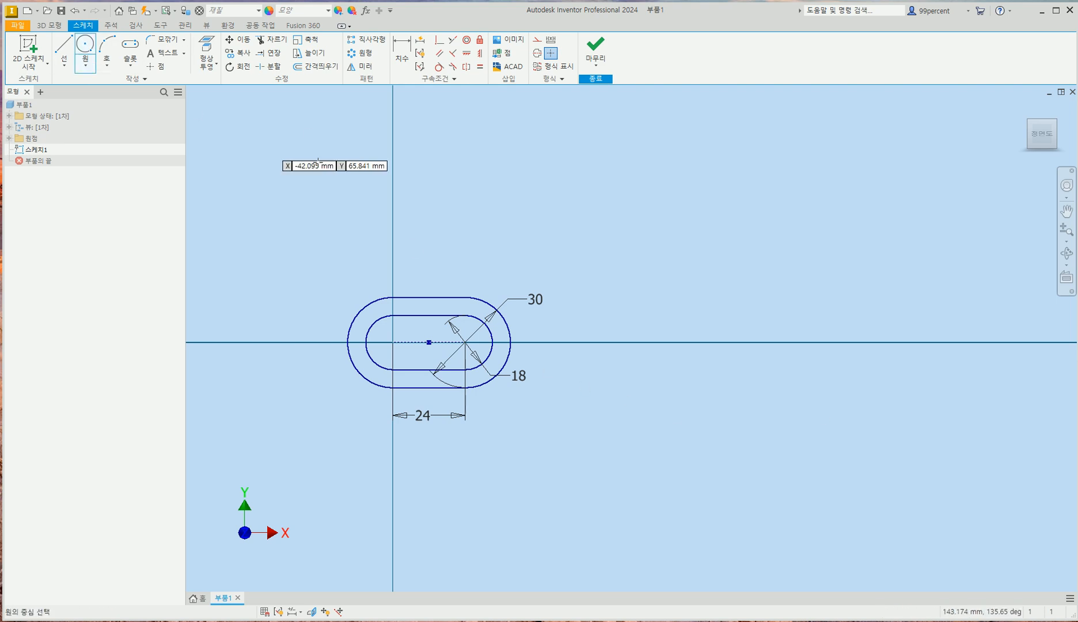
{"action": "left_click", "coordinate": [644, 342]}
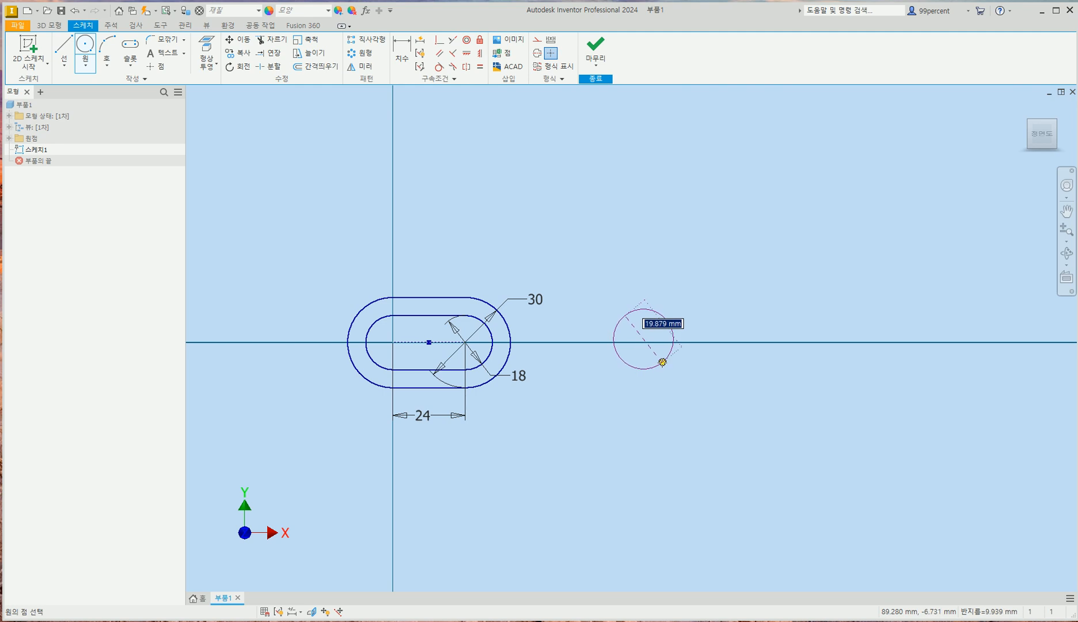
{"action": "type", "text": "24"}
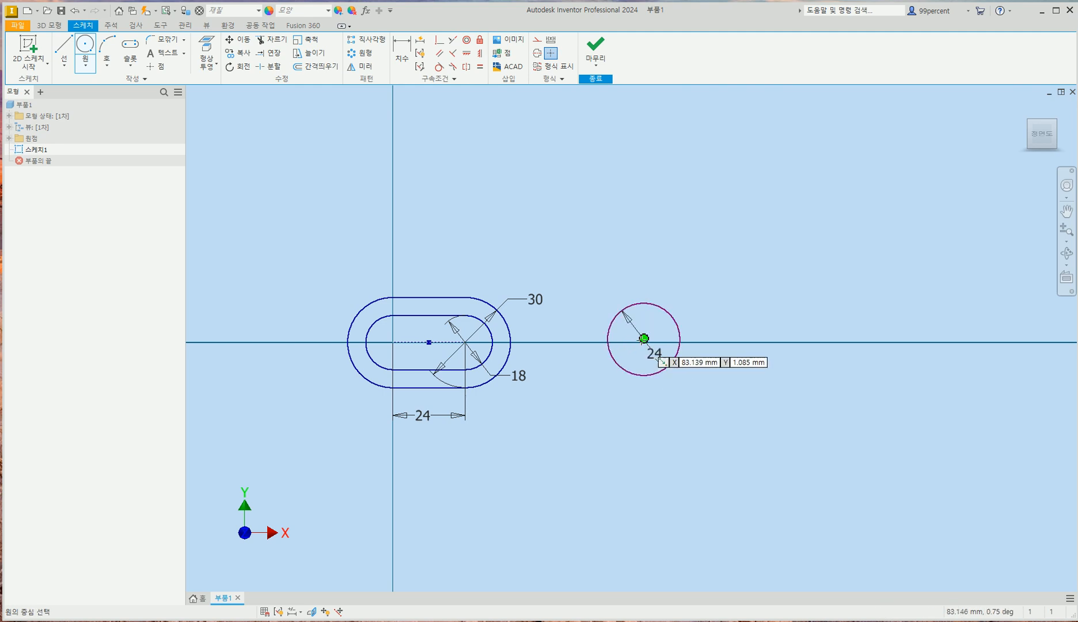
{"action": "left_click", "coordinate": [643, 339]}
{"action": "type", "text": "42"}
{"action": "key", "text": "Return"}
{"action": "key", "text": "Escape"}
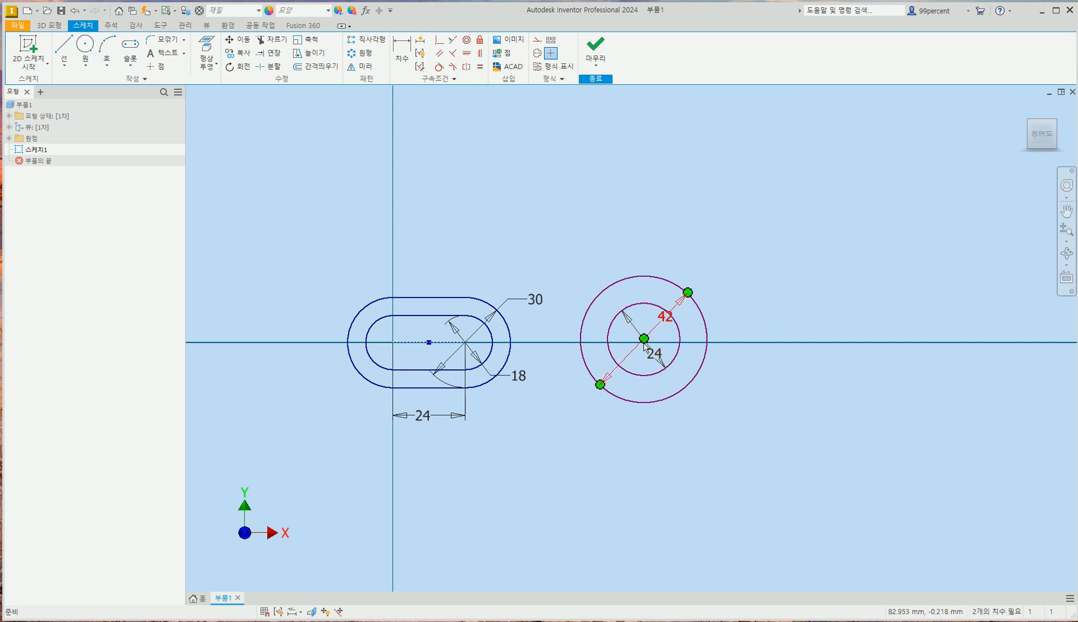
Move the concentric circles slightly above the X axis and align their centre horizontally with the slot's midpoint
{"action": "mouse_move", "coordinate": [643, 341]}
{"action": "left_mouse_down"}
{"action": "mouse_move", "coordinate": [652, 306]}
{"action": "mouse_move", "coordinate": [782, 306]}
{"action": "mouse_move", "coordinate": [622, 266]}
{"action": "mouse_move", "coordinate": [731, 356]}
{"action": "mouse_move", "coordinate": [639, 339]}
{"action": "mouse_move", "coordinate": [718, 279]}
{"action": "mouse_move", "coordinate": [647, 286]}
{"action": "mouse_move", "coordinate": [643, 339]}
{"action": "mouse_move", "coordinate": [644, 326]}
{"action": "left_mouse_up"}
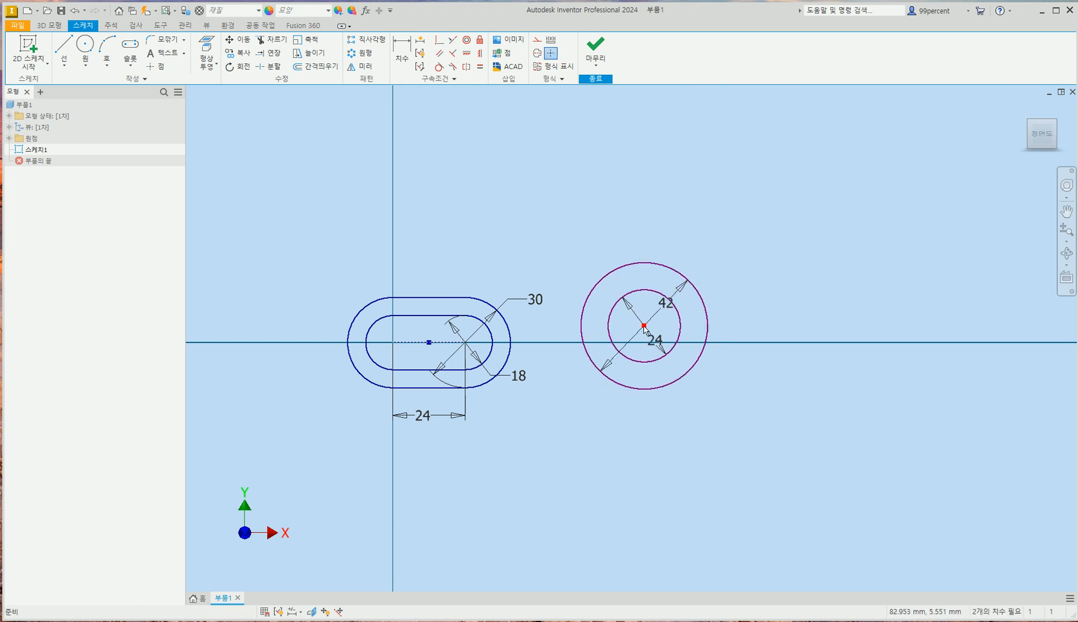
{"action": "left_click", "coordinate": [467, 54]}
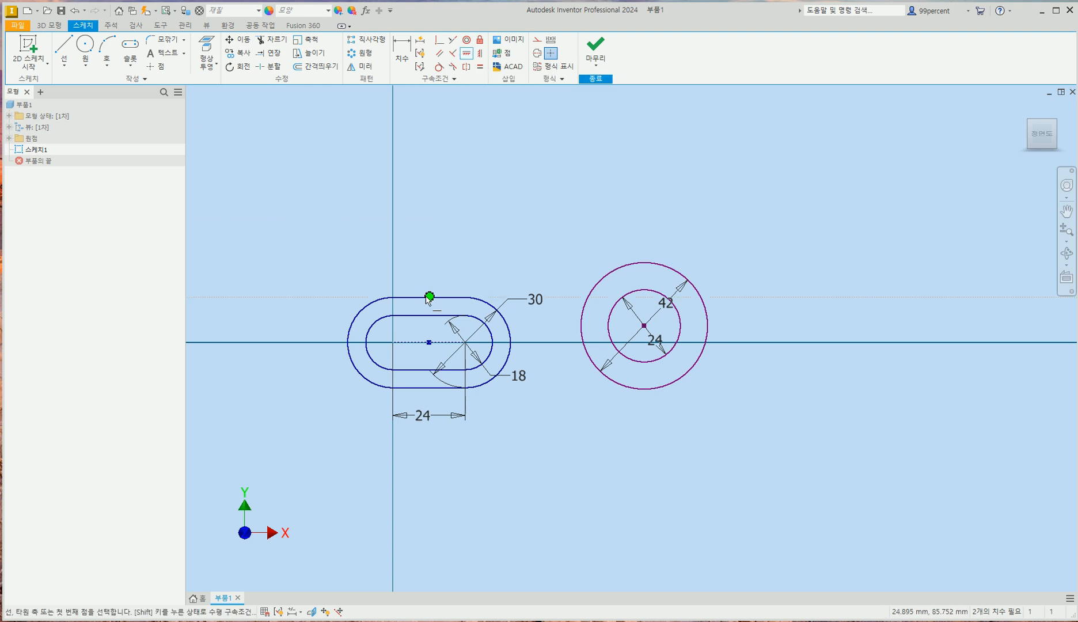
{"action": "left_click", "coordinate": [430, 343]}
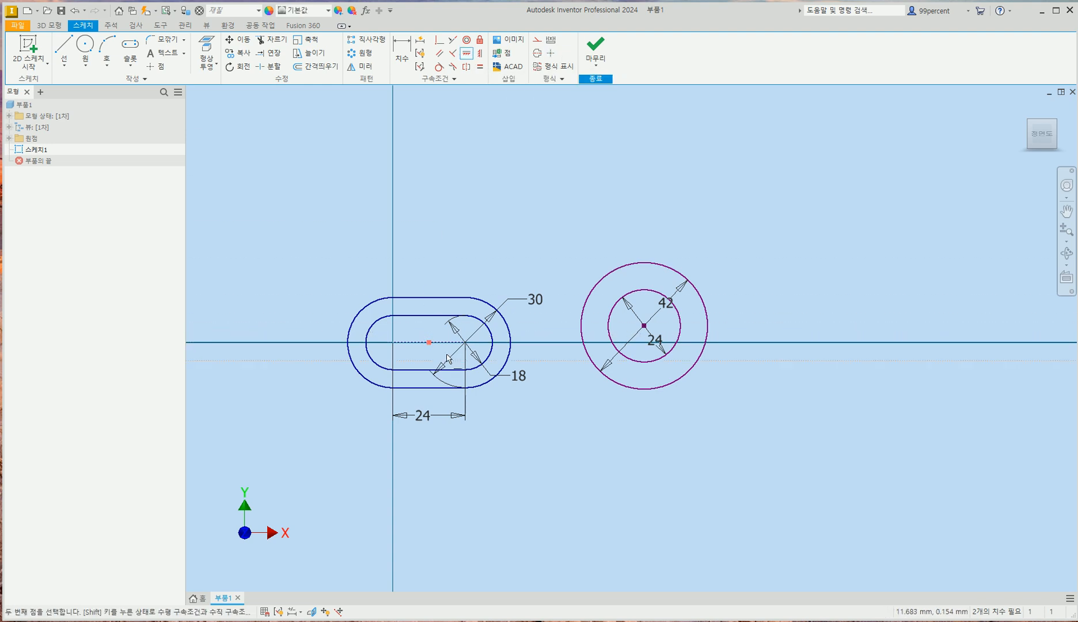
{"action": "left_click", "coordinate": [644, 326]}
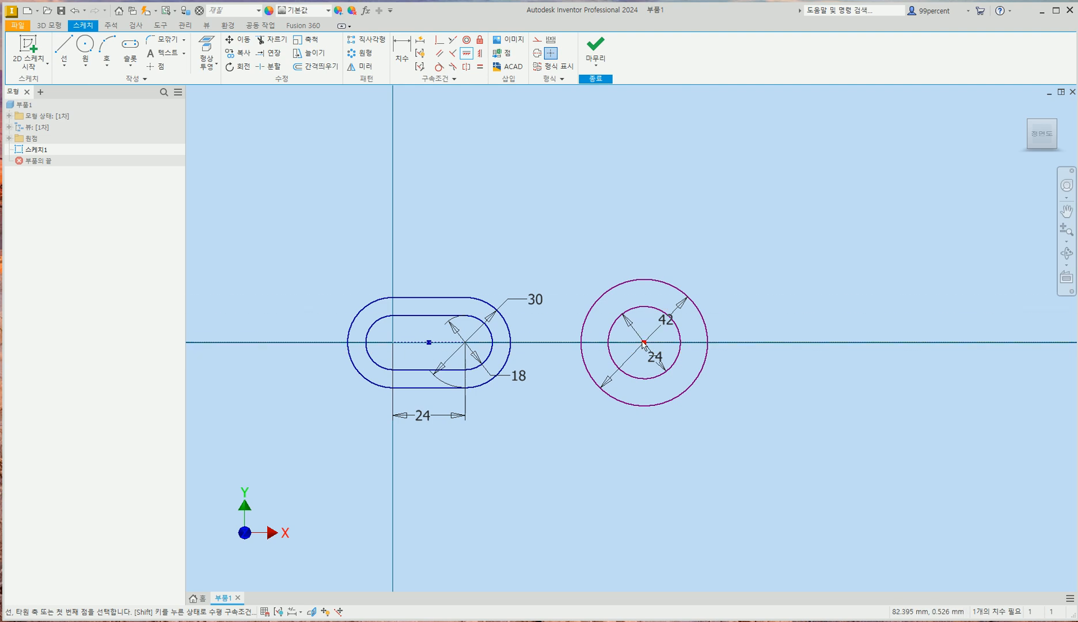
Check the reference drawing for the position dimensions of the circle centres relative to the slot
{"action": "mouse_move", "coordinate": [317, 621]}
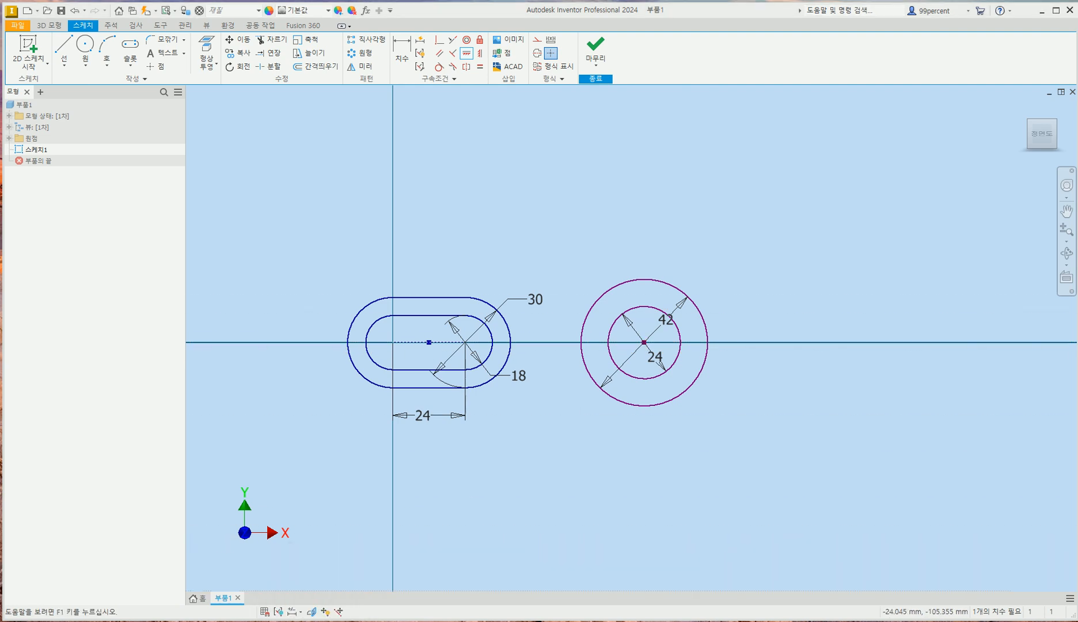
{"action": "left_click", "coordinate": [317, 596]}
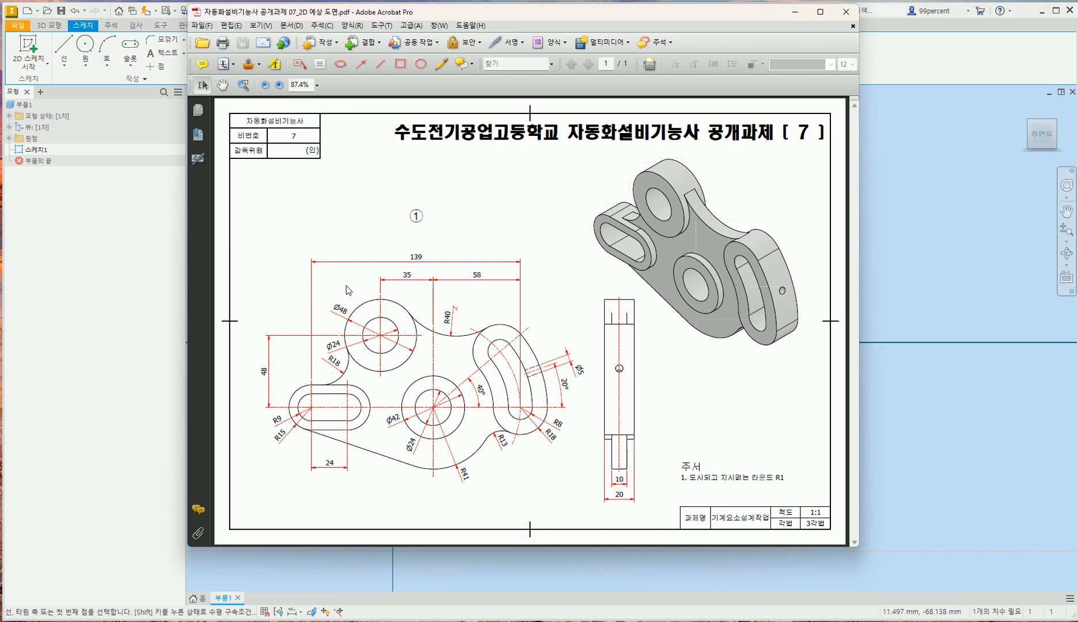
{"action": "left_click", "coordinate": [973, 365]}
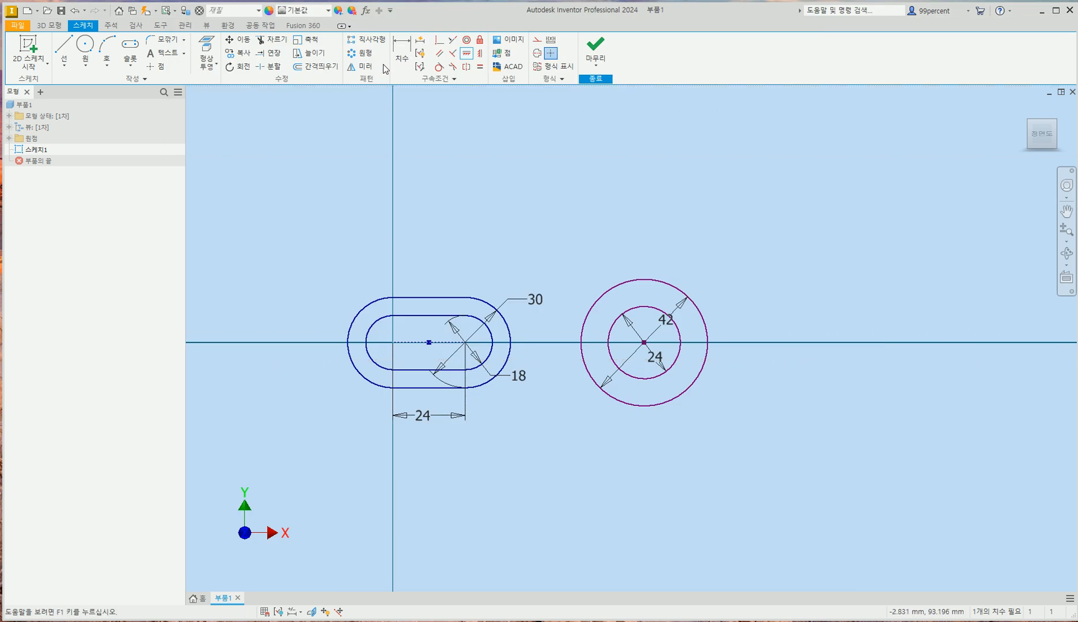
Dimension the horizontal distance from the origin to the centre of the 42 mm circle as 81 mm
{"action": "left_click", "coordinate": [402, 52]}
{"action": "left_click", "coordinate": [392, 343]}
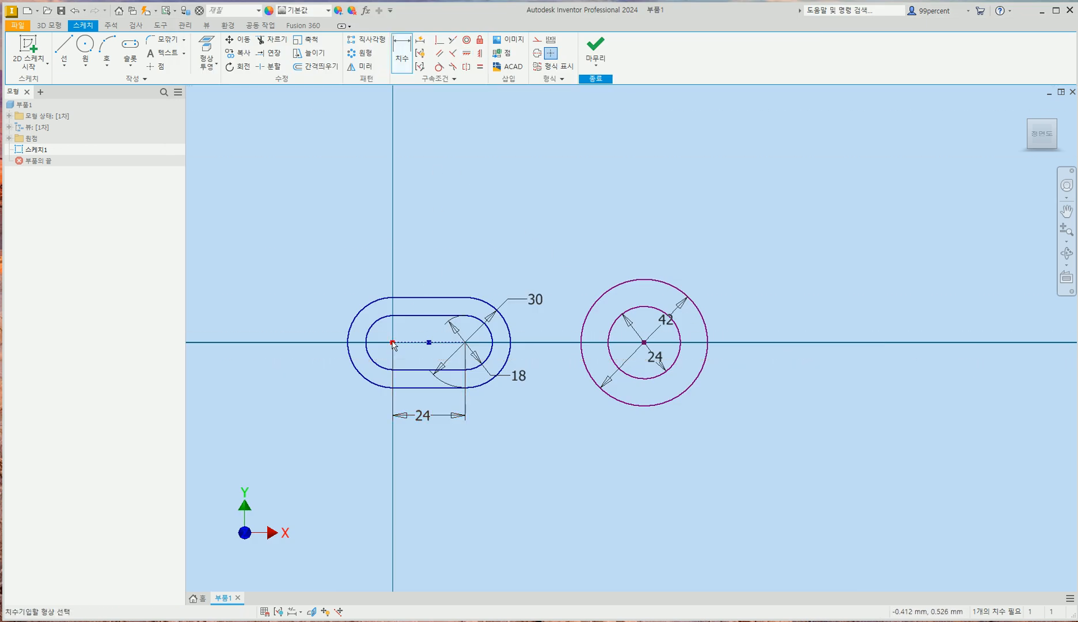
{"action": "left_click", "coordinate": [644, 343]}
{"action": "left_click", "coordinate": [522, 459]}
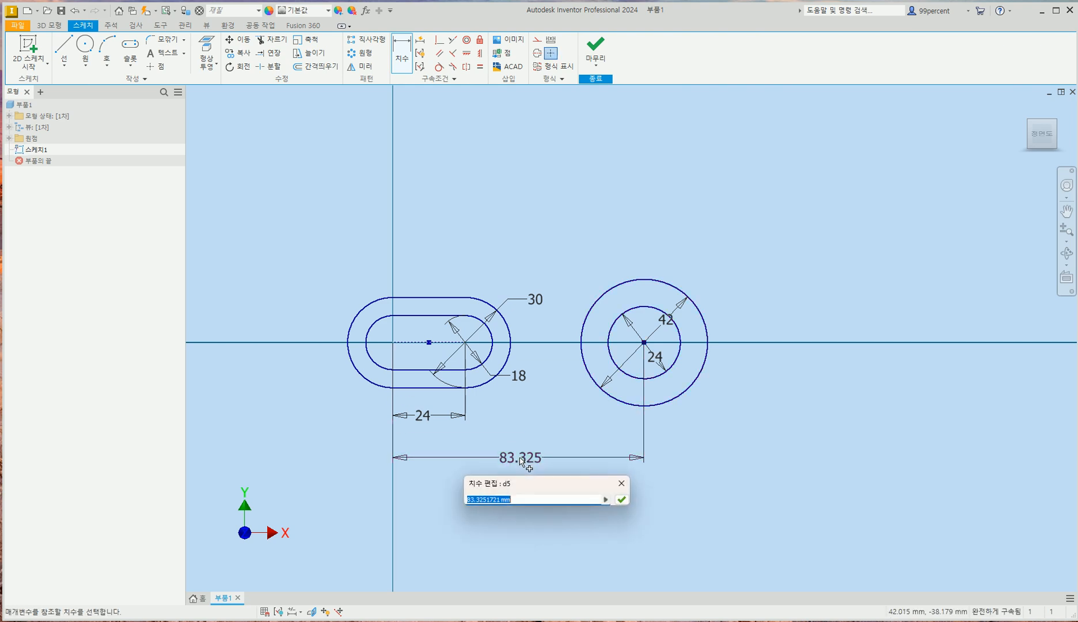
{"action": "type", "text": "81"}
{"action": "key", "text": "Return"}
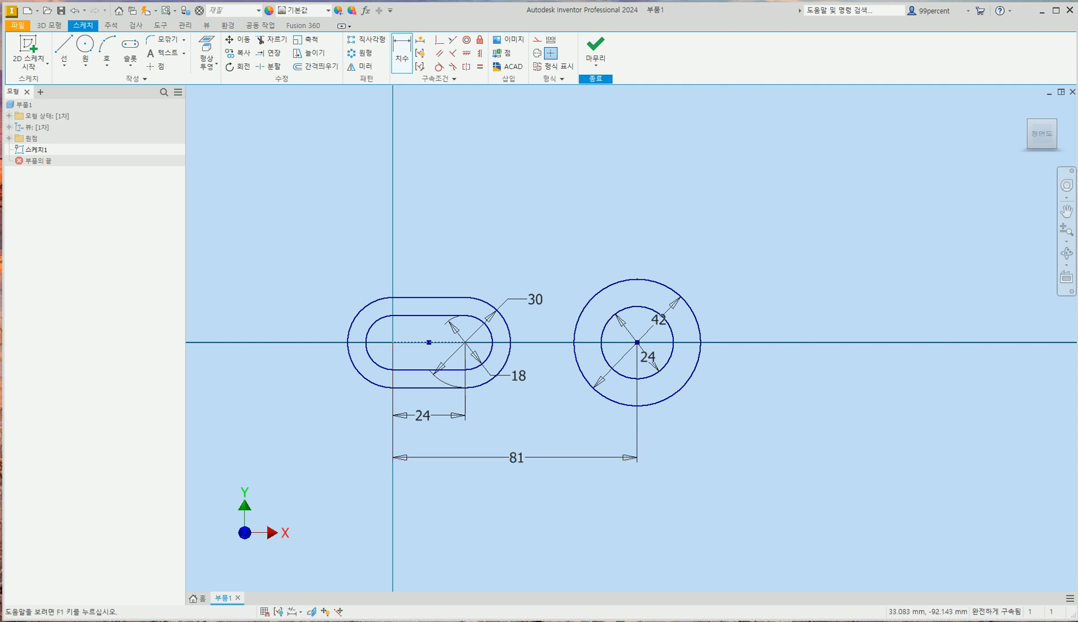
Following the reference drawing, sketch two concentric circles of 24 mm and 48 mm diameter, centred about 42 mm above the straight slot
{"action": "key", "text": "alt+Tab"}
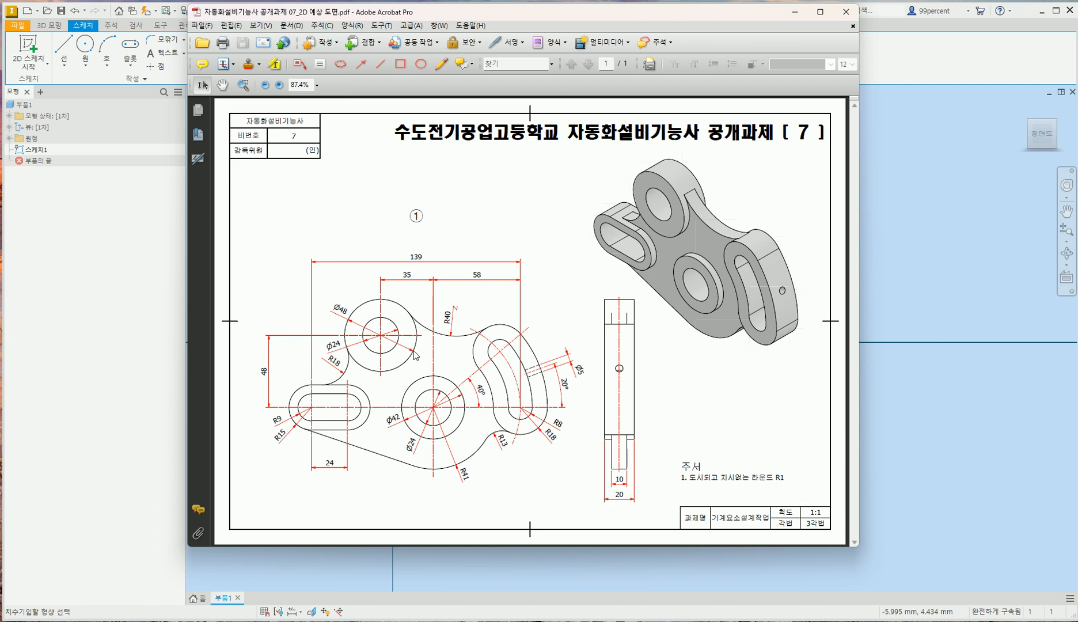
{"action": "left_click", "coordinate": [904, 423]}
{"action": "key", "text": "c"}
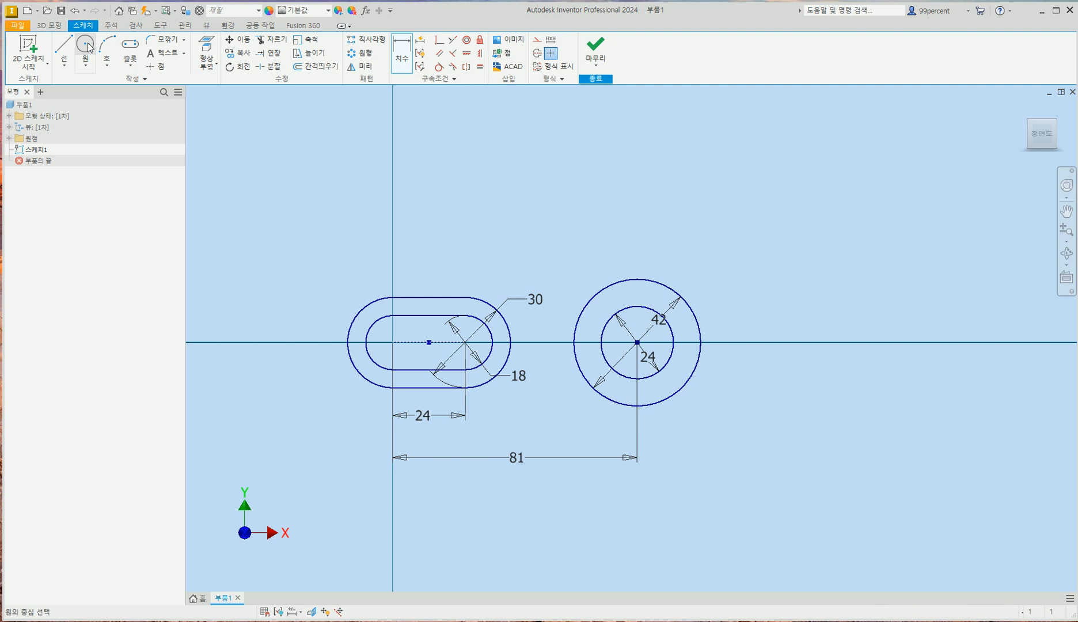
{"action": "left_click", "coordinate": [465, 214]}
{"action": "type", "text": "24"}
{"action": "key", "text": "Return"}
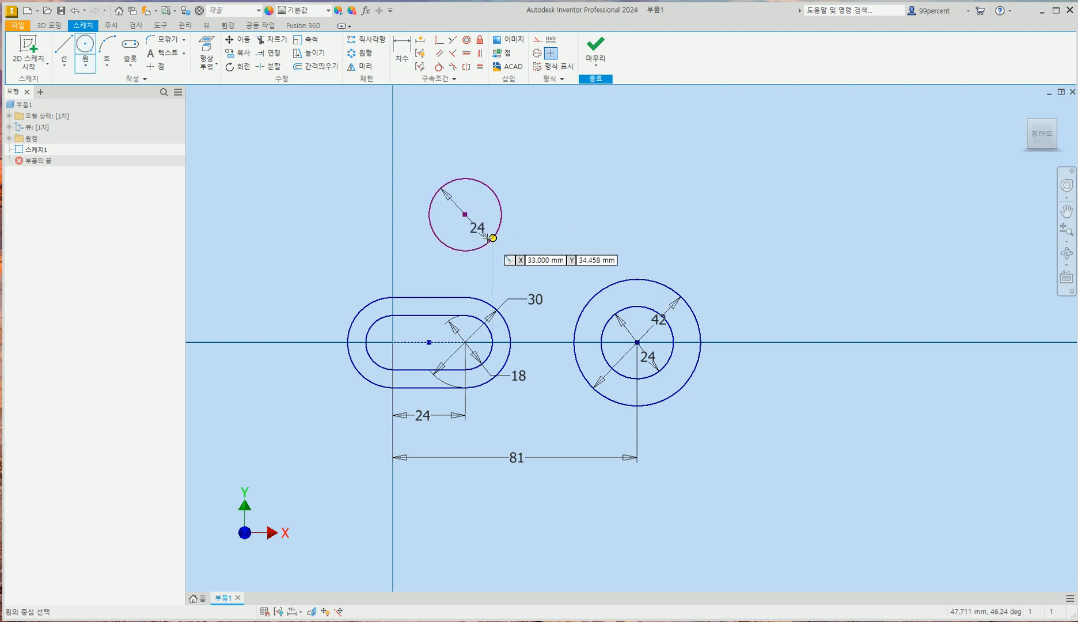
{"action": "left_click", "coordinate": [465, 214]}
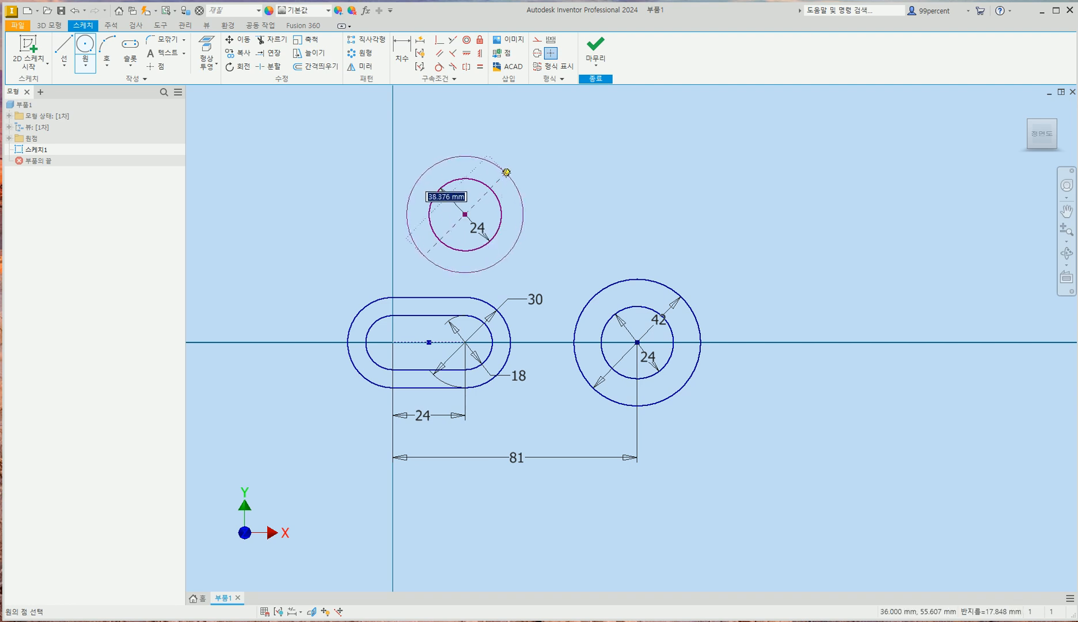
{"action": "type", "text": "48"}
{"action": "key", "text": "Return"}
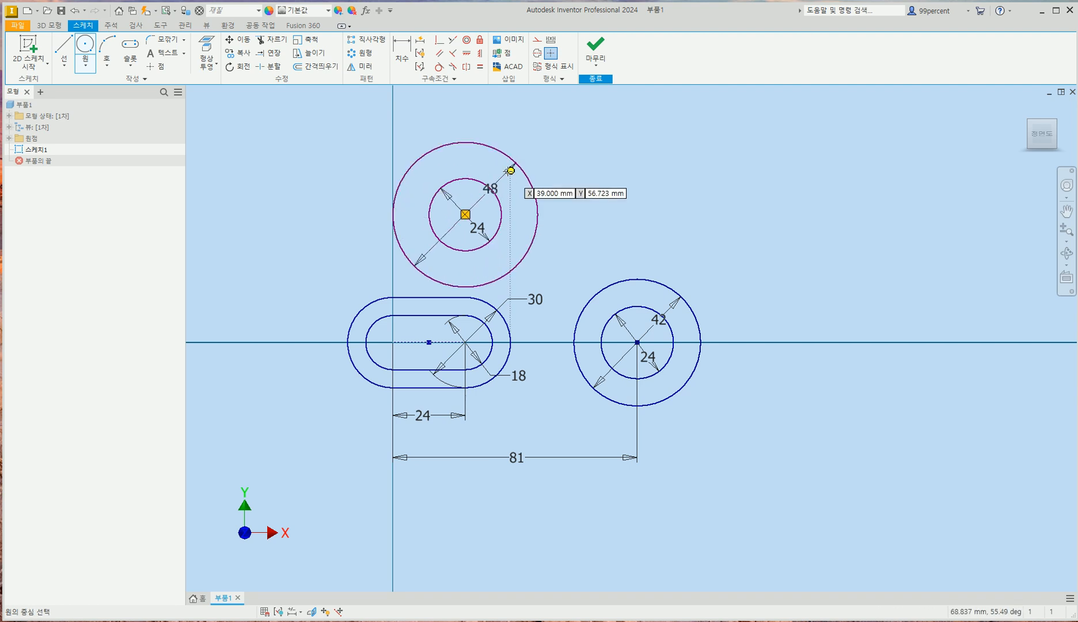
Dimension the height of the 48 mm circle's centre above the straight slot's midpoint as 48 mm
{"action": "left_click", "coordinate": [408, 50]}
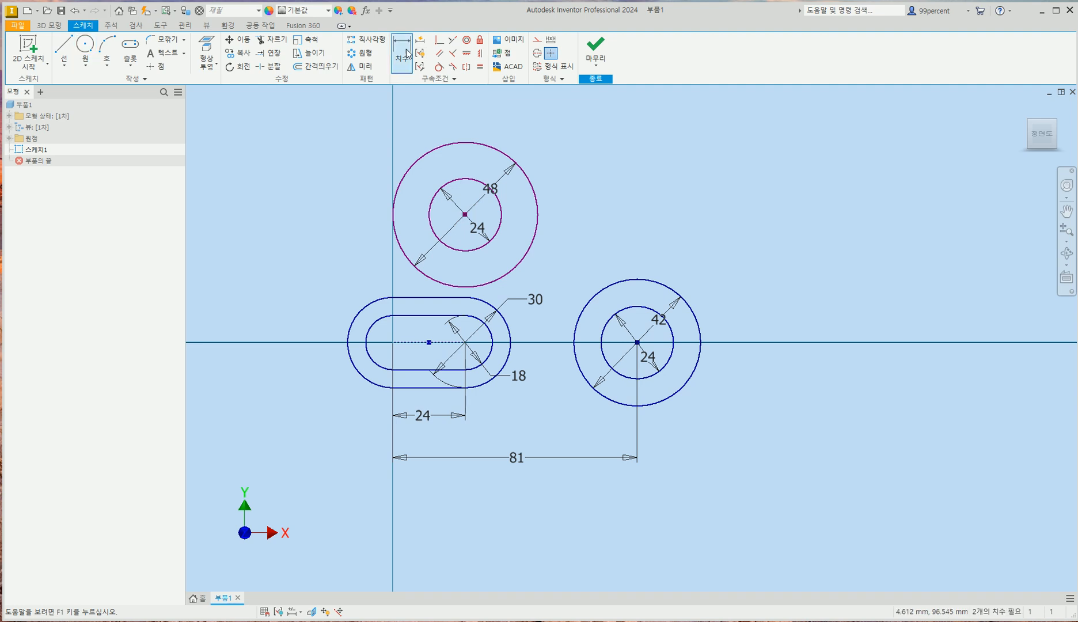
{"action": "left_click", "coordinate": [430, 344]}
{"action": "left_click", "coordinate": [464, 216]}
{"action": "left_click", "coordinate": [299, 275]}
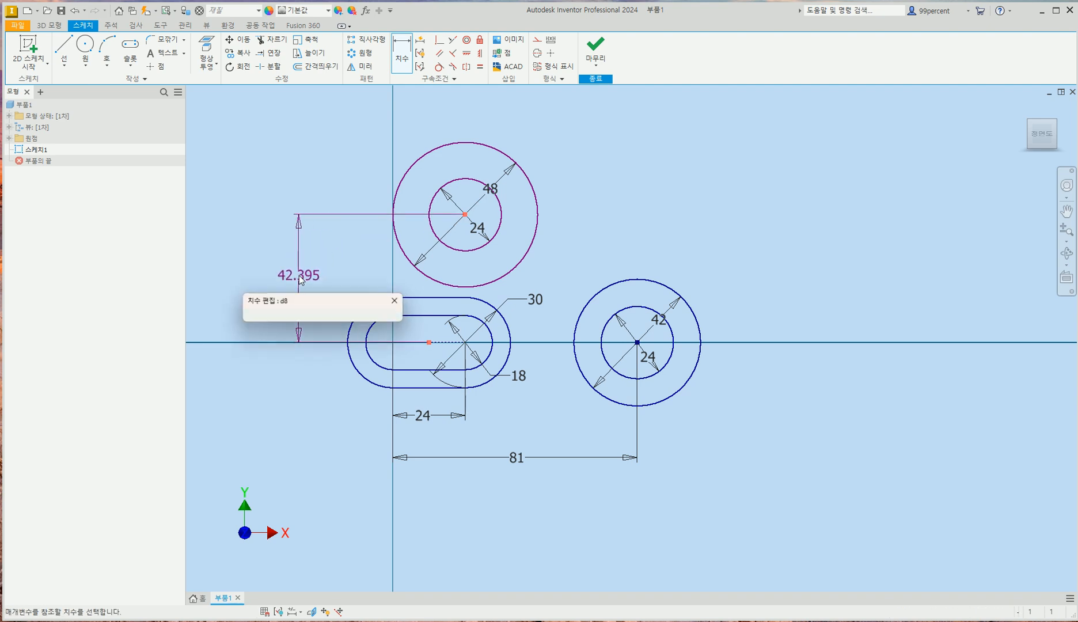
{"action": "type", "text": "48"}
{"action": "key", "text": "Return"}
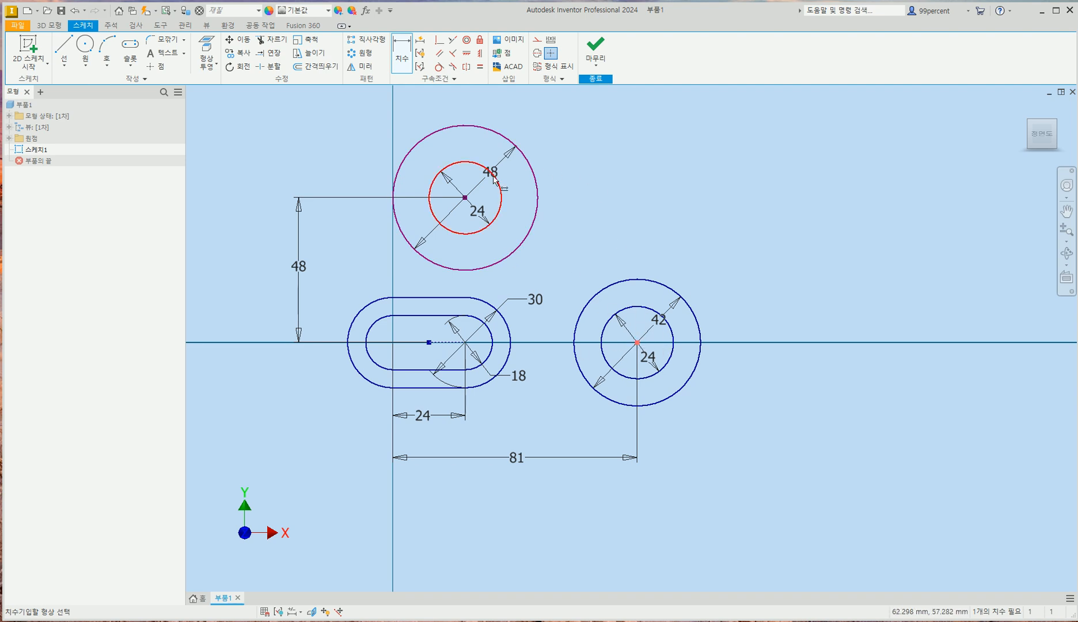
Dimension the horizontal distance between the centres of the 42 mm and 48 mm circles as 35 mm
{"action": "left_click", "coordinate": [466, 198]}
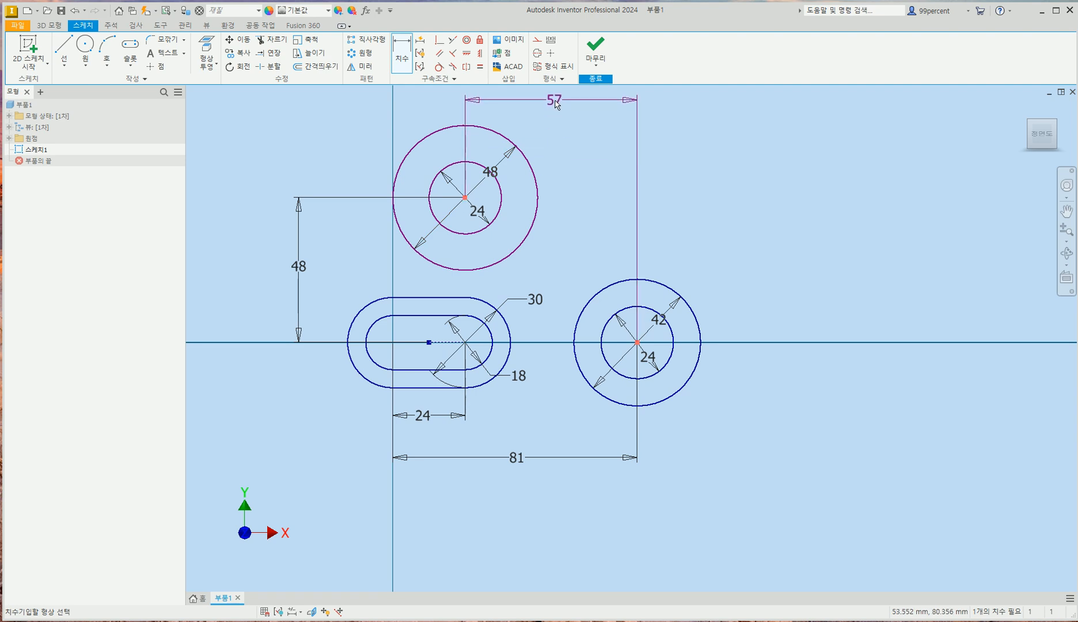
{"action": "left_click", "coordinate": [557, 105]}
{"action": "type", "text": "35"}
{"action": "key", "text": "Return"}
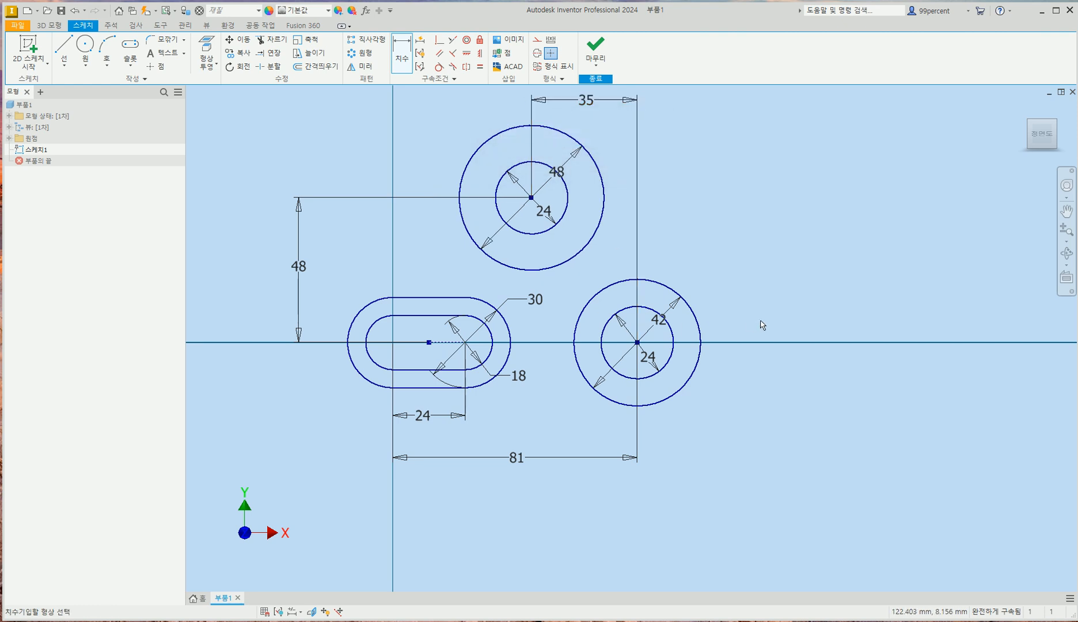
Following the drawing, sketch a centre-point arc slot about the 42 mm circle's centre with 58 mm radius, 40° sweep and 16 mm width
{"action": "key", "text": "alt+Tab"}
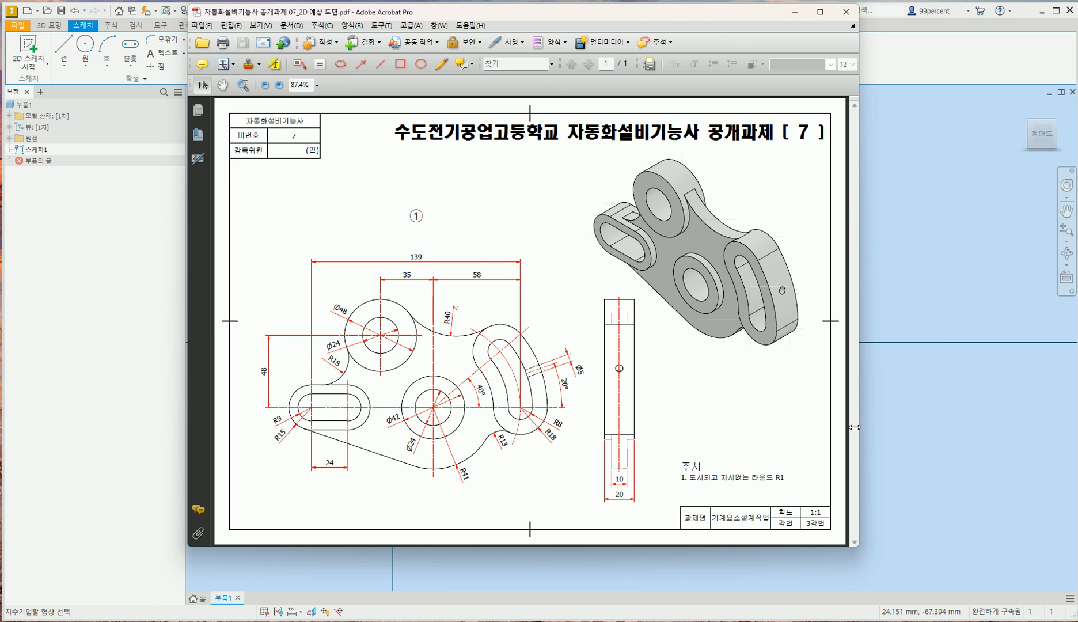
{"action": "left_click", "coordinate": [932, 430]}
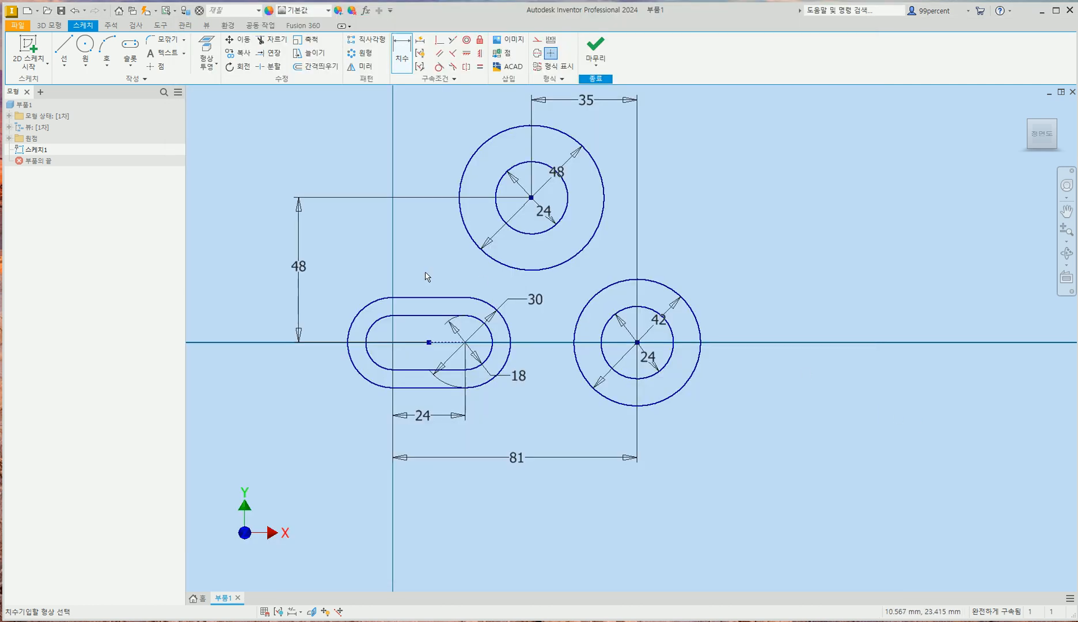
{"action": "left_click", "coordinate": [132, 66]}
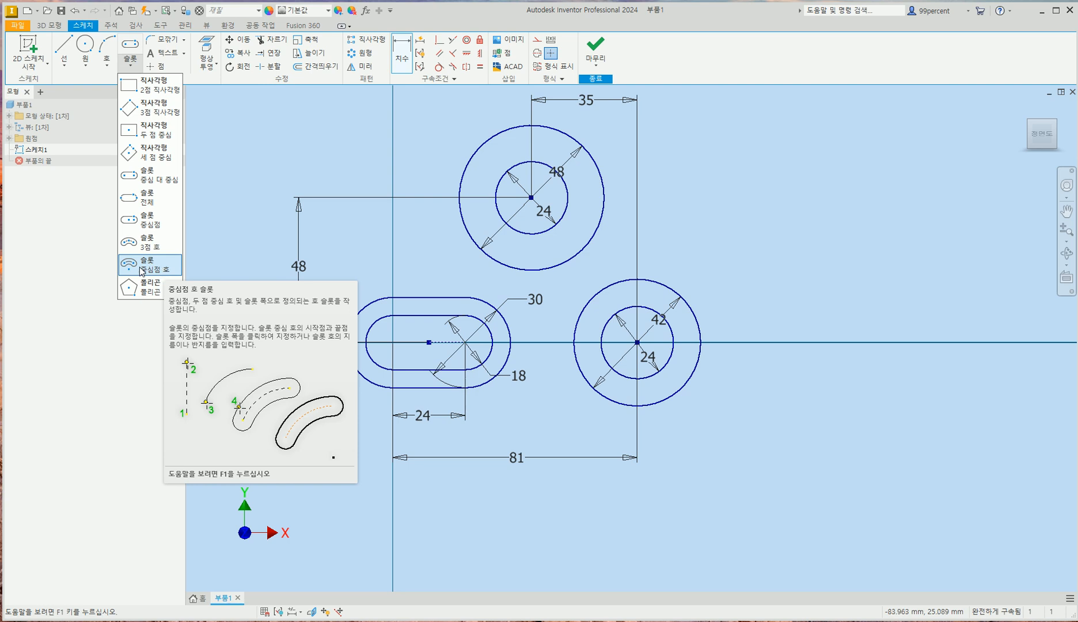
{"action": "left_click", "coordinate": [143, 266]}
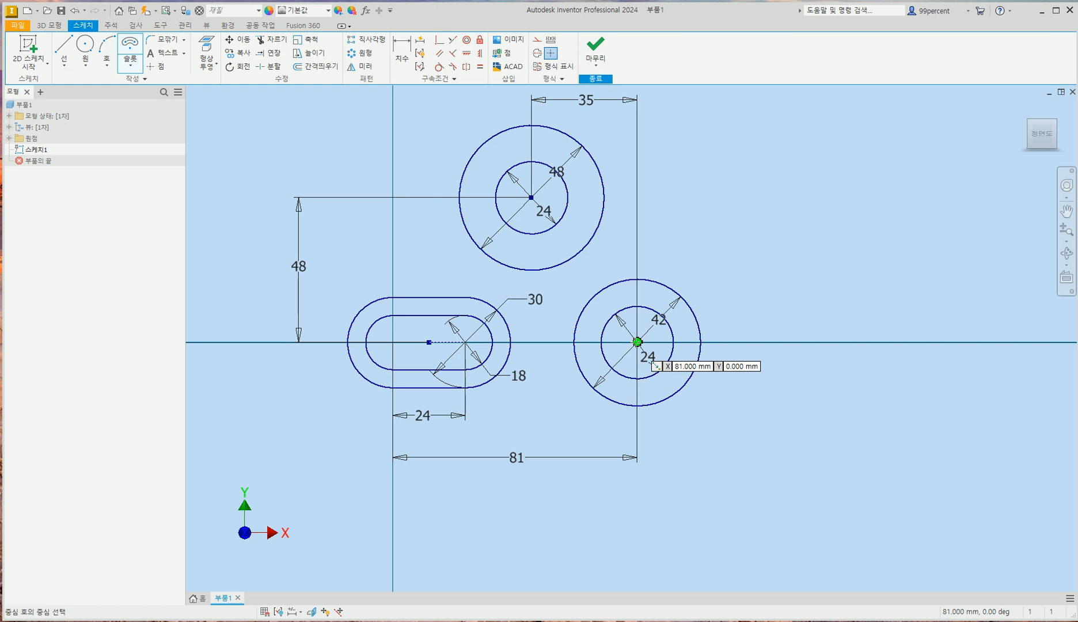
{"action": "left_click", "coordinate": [638, 343]}
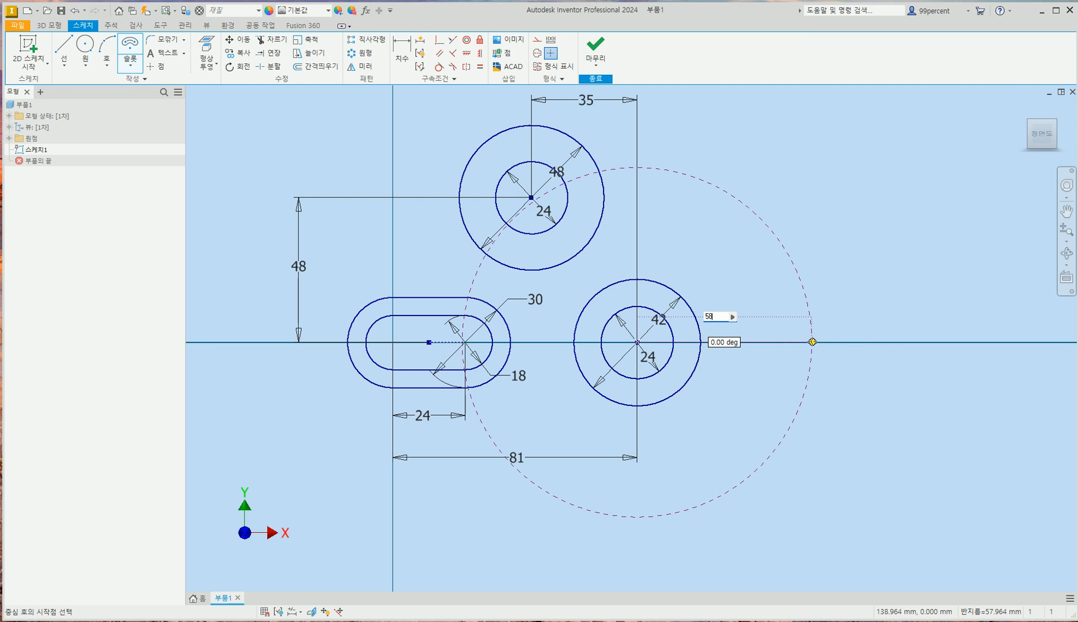
{"action": "key", "text": "Return"}
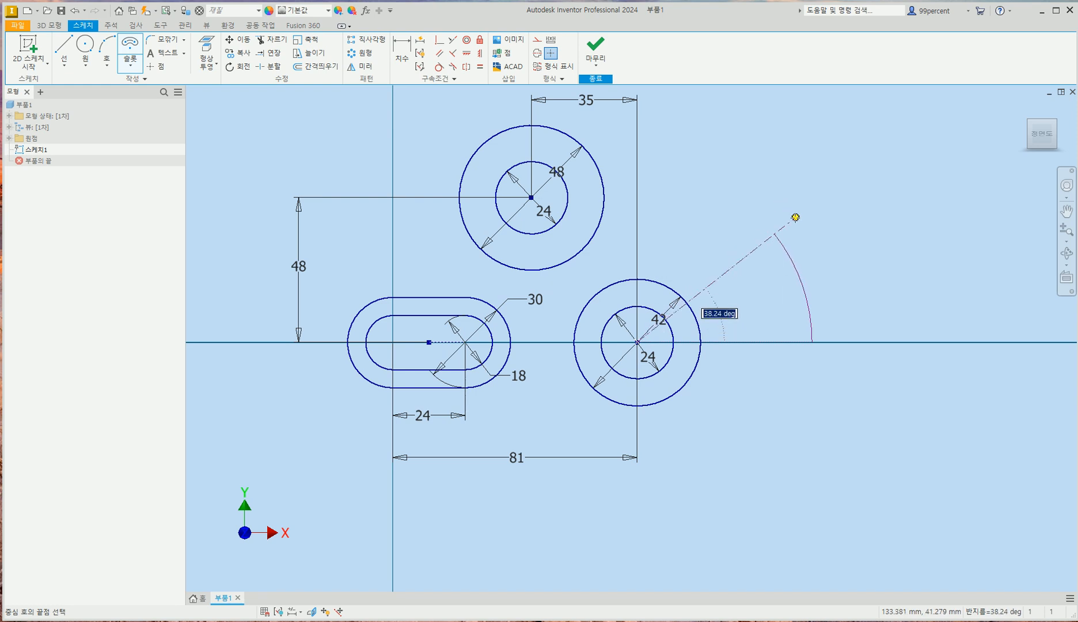
{"action": "type", "text": "40"}
{"action": "key", "text": "Return"}
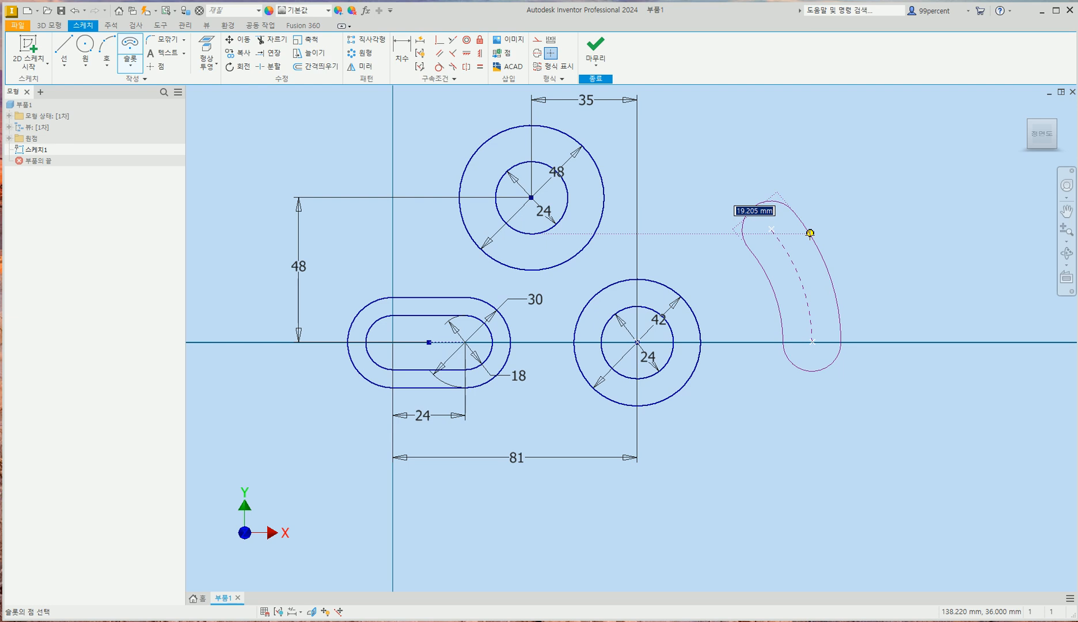
{"action": "type", "text": "16"}
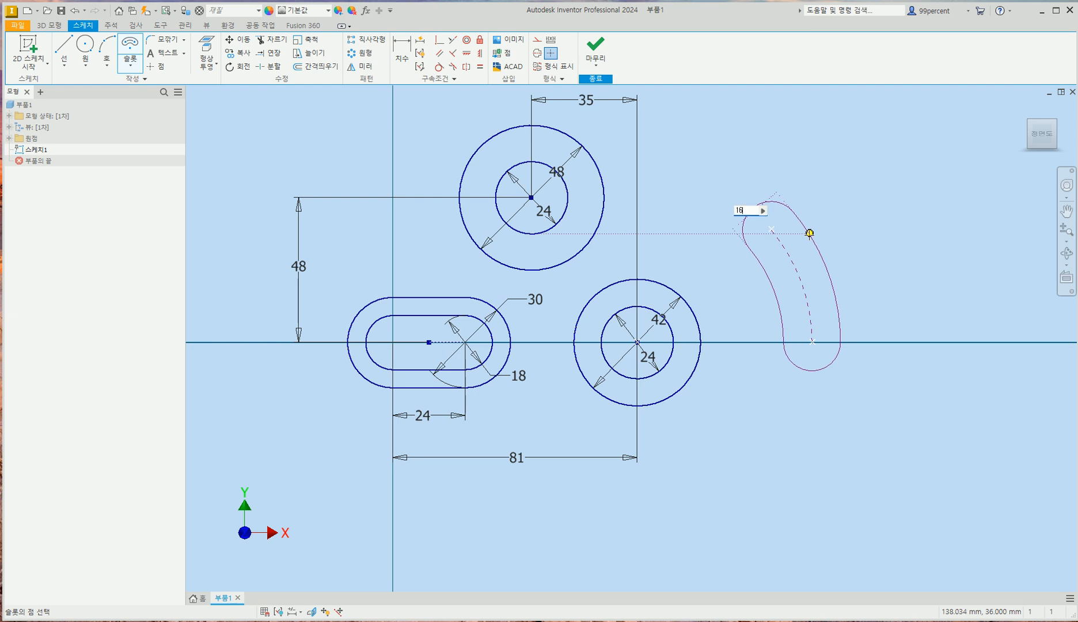
{"action": "key", "text": "Return"}
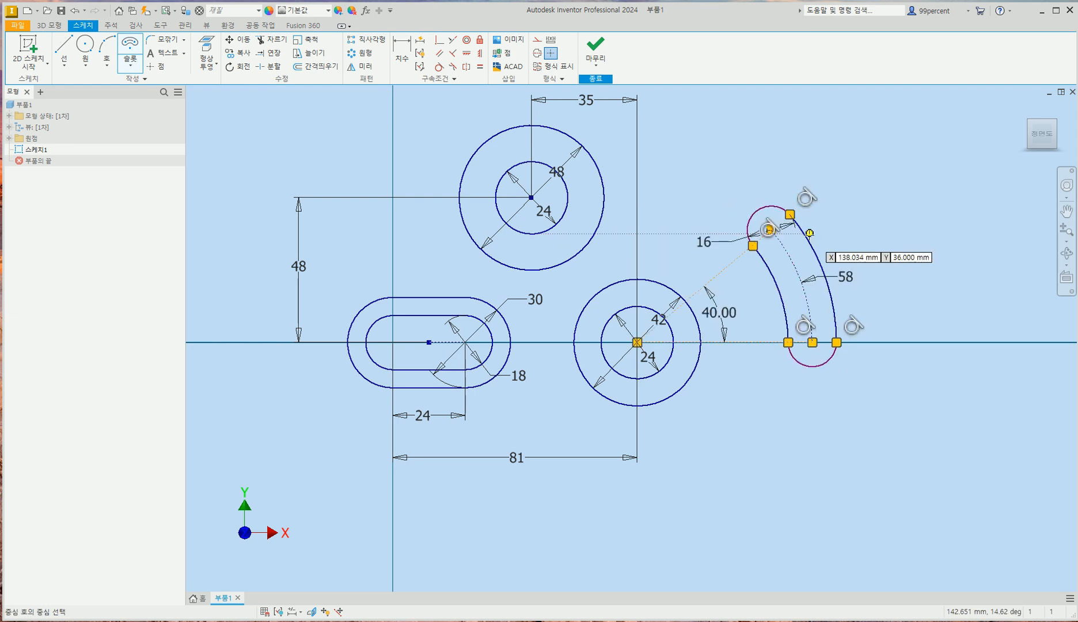
{"action": "key", "text": "Escape"}
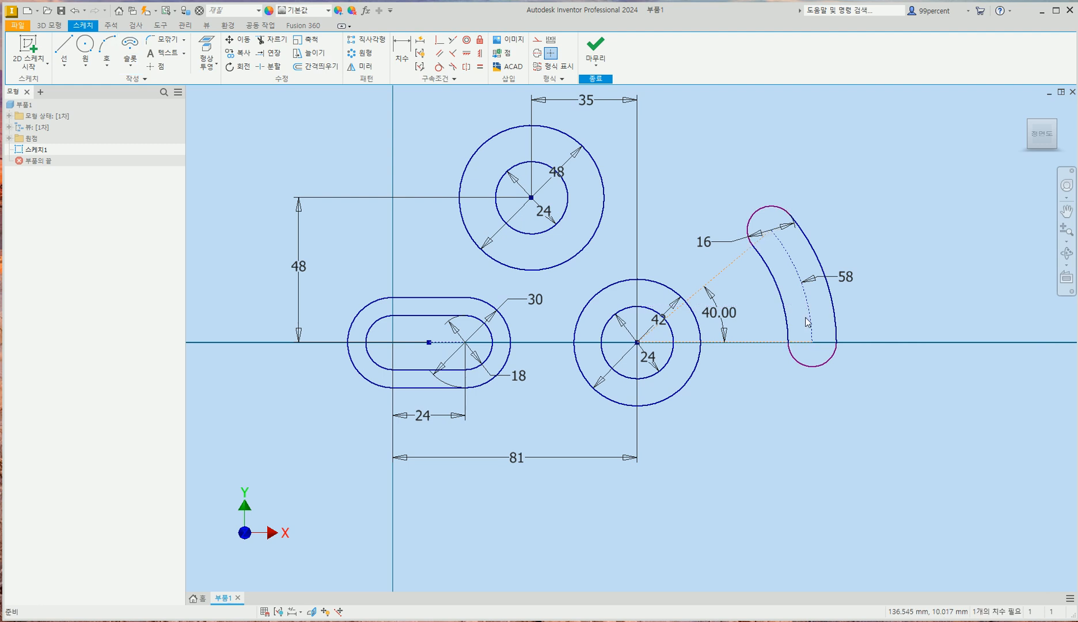
Swing the arc slot slightly upward and constrain its lower end centre horizontal to the 42 mm circle's centre
{"action": "left_click_drag", "start_coordinate": [813, 343], "coordinate": [817, 291]}
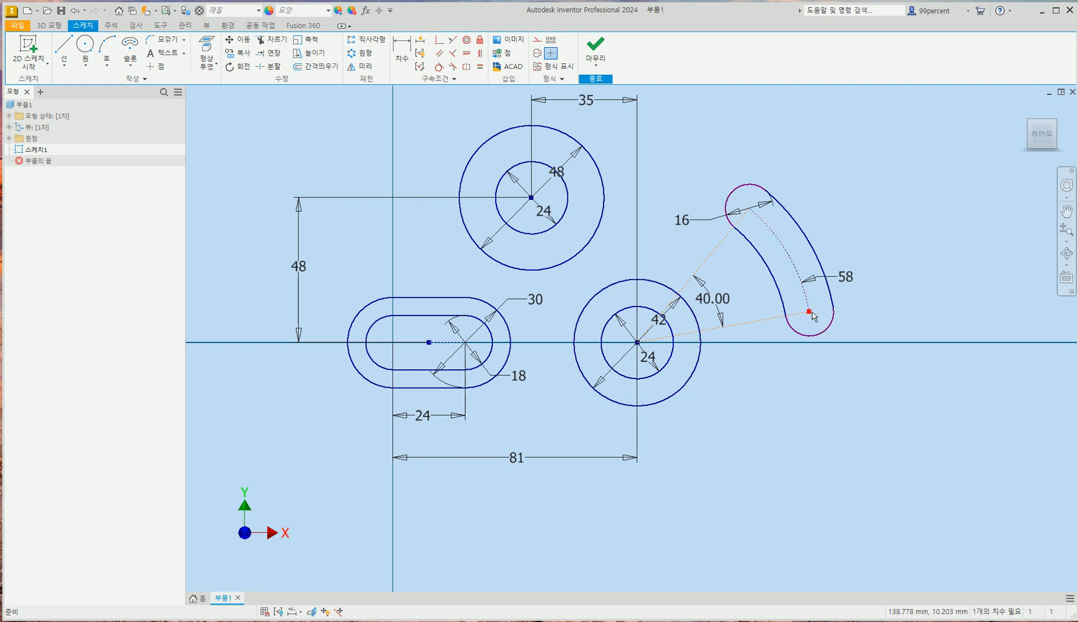
{"action": "left_click", "coordinate": [467, 54]}
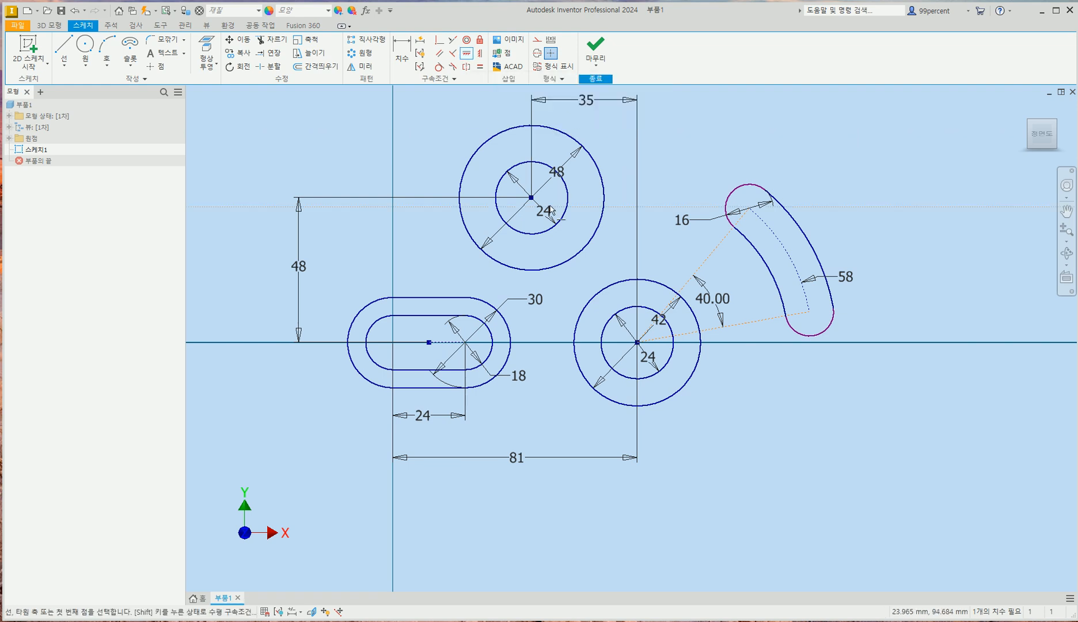
{"action": "left_click", "coordinate": [638, 343]}
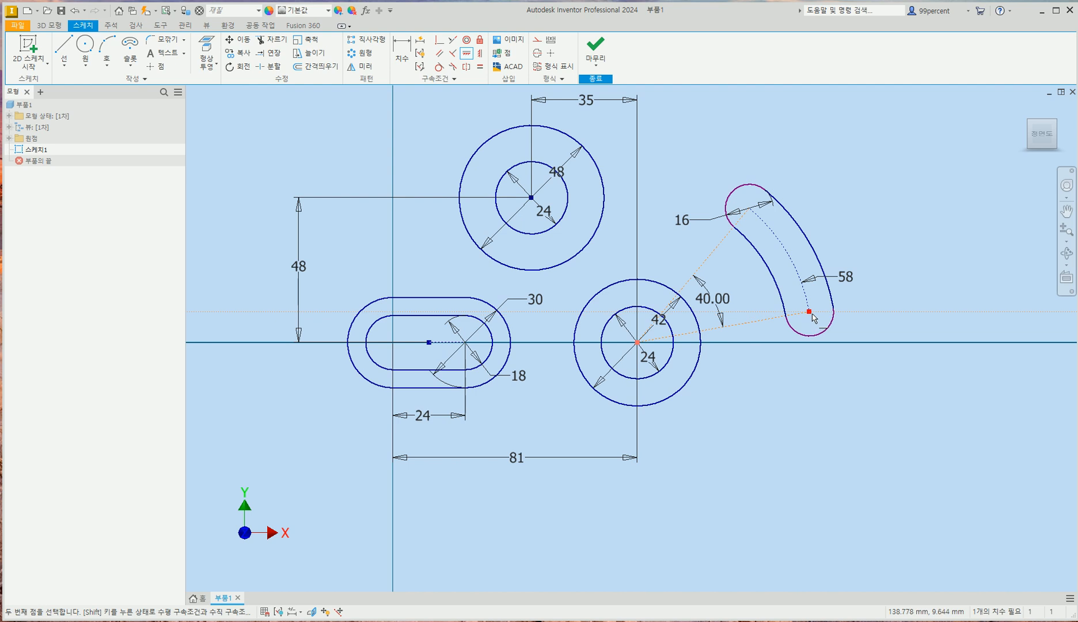
{"action": "left_click", "coordinate": [810, 312]}
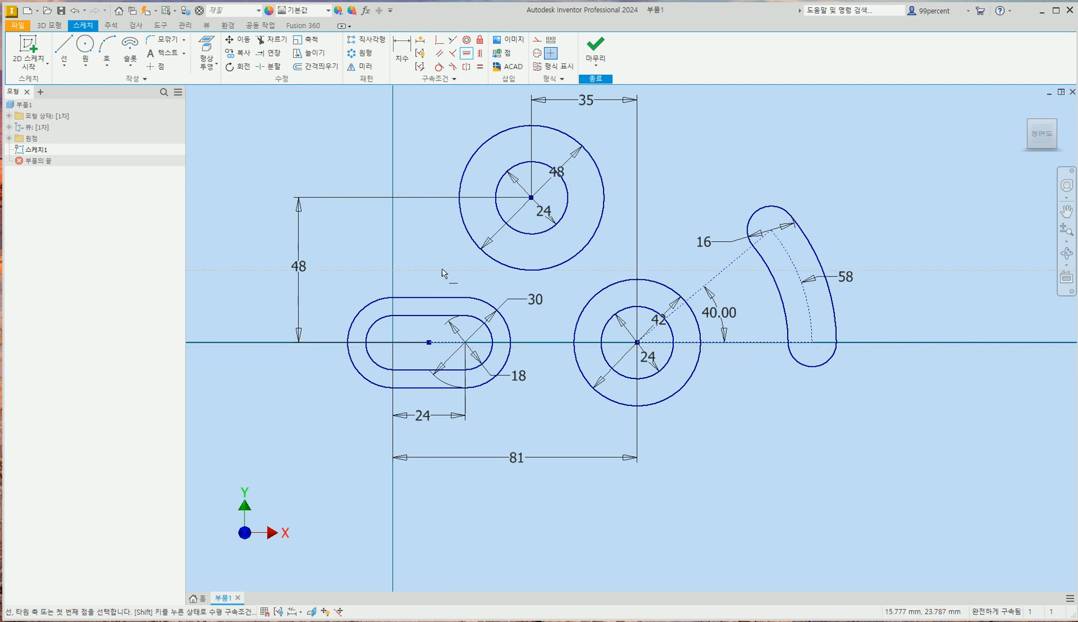
Add a 36 mm wide outer arc slot on the same centre and end points, and arrange the 36 and 16 mm width dimensions clear of each other
{"action": "left_click", "coordinate": [135, 63]}
{"action": "left_click", "coordinate": [136, 68]}
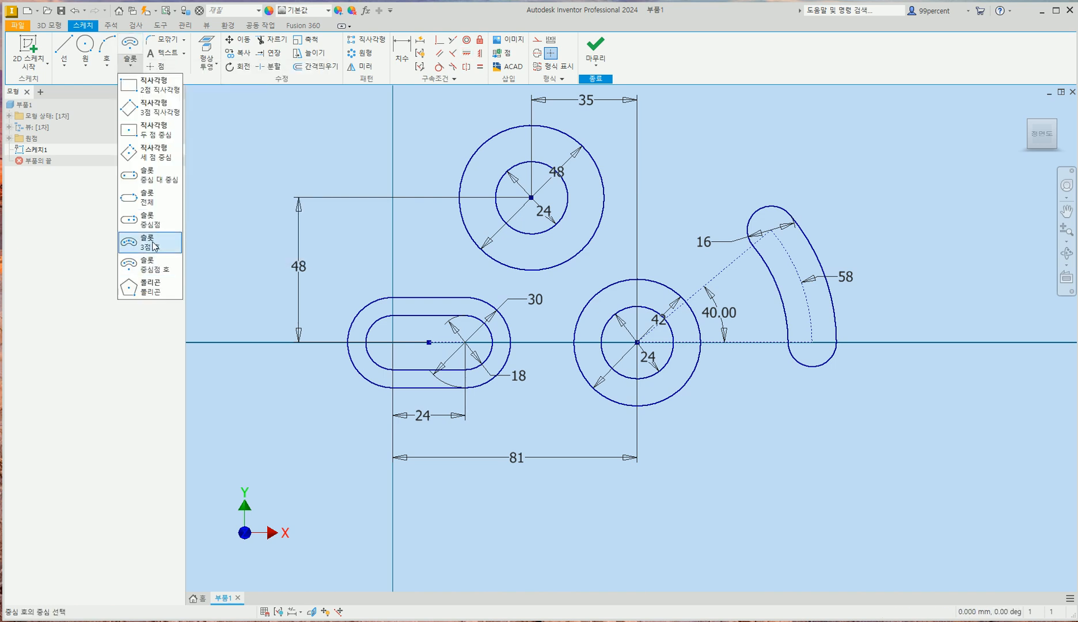
{"action": "left_click", "coordinate": [173, 264]}
{"action": "left_click", "coordinate": [637, 342]}
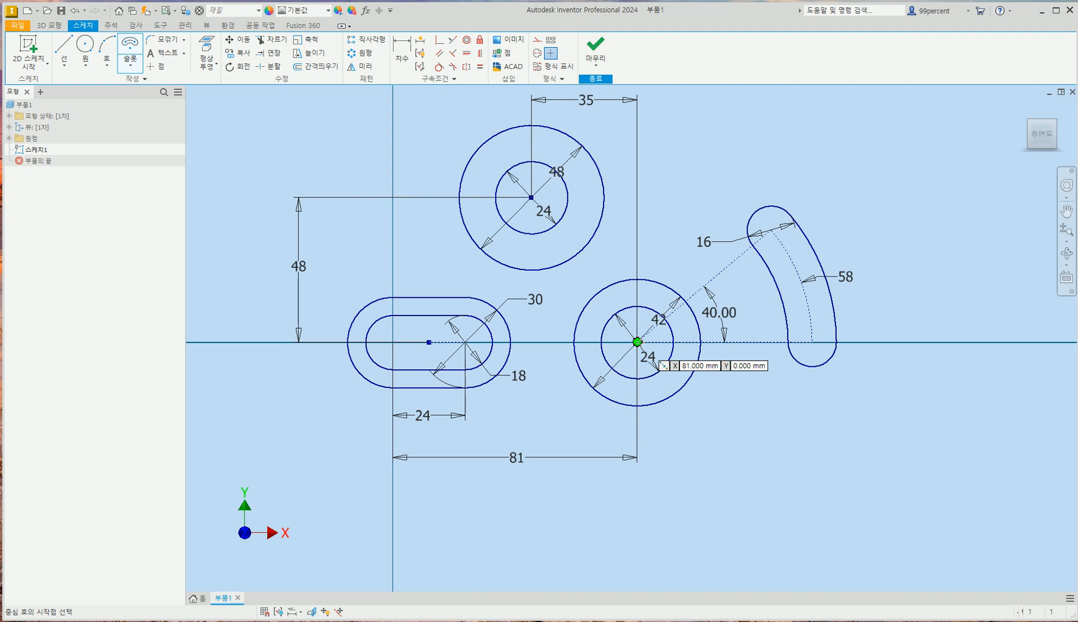
{"action": "left_click", "coordinate": [813, 342]}
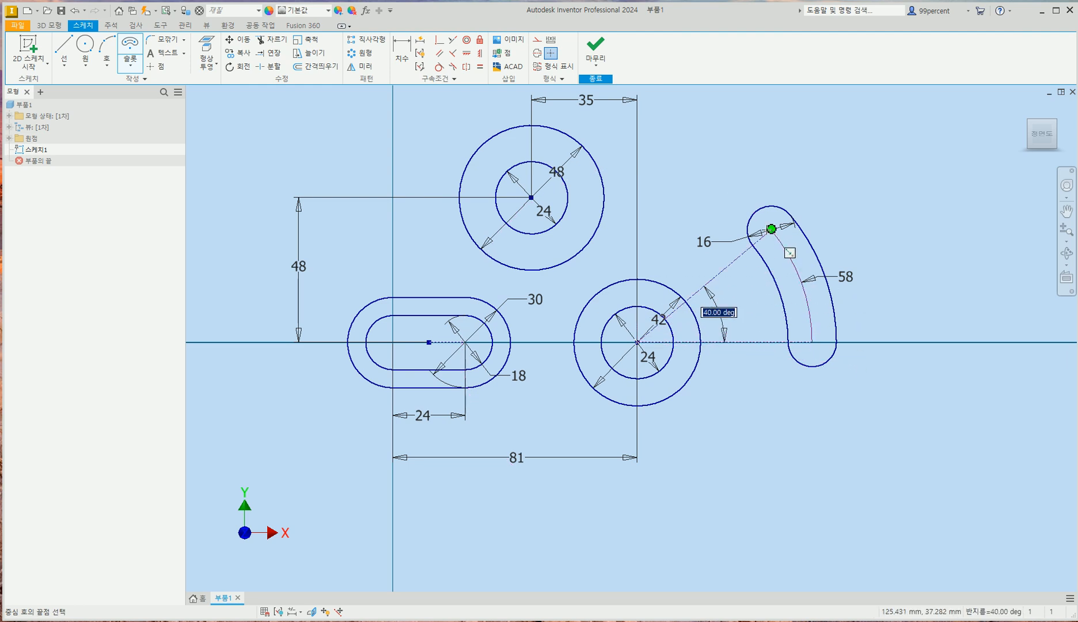
{"action": "left_click", "coordinate": [772, 229]}
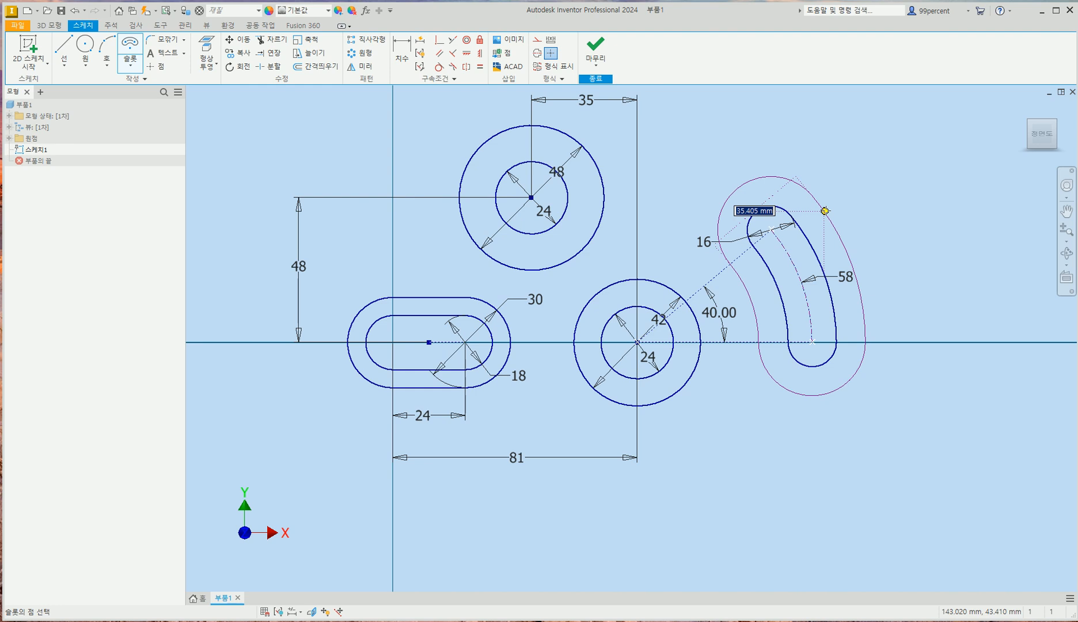
{"action": "type", "text": "36"}
{"action": "key", "text": "Return"}
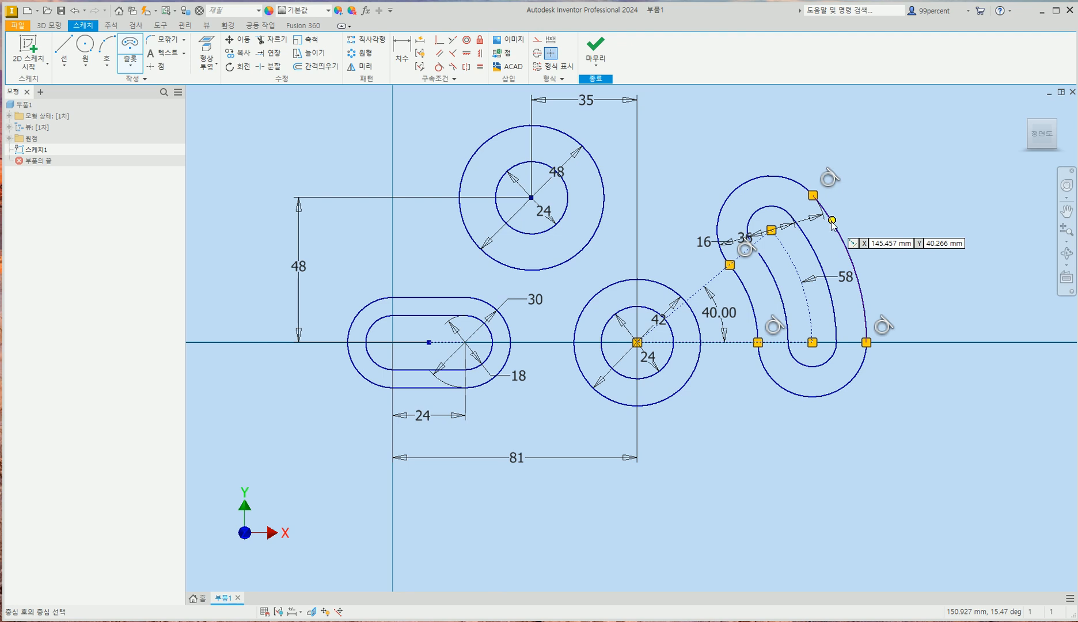
{"action": "key", "text": "Escape"}
{"action": "left_click_drag", "start_coordinate": [703, 242], "coordinate": [802, 149]}
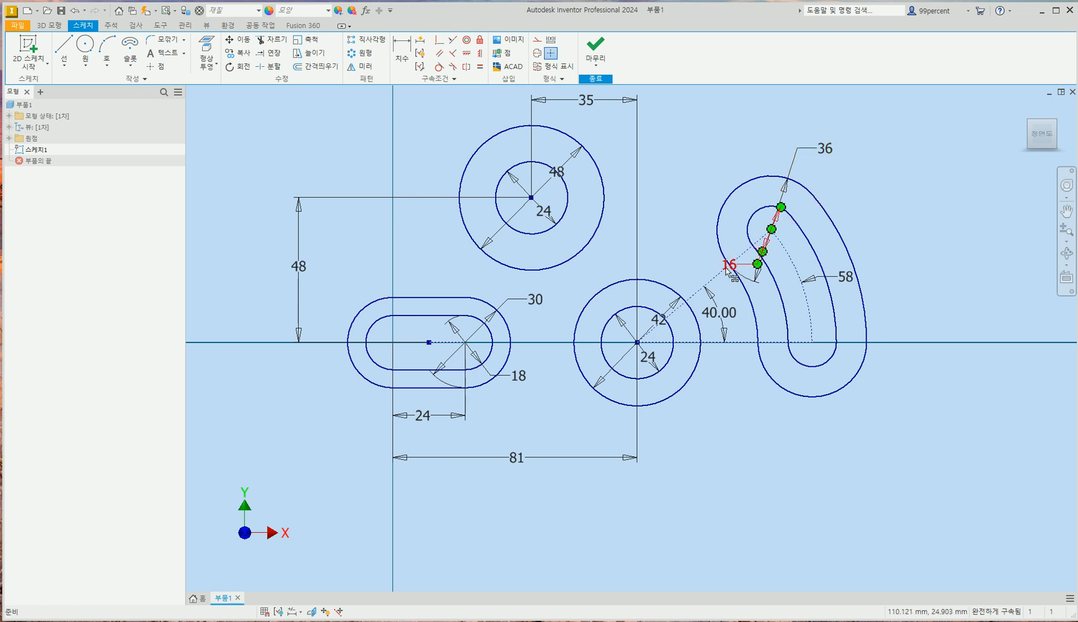
{"action": "left_click_drag", "start_coordinate": [732, 275], "coordinate": [698, 241]}
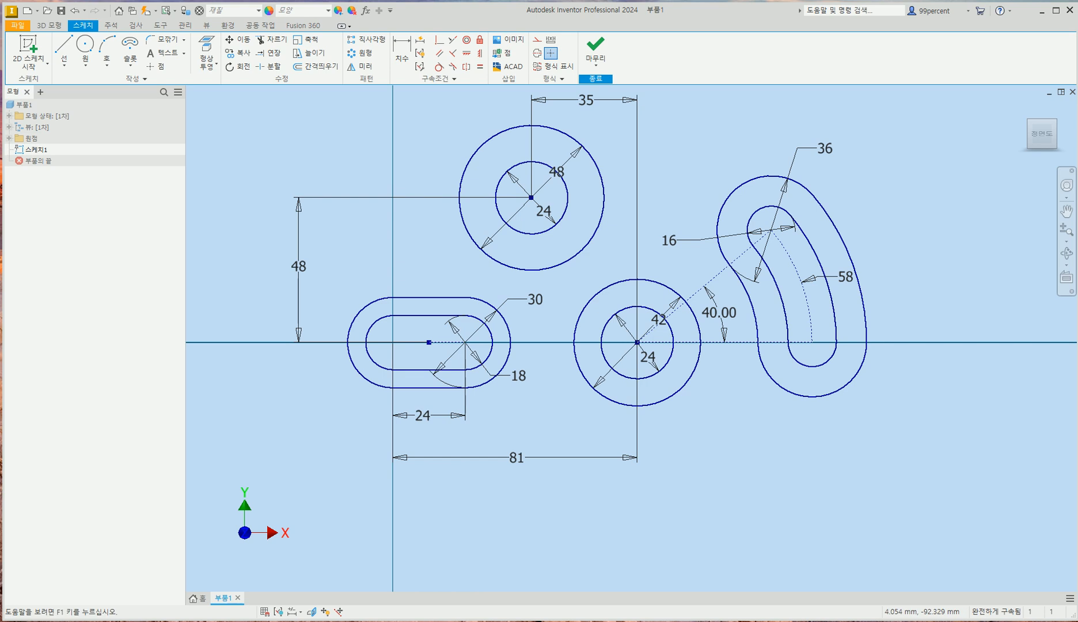
Following the drawing, extrude the two circular ring profiles, the straight slot ring and the arc slot ring symmetrically to 20 mm
{"action": "key", "text": "alt+Tab"}
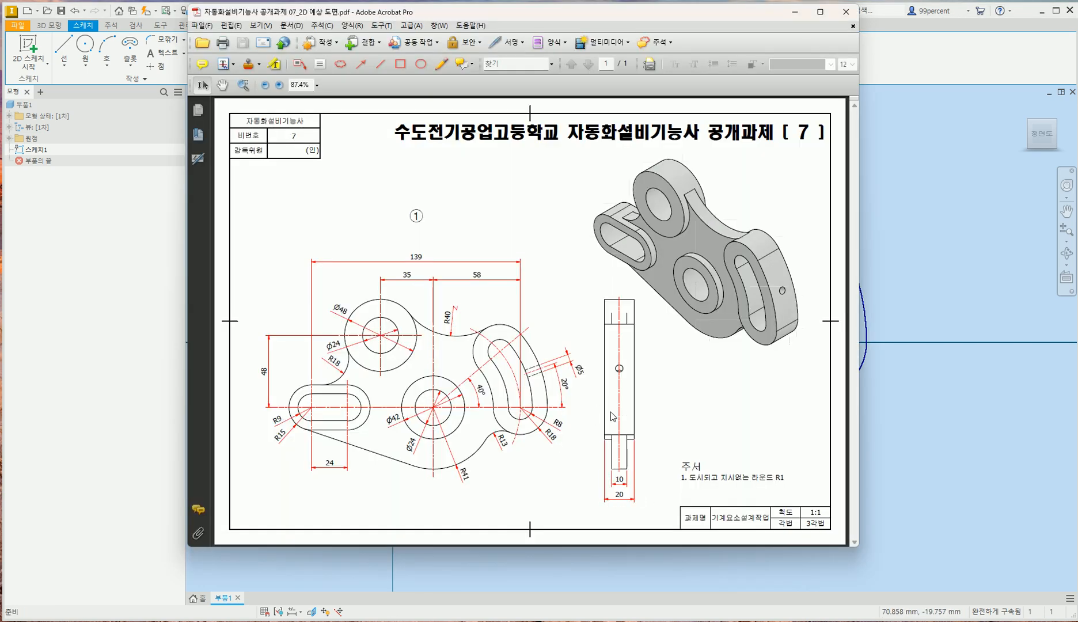
{"action": "left_click", "coordinate": [940, 431]}
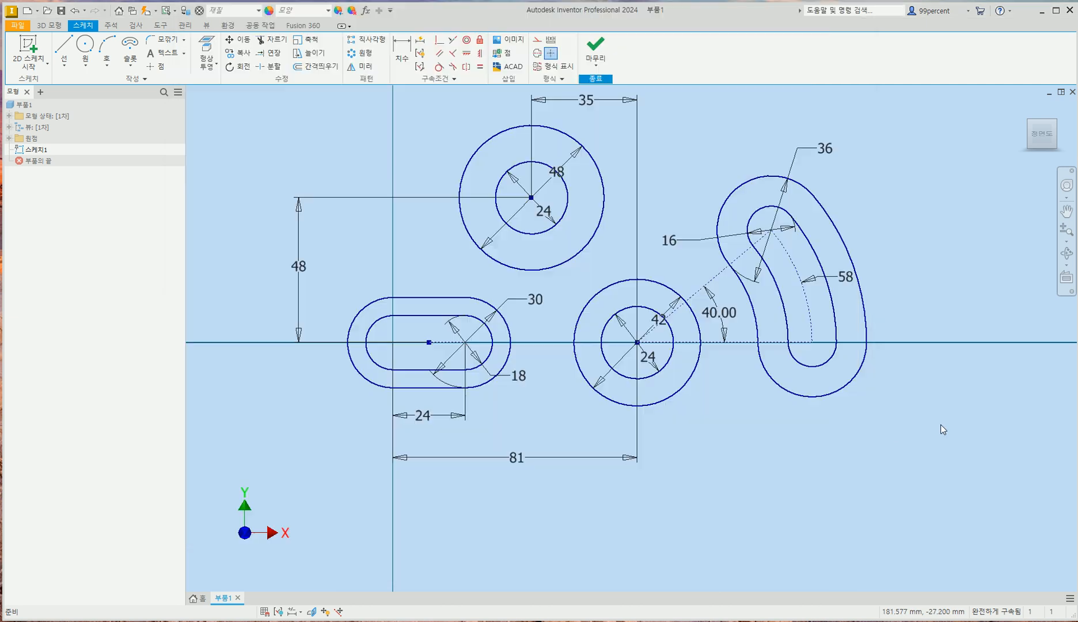
{"action": "left_click", "coordinate": [59, 27]}
{"action": "left_click", "coordinate": [62, 50]}
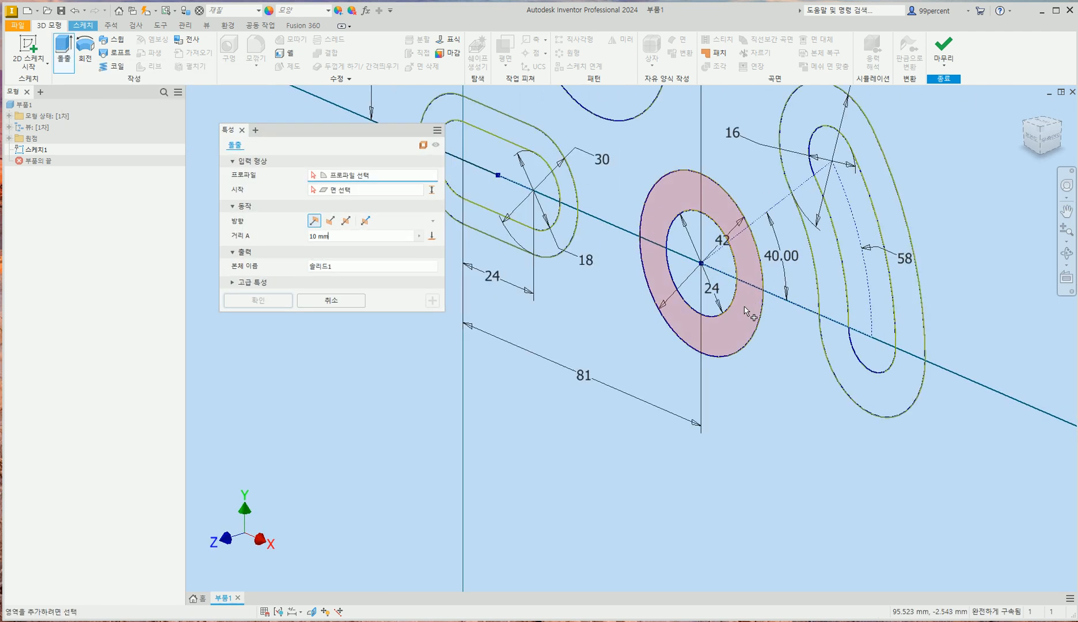
{"action": "left_click", "coordinate": [593, 248]}
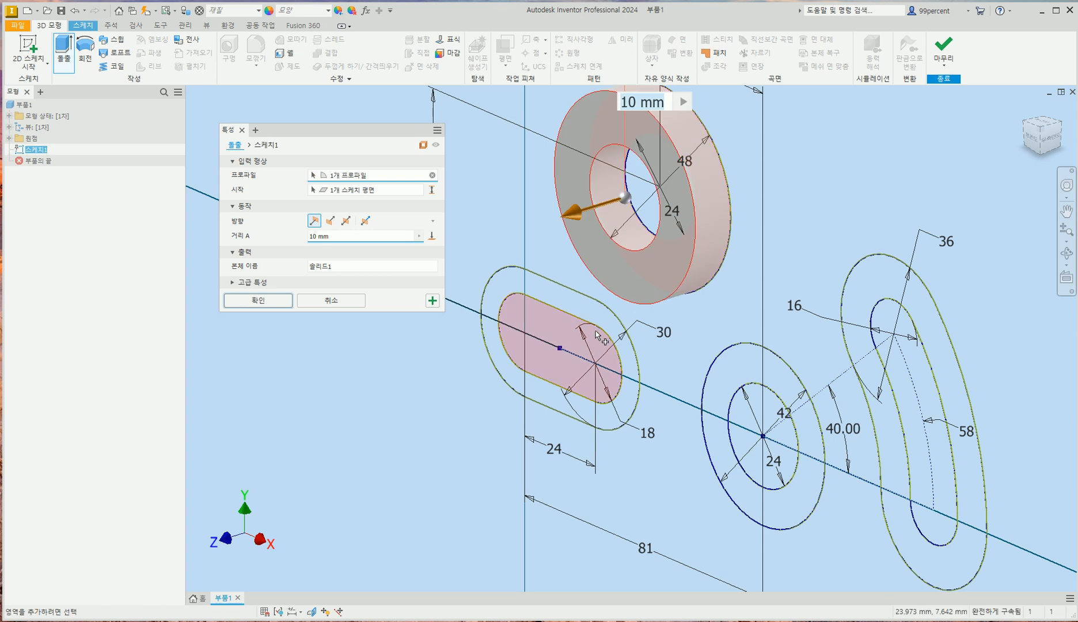
{"action": "left_click", "coordinate": [592, 316]}
{"action": "left_click", "coordinate": [794, 363]}
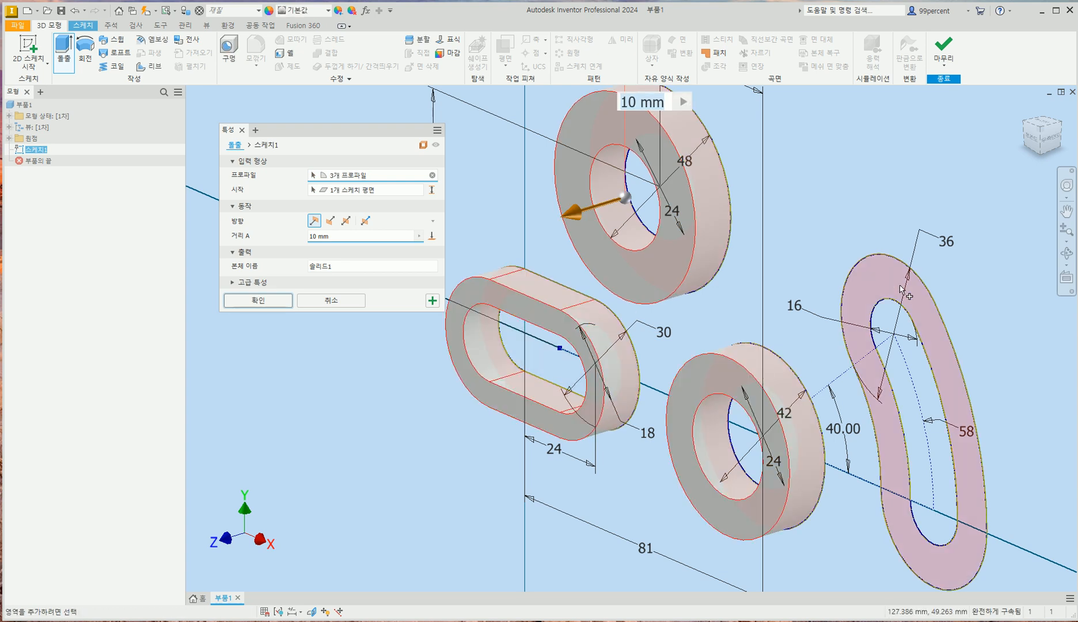
{"action": "left_click", "coordinate": [901, 292]}
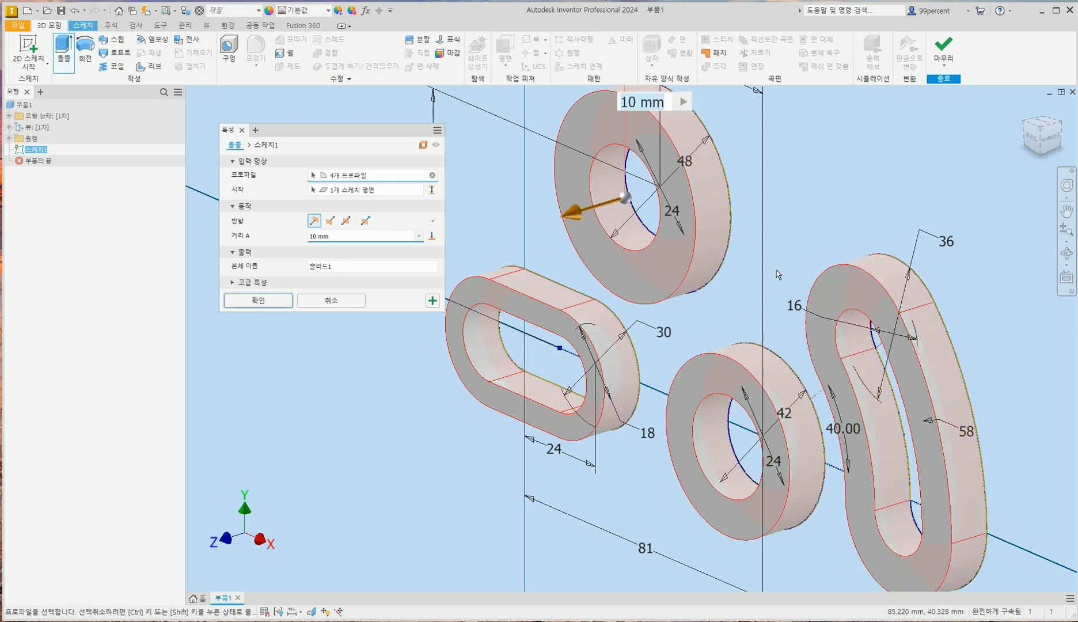
{"action": "left_click", "coordinate": [346, 221]}
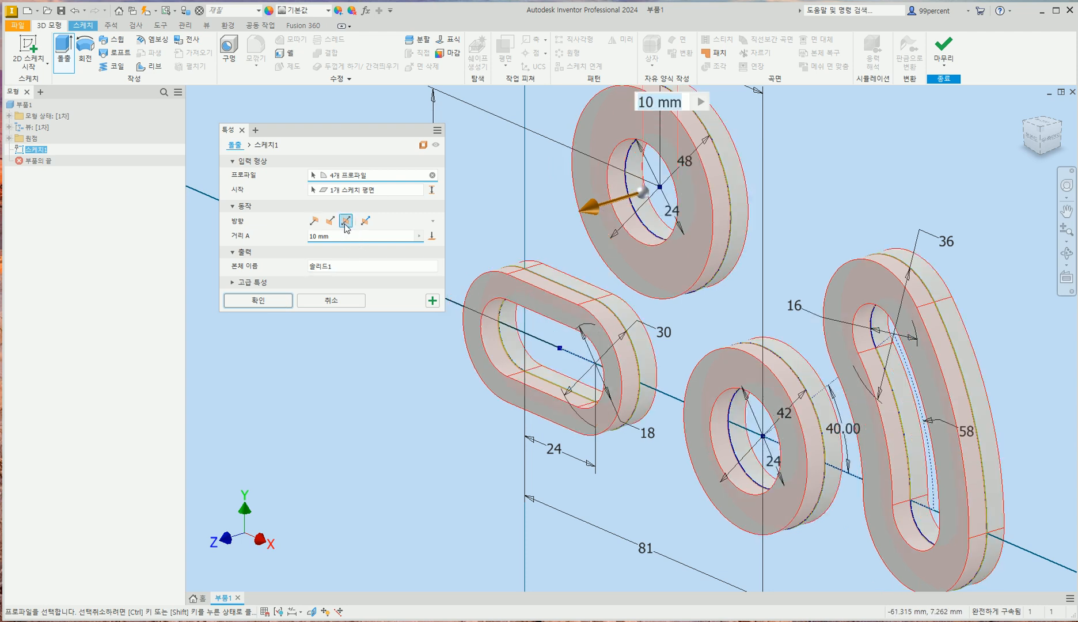
{"action": "left_click", "coordinate": [307, 236]}
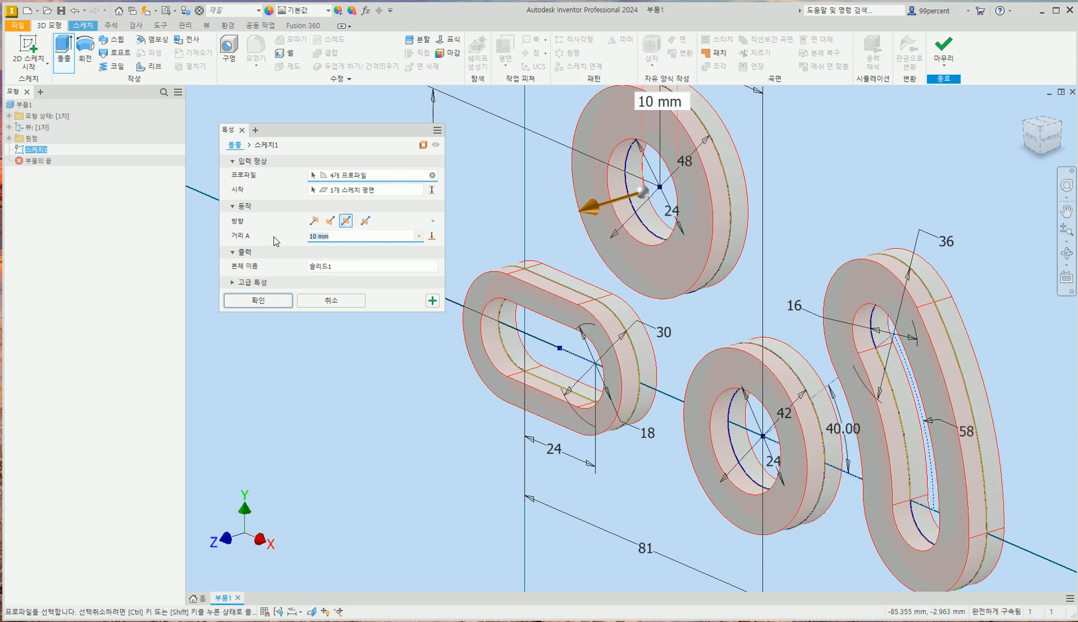
{"action": "type", "text": "20"}
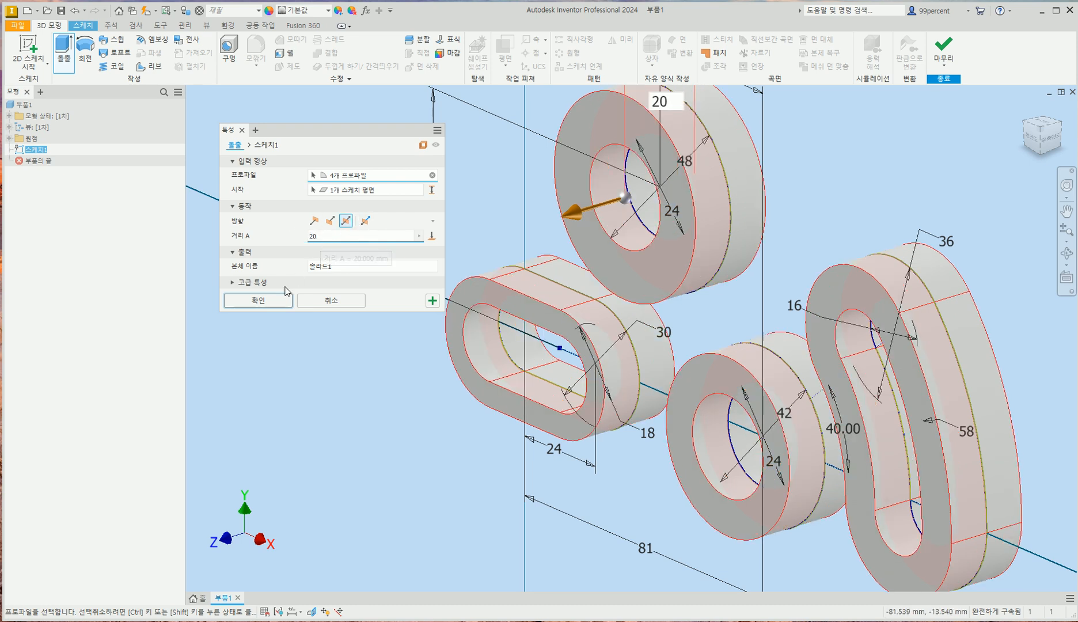
{"action": "left_click", "coordinate": [258, 300]}
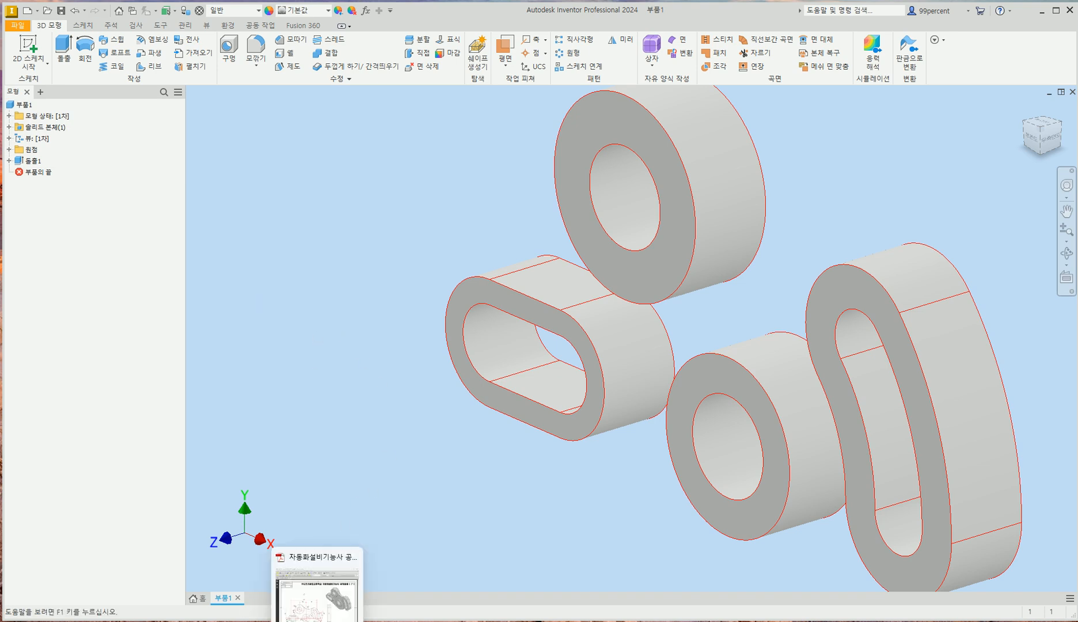
Check the drawing's connecting outline and start a new sketch on the XY plane
{"action": "key", "text": "alt+Tab"}
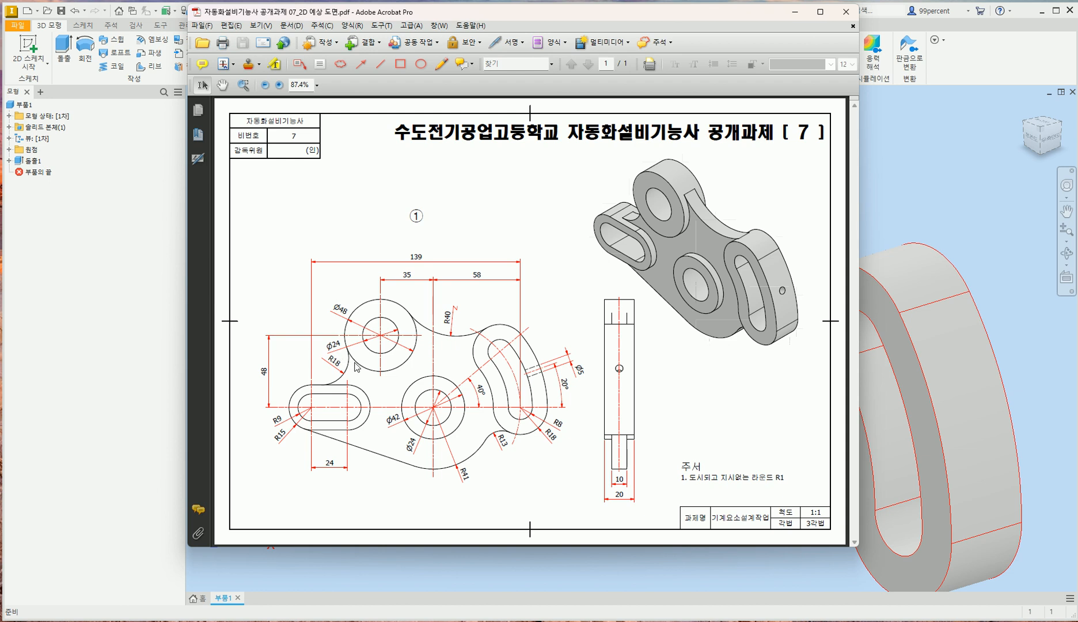
{"action": "left_click", "coordinate": [934, 213]}
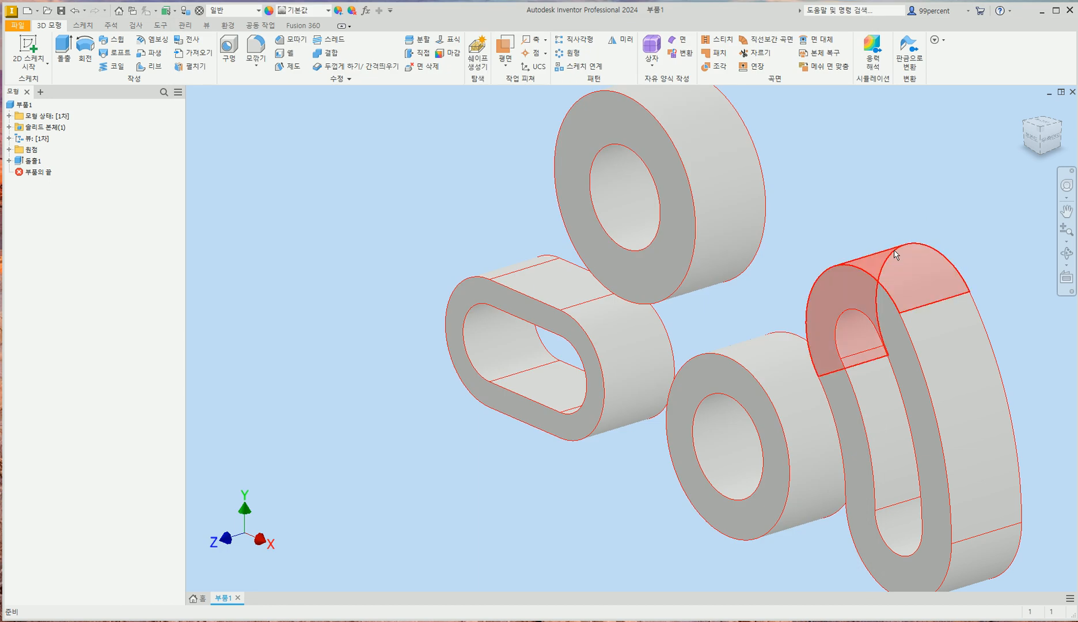
{"action": "left_click", "coordinate": [9, 149]}
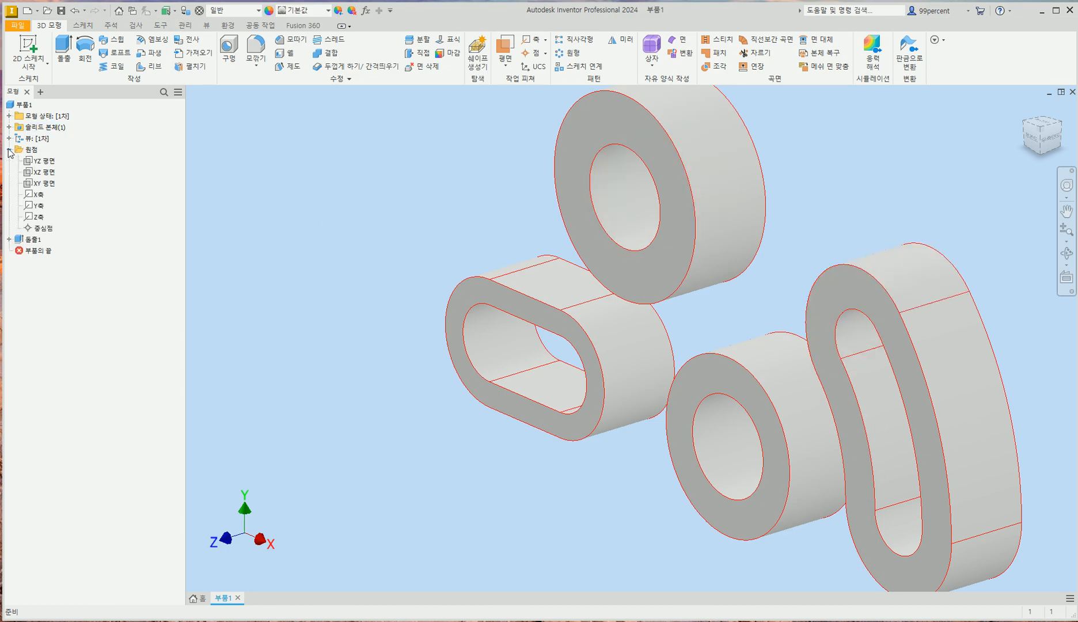
{"action": "left_click", "coordinate": [52, 184]}
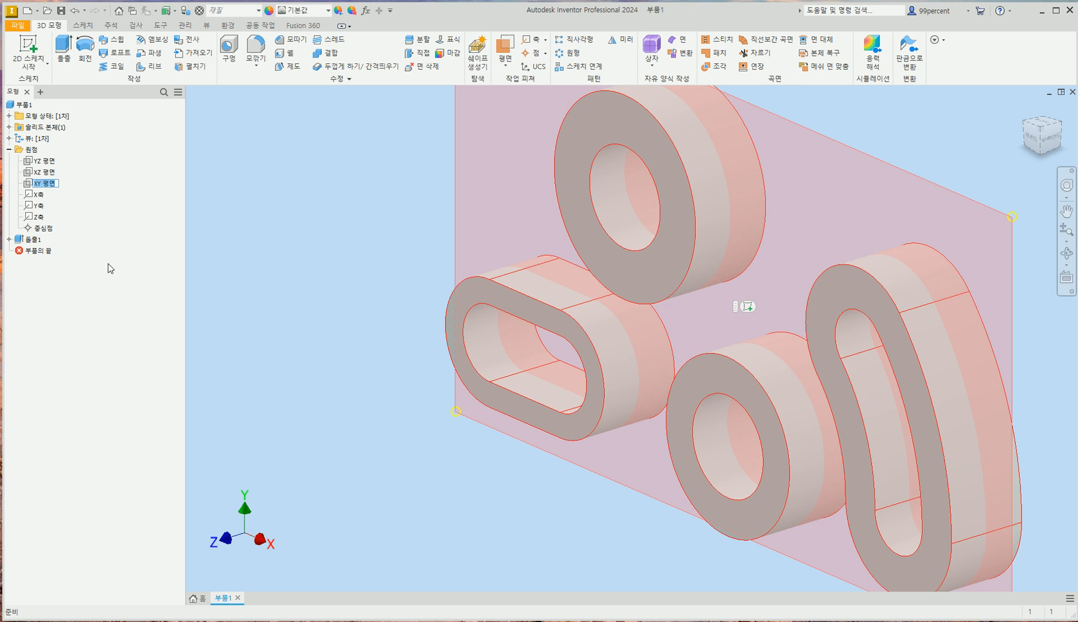
{"action": "left_click", "coordinate": [751, 309]}
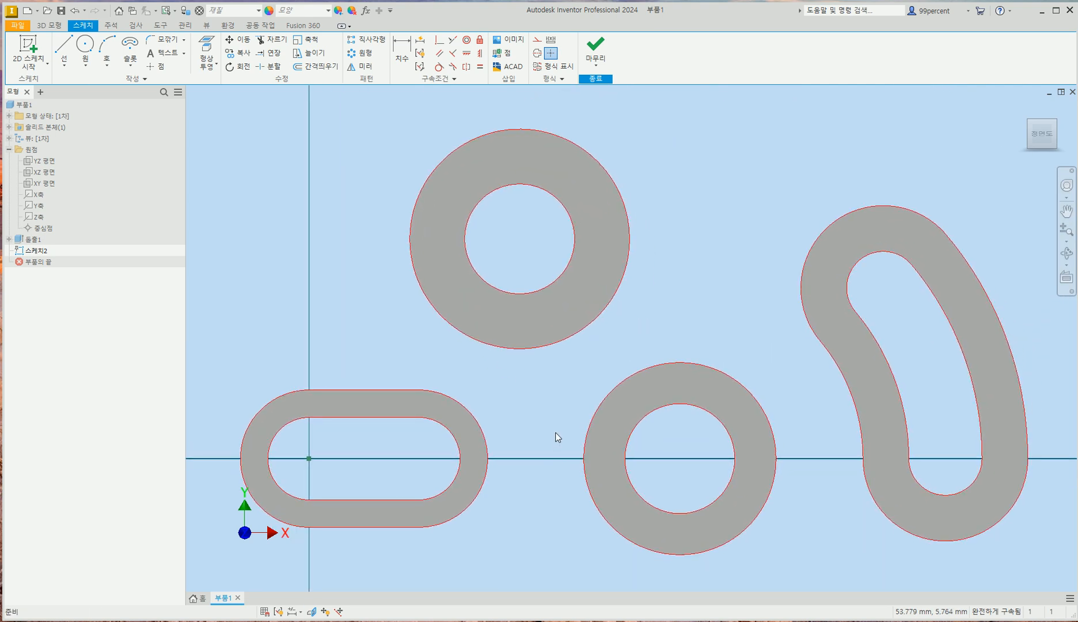
Slice the graphics at the sketch plane and project the cut edges of the four extruded rings into the sketch
{"action": "key", "text": "F7"}
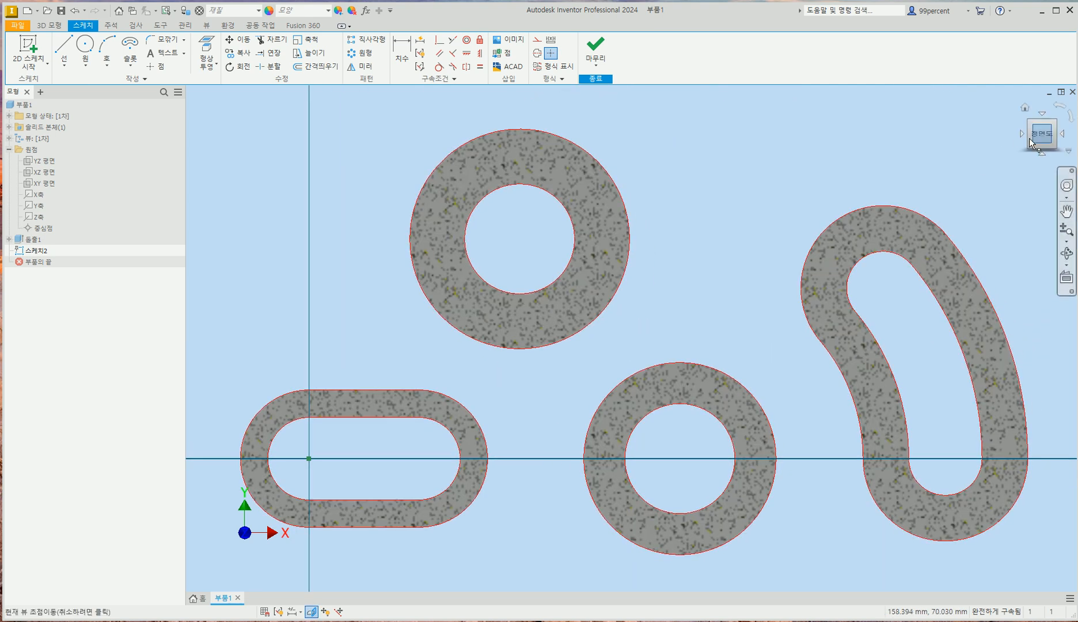
{"action": "left_click", "coordinate": [1058, 141]}
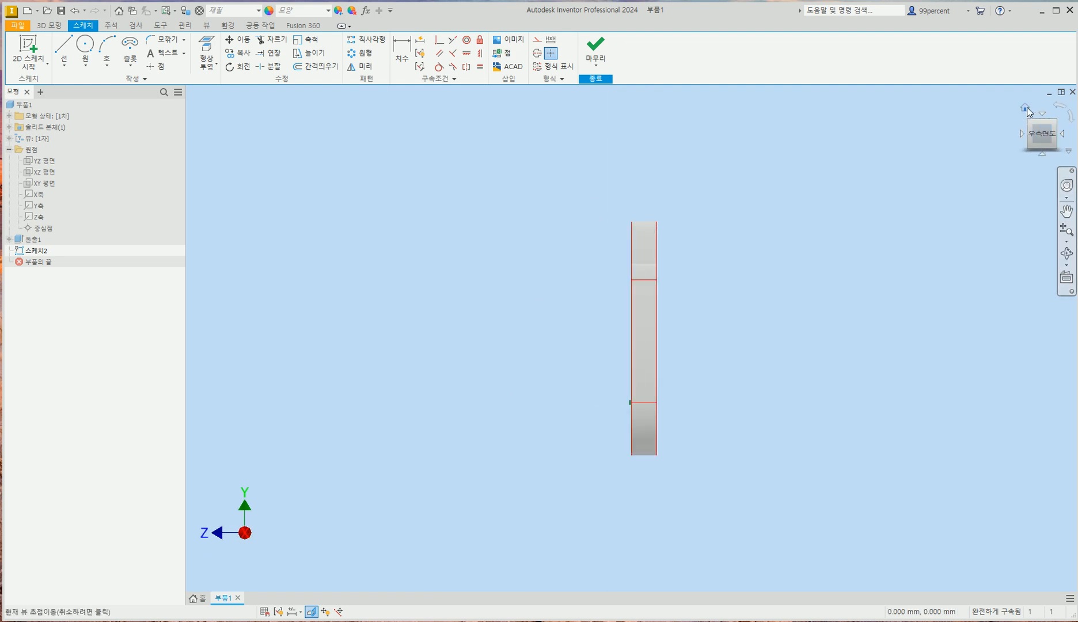
{"action": "left_click", "coordinate": [1027, 108]}
{"action": "left_click", "coordinate": [1031, 144]}
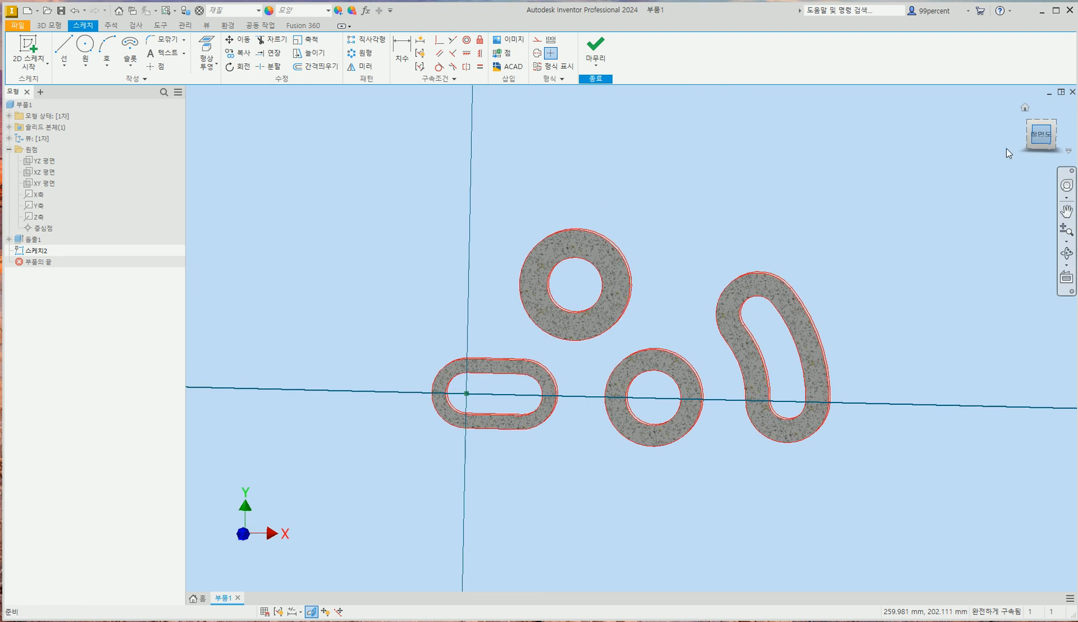
{"action": "left_click", "coordinate": [218, 67]}
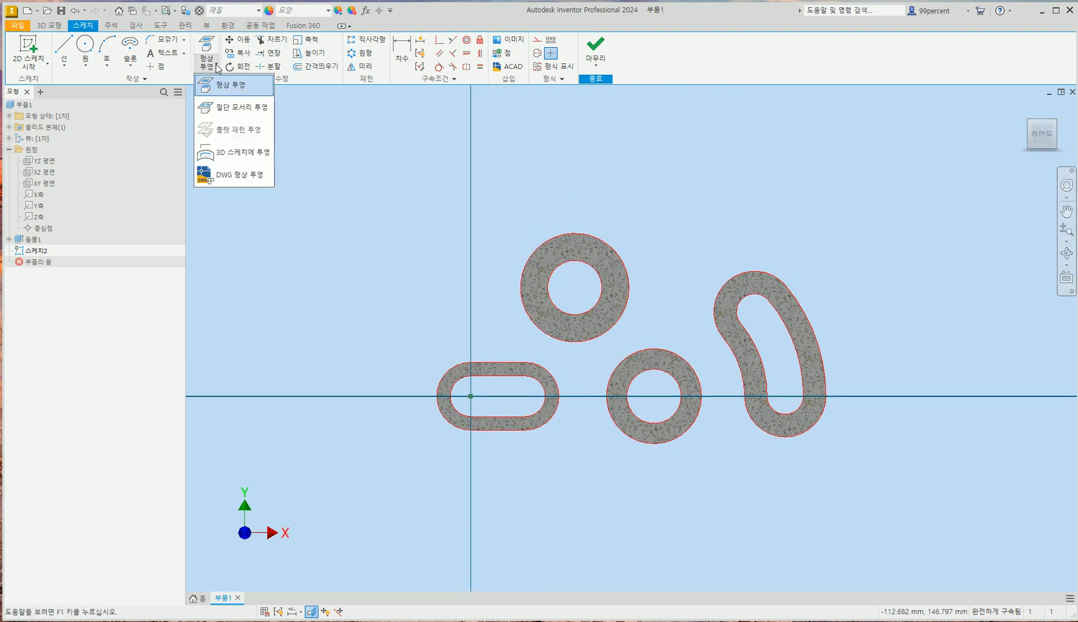
{"action": "left_click", "coordinate": [255, 110]}
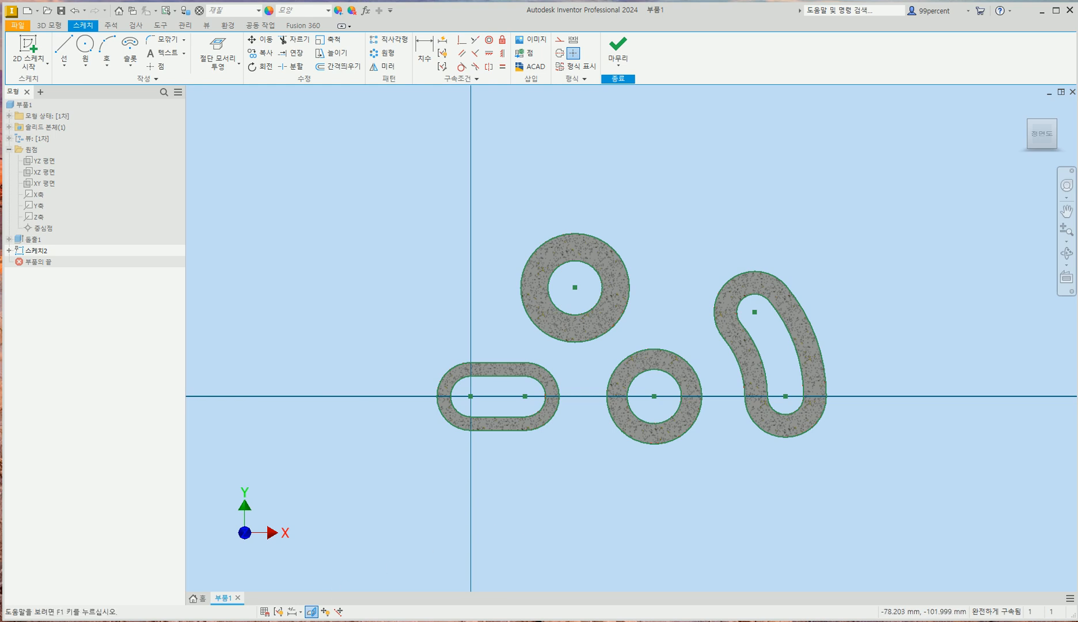
Following the drawing's R18 arc, sketch a 36 mm diameter circle above the straight slot, beside the 48 mm ring
{"action": "left_click", "coordinate": [318, 573]}
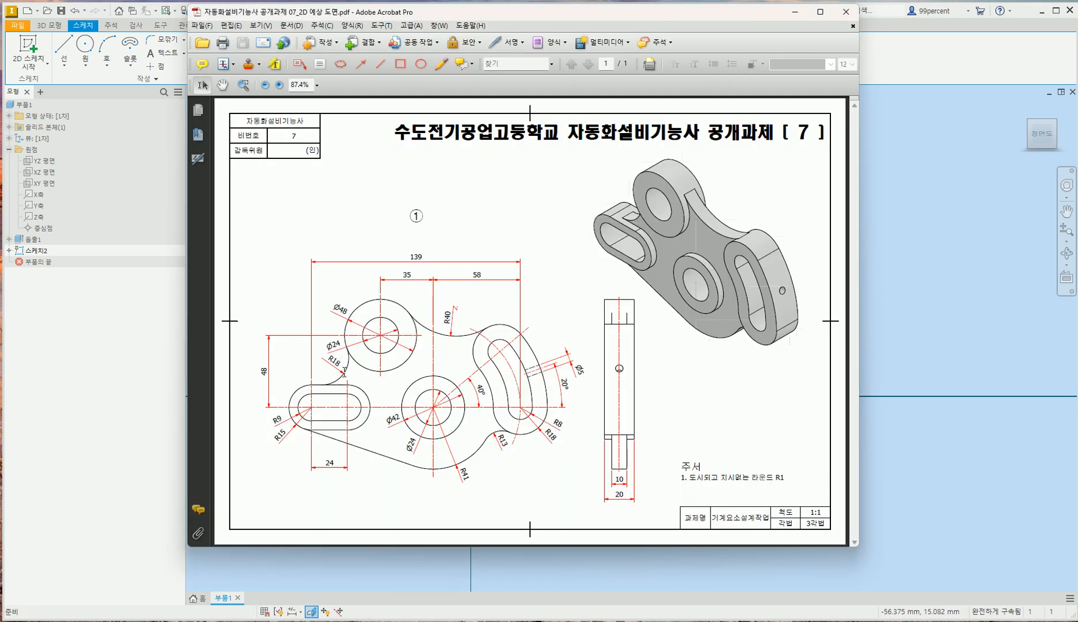
{"action": "left_click", "coordinate": [926, 337]}
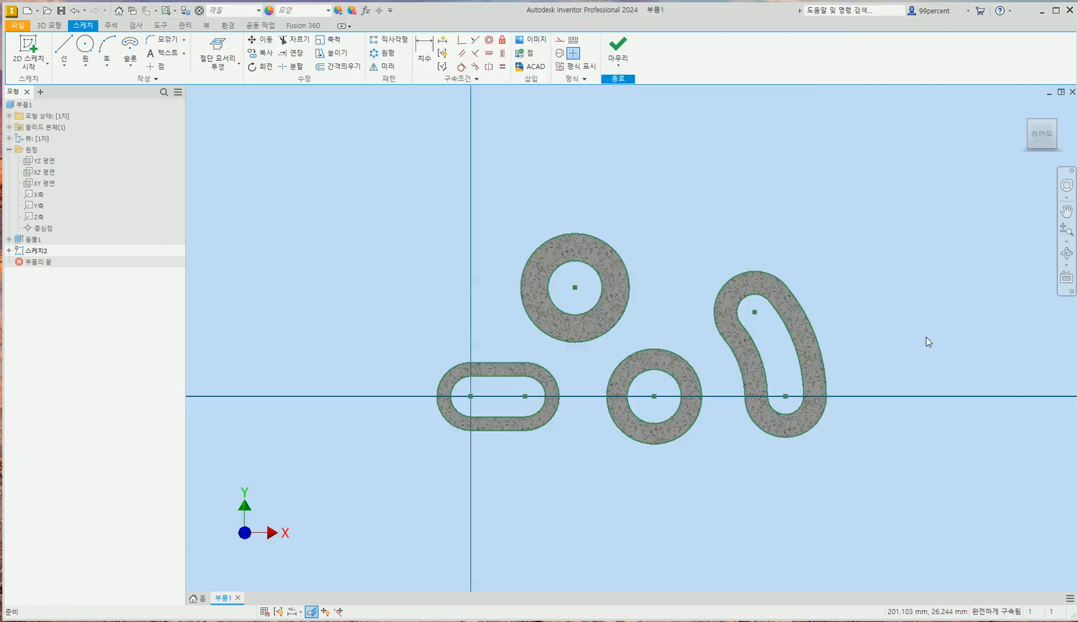
{"action": "left_click", "coordinate": [82, 45]}
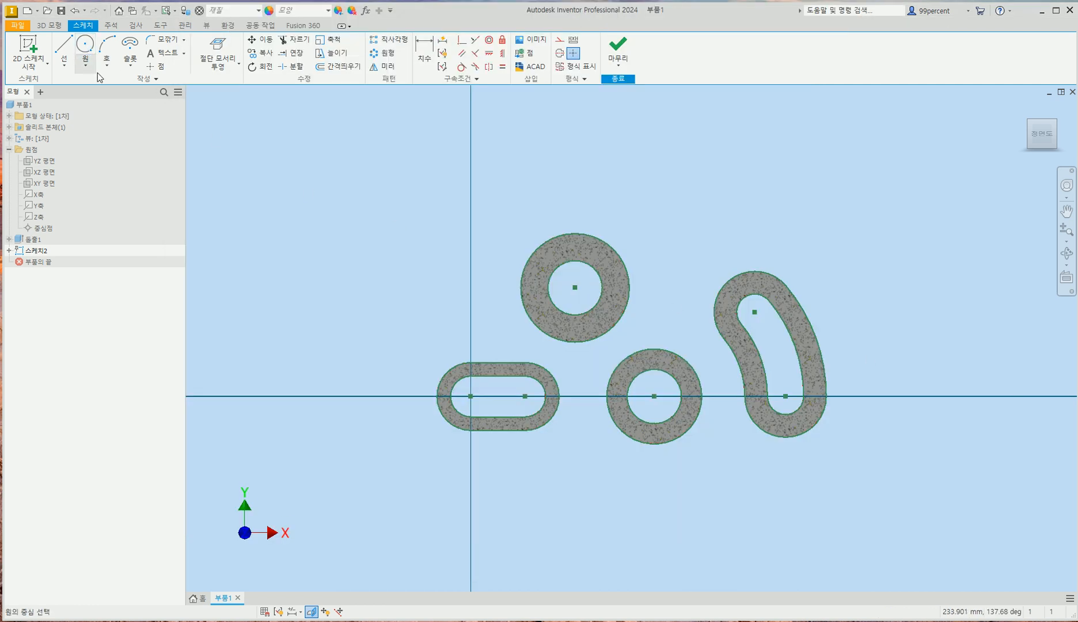
{"action": "left_click", "coordinate": [423, 281]}
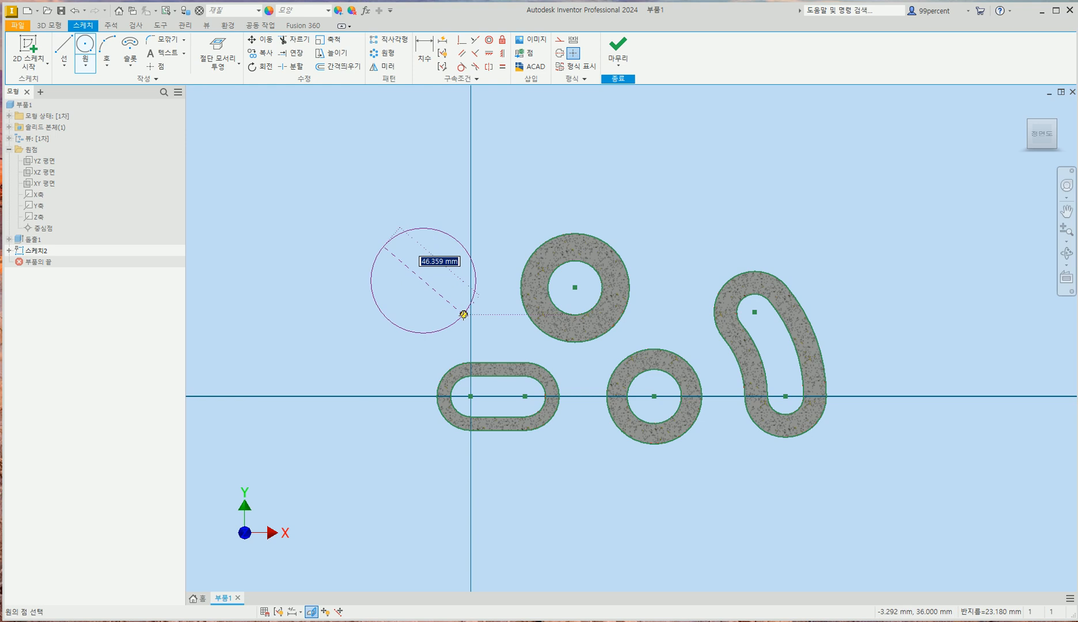
{"action": "type", "text": "36"}
{"action": "key", "text": "Return"}
{"action": "key", "text": "Escape"}
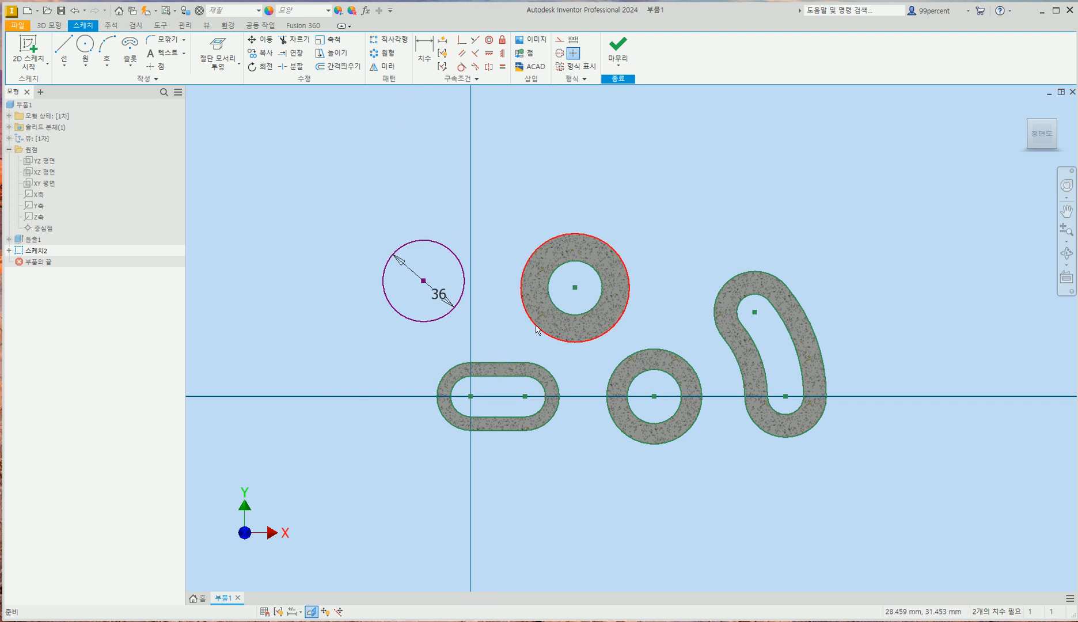
Constrain the 36 mm circle tangent to the straight slot's upper outer edge and to the 48 mm ring's outer circle
{"action": "left_click", "coordinate": [462, 68]}
{"action": "left_click", "coordinate": [435, 322]}
{"action": "left_click", "coordinate": [503, 364]}
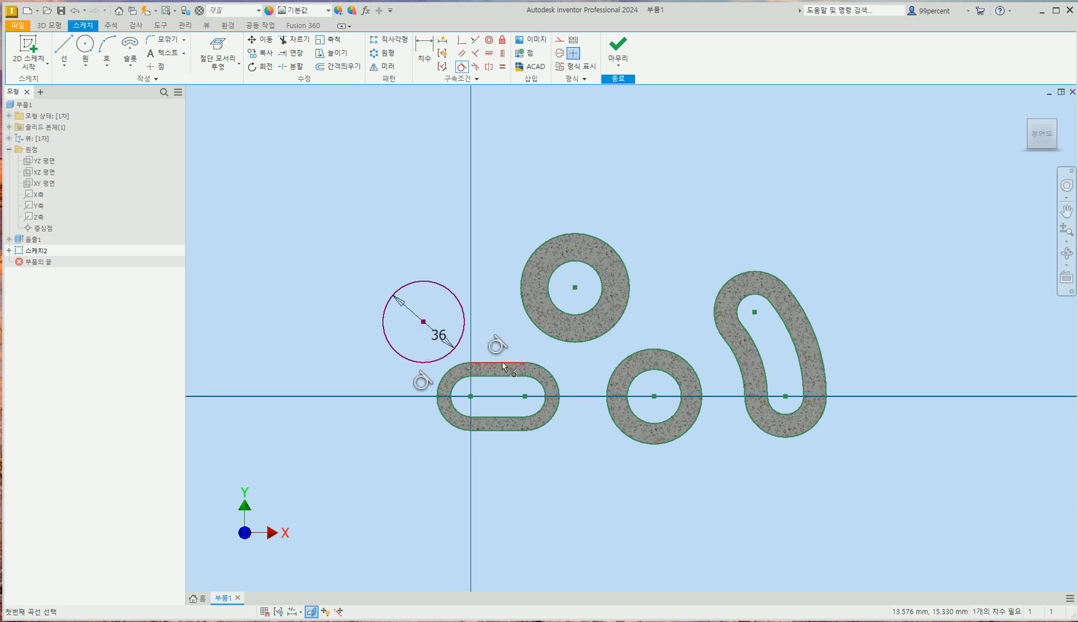
{"action": "left_click", "coordinate": [536, 332]}
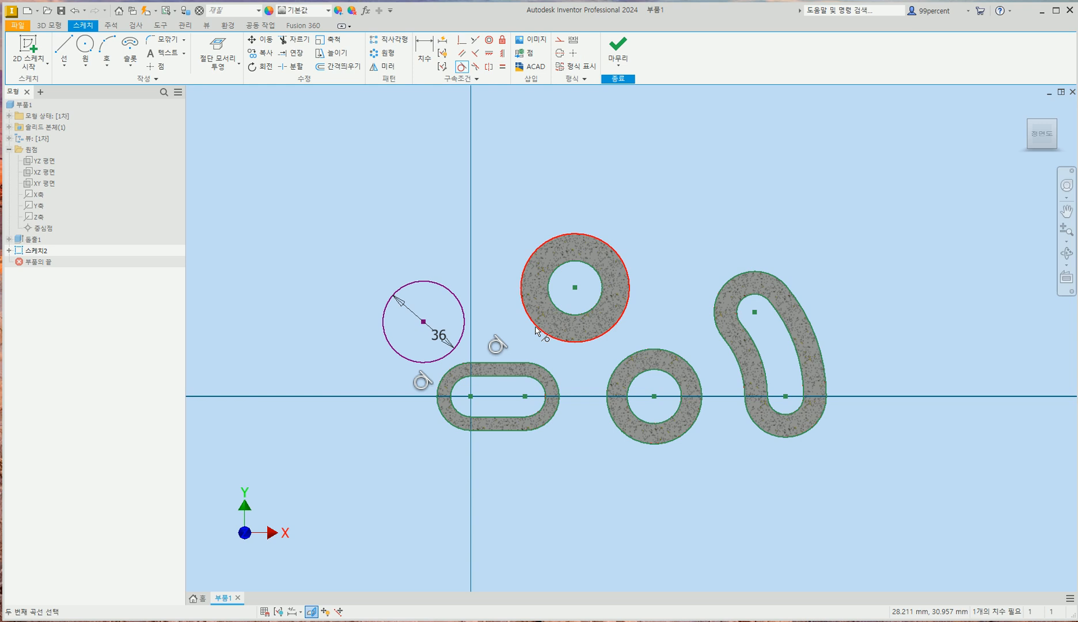
{"action": "left_click", "coordinate": [461, 311]}
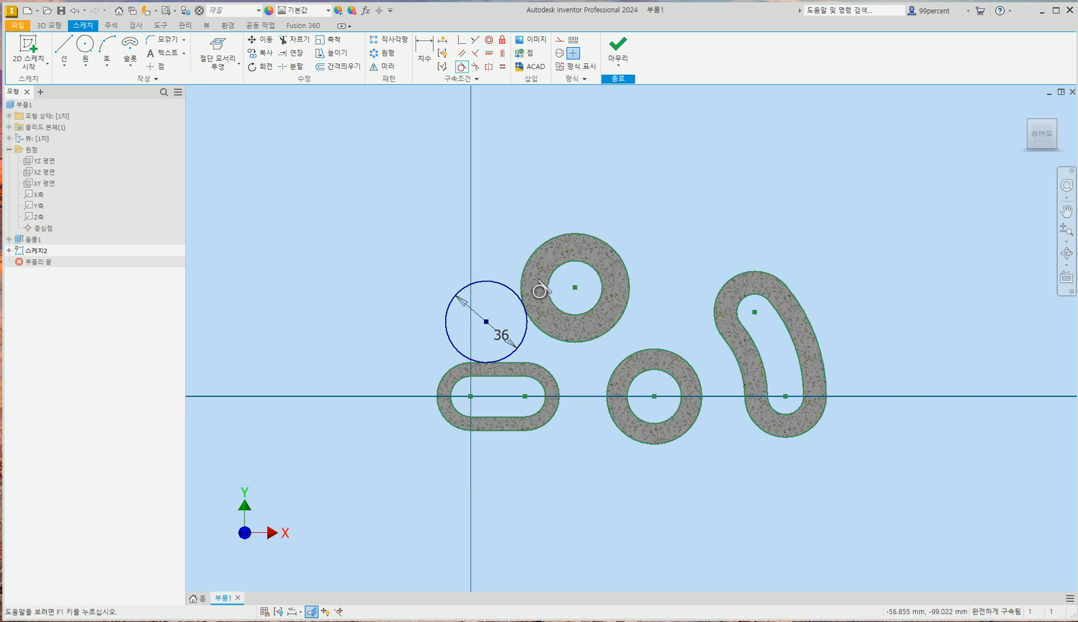
Following the drawing's R40 arc, sketch an 80 mm diameter circle above the gap between the 48 mm ring and the arc slot
{"action": "key", "text": "alt+Tab"}
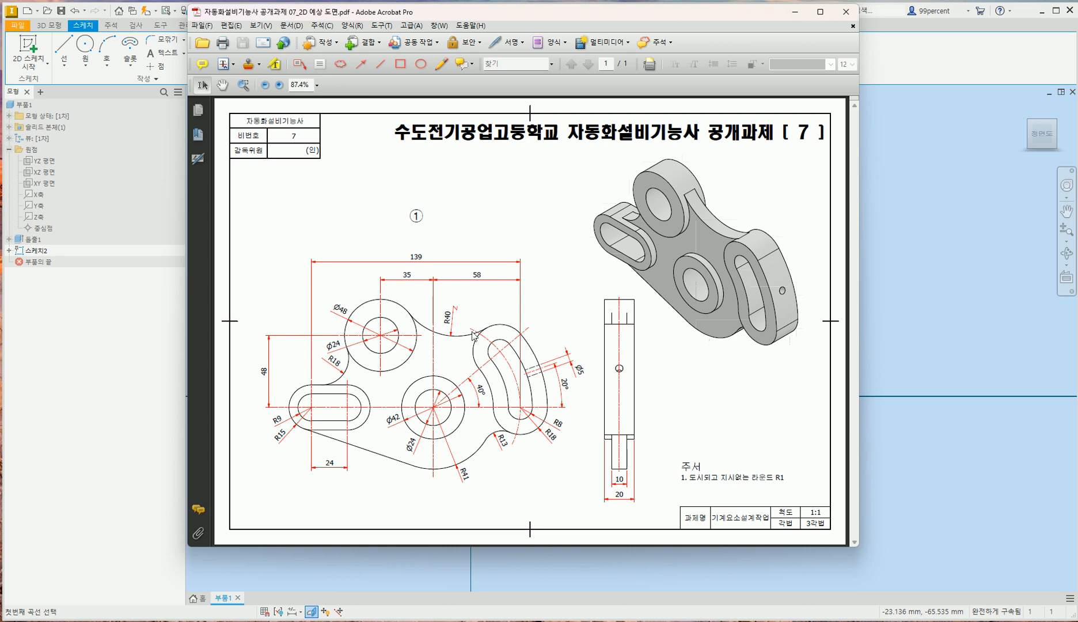
{"action": "key", "text": "alt+Tab"}
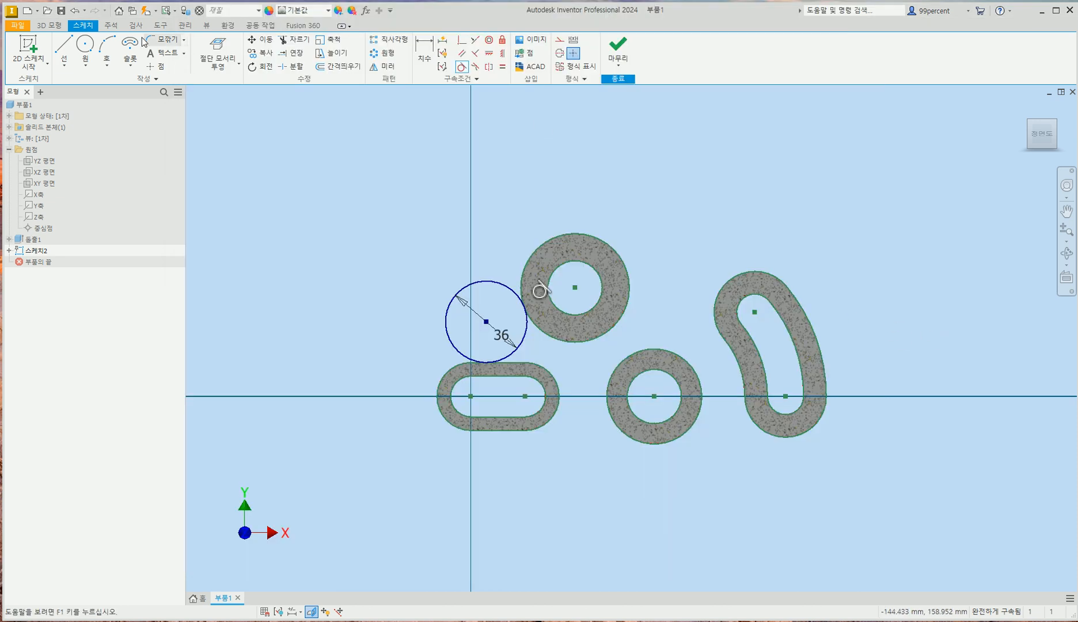
{"action": "left_click", "coordinate": [88, 45]}
{"action": "left_click", "coordinate": [691, 145]}
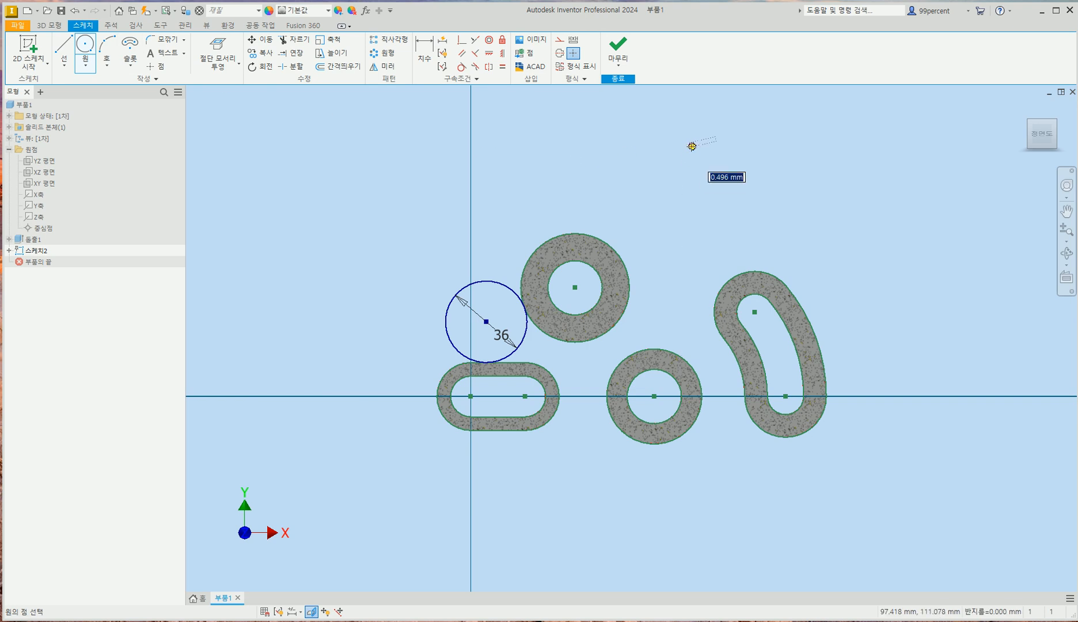
{"action": "type", "text": "80"}
{"action": "key", "text": "Return"}
{"action": "key", "text": "Escape"}
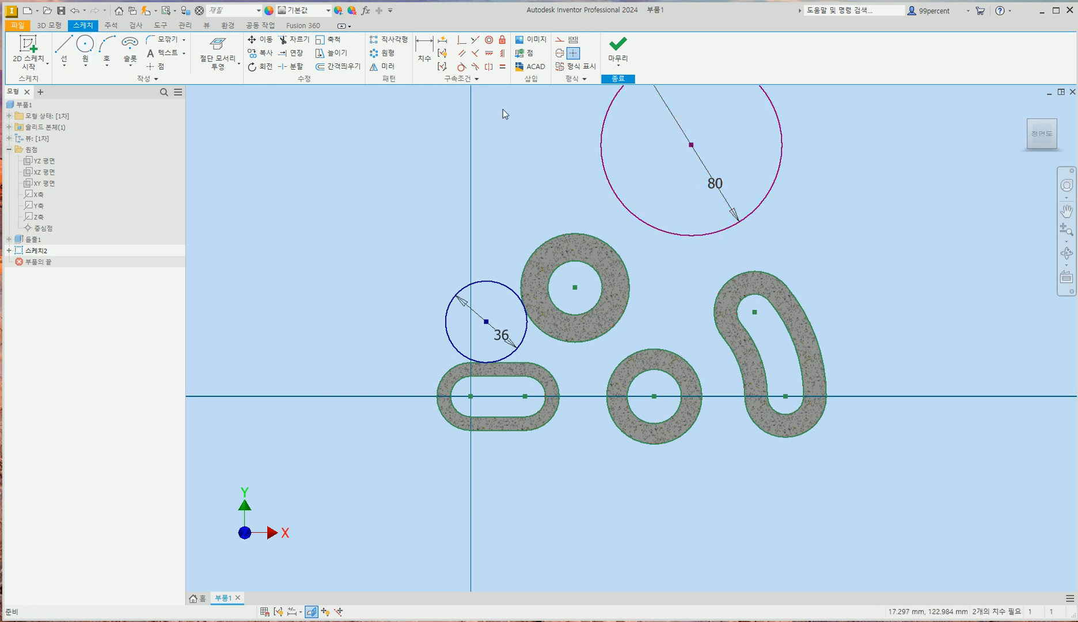
Constrain the 80 mm circle tangent to the 48 mm ring's outer circle and the arc slot's upper outer end
{"action": "left_click", "coordinate": [461, 67]}
{"action": "left_click", "coordinate": [625, 265]}
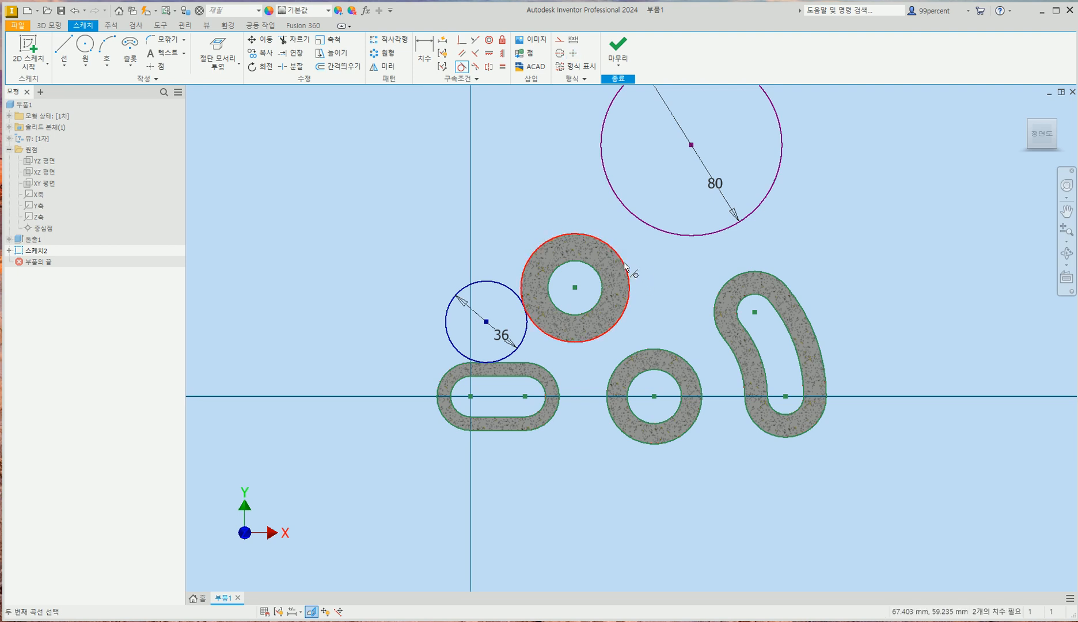
{"action": "left_click", "coordinate": [641, 223]}
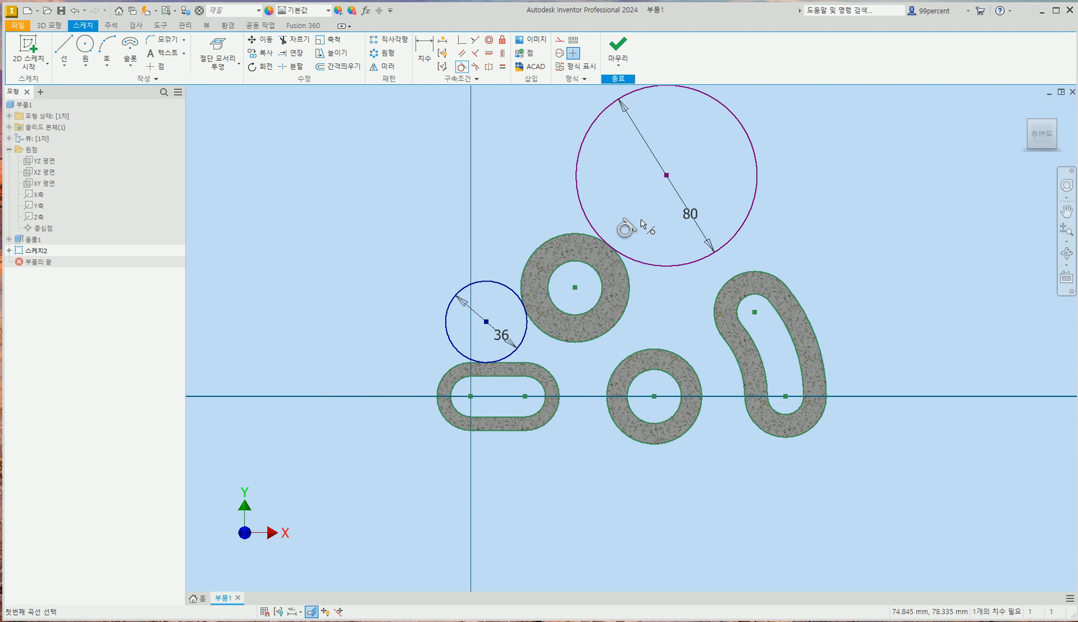
{"action": "left_click", "coordinate": [727, 292]}
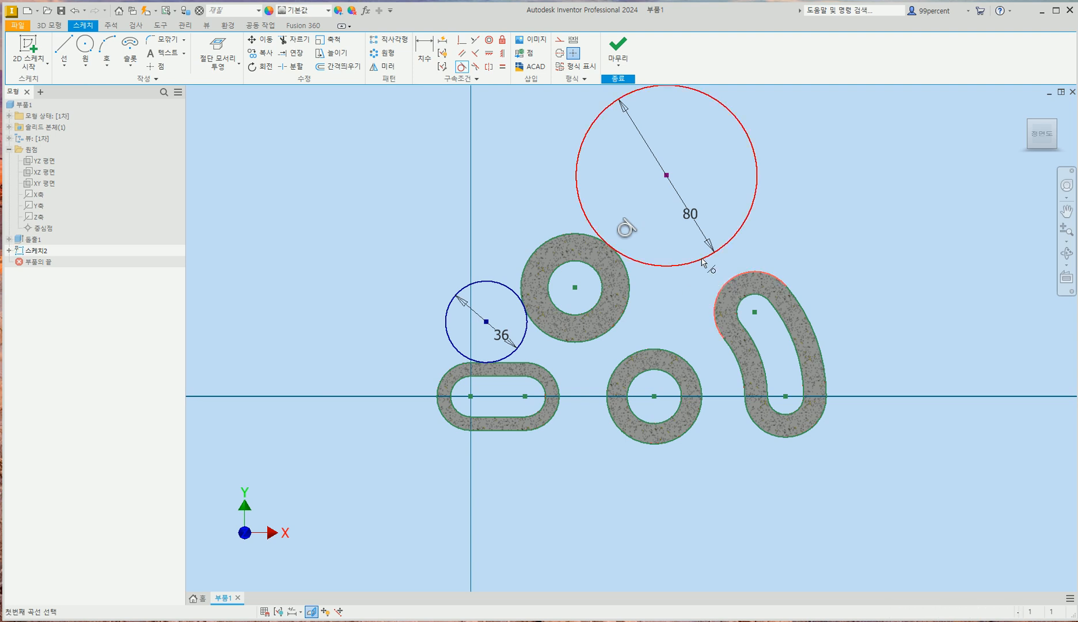
{"action": "left_click", "coordinate": [708, 260]}
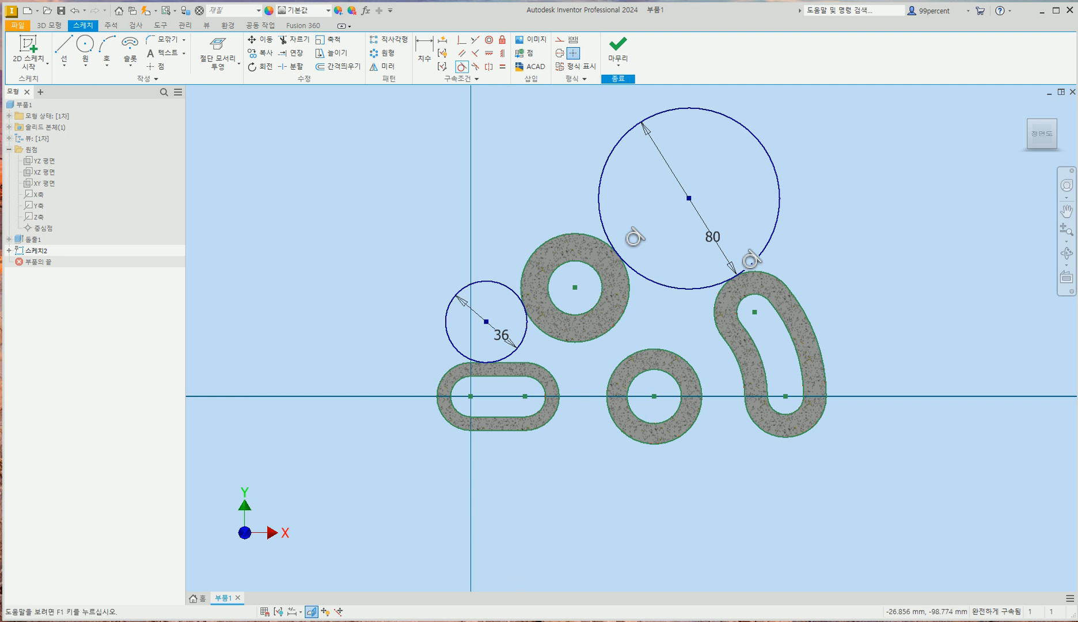
Following the drawing's R41 arc, sketch an 82 mm diameter circle concentric with the 42 mm ring
{"action": "left_click", "coordinate": [455, 621]}
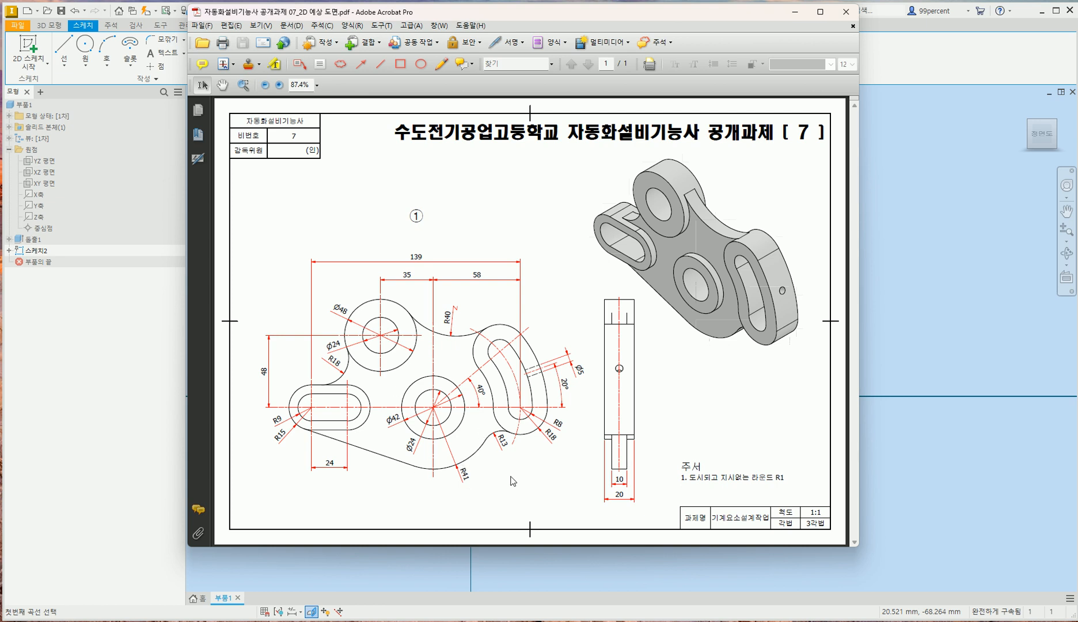
{"action": "left_click", "coordinate": [940, 499]}
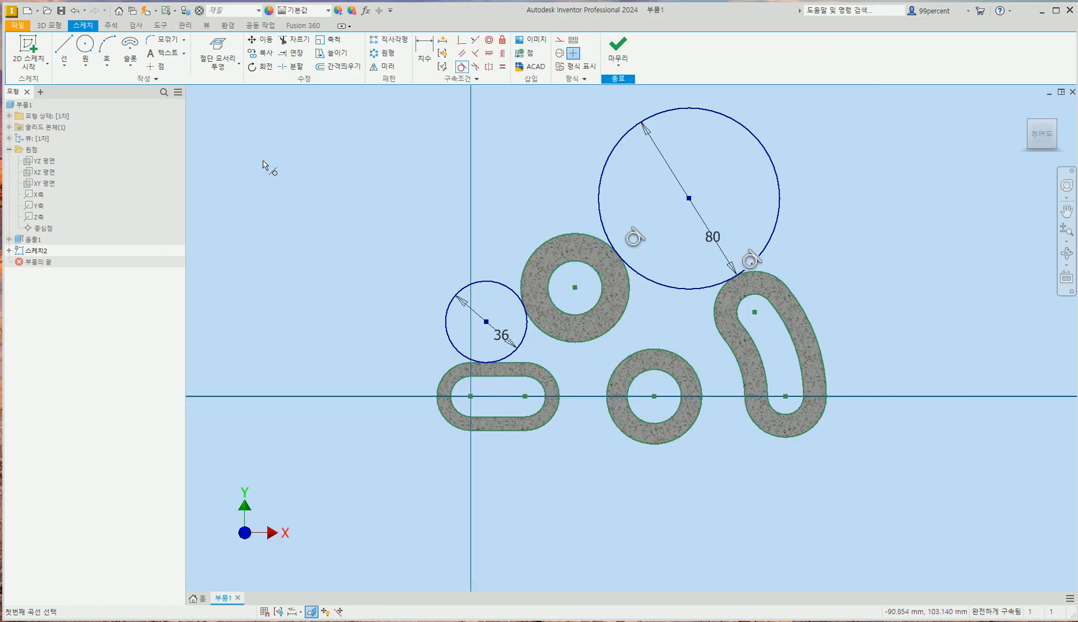
{"action": "left_click", "coordinate": [87, 45]}
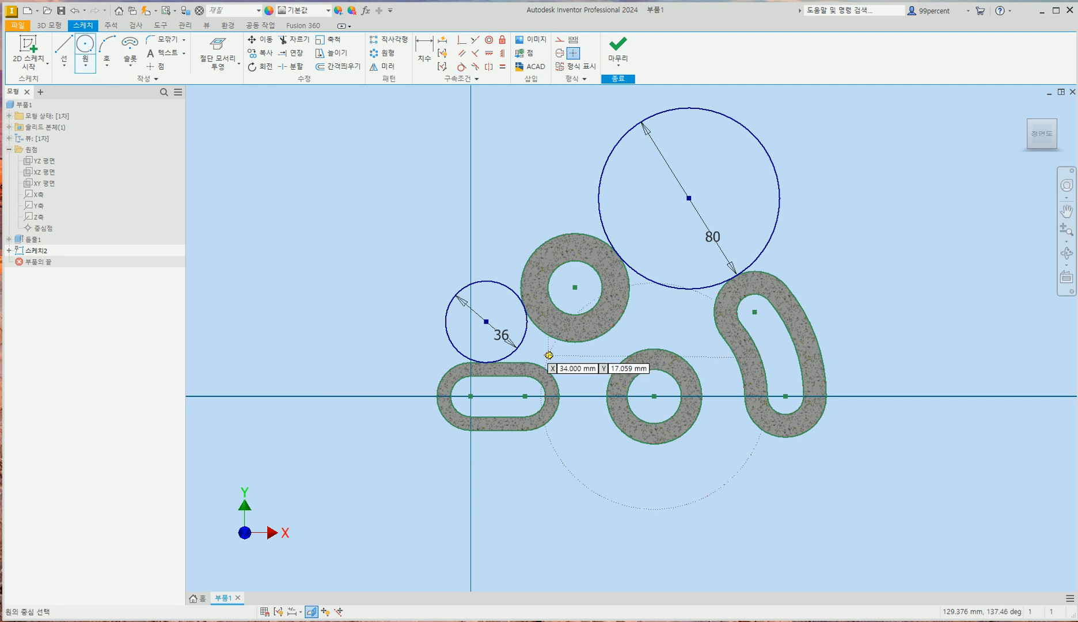
{"action": "left_click", "coordinate": [654, 397]}
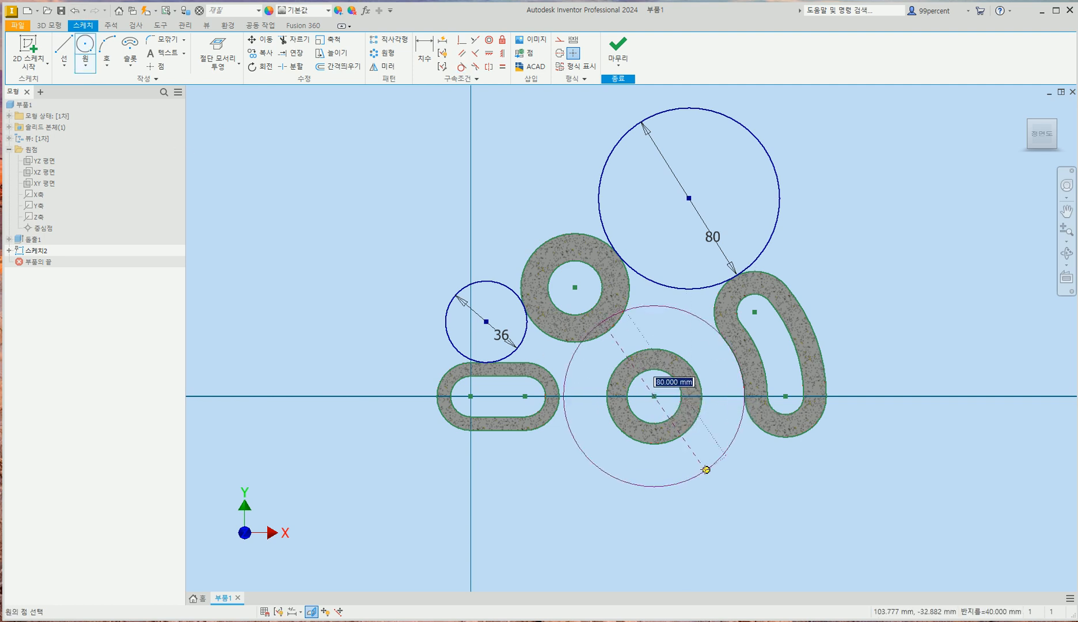
{"action": "left_click", "coordinate": [702, 467]}
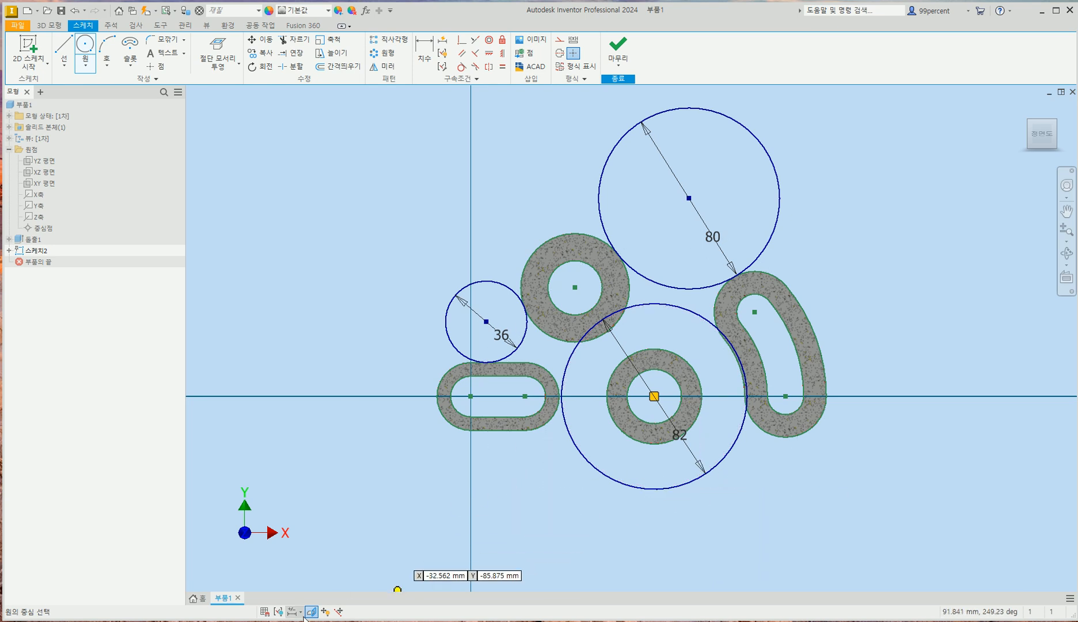
Check the drawing's lower edge and sketch a line sloping down from beside the straight slot to below the 82 mm circle
{"action": "key", "text": "alt+Tab"}
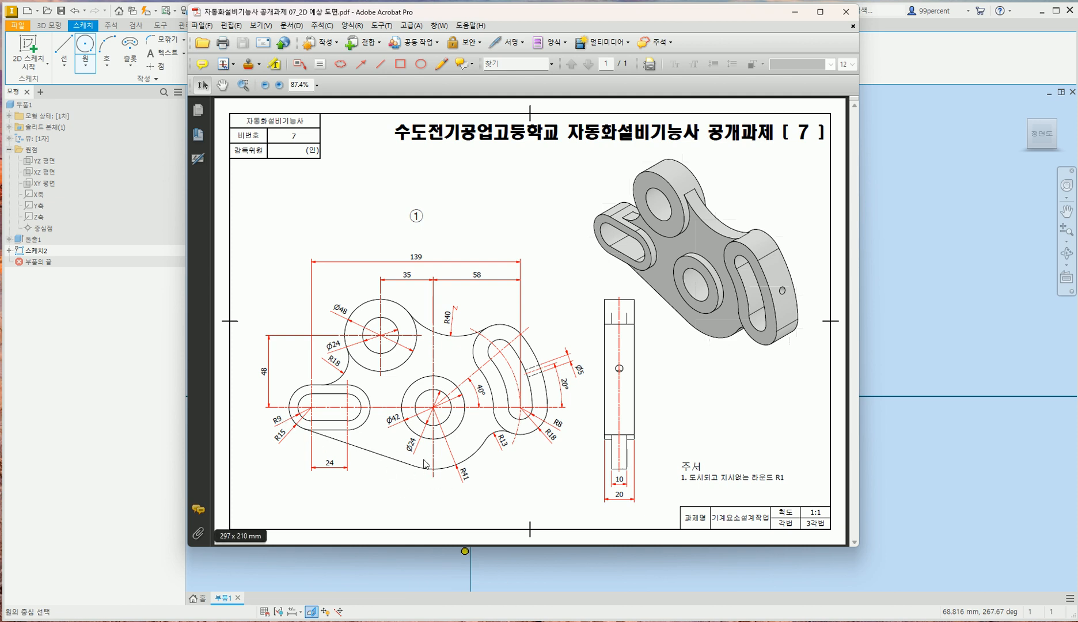
{"action": "key", "text": "alt+Tab"}
{"action": "key", "text": "Escape"}
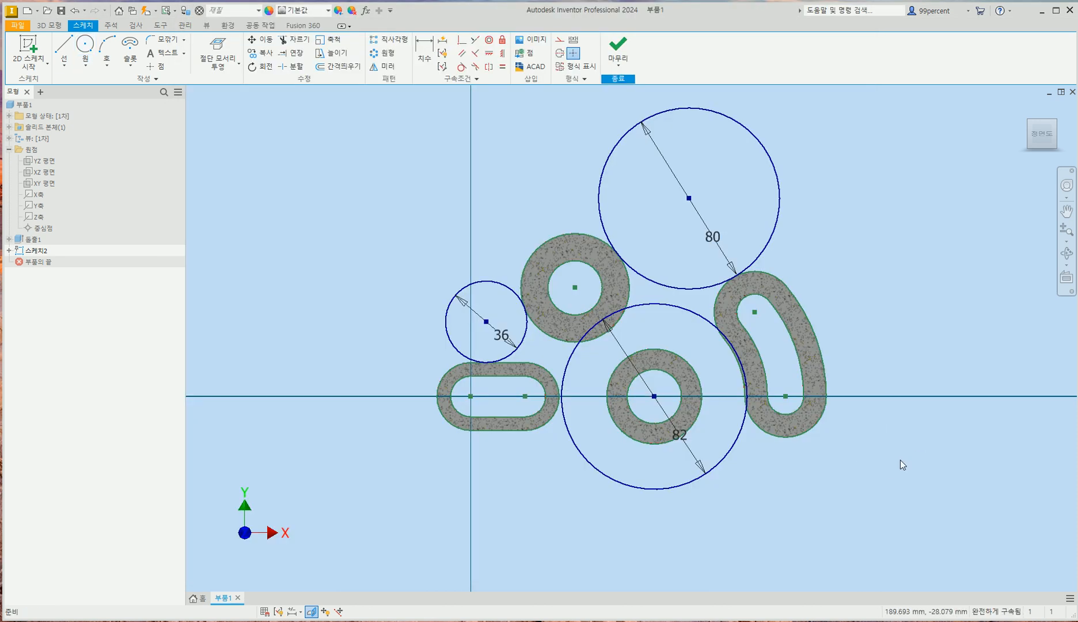
{"action": "left_click", "coordinate": [62, 49]}
{"action": "left_click", "coordinate": [367, 407]}
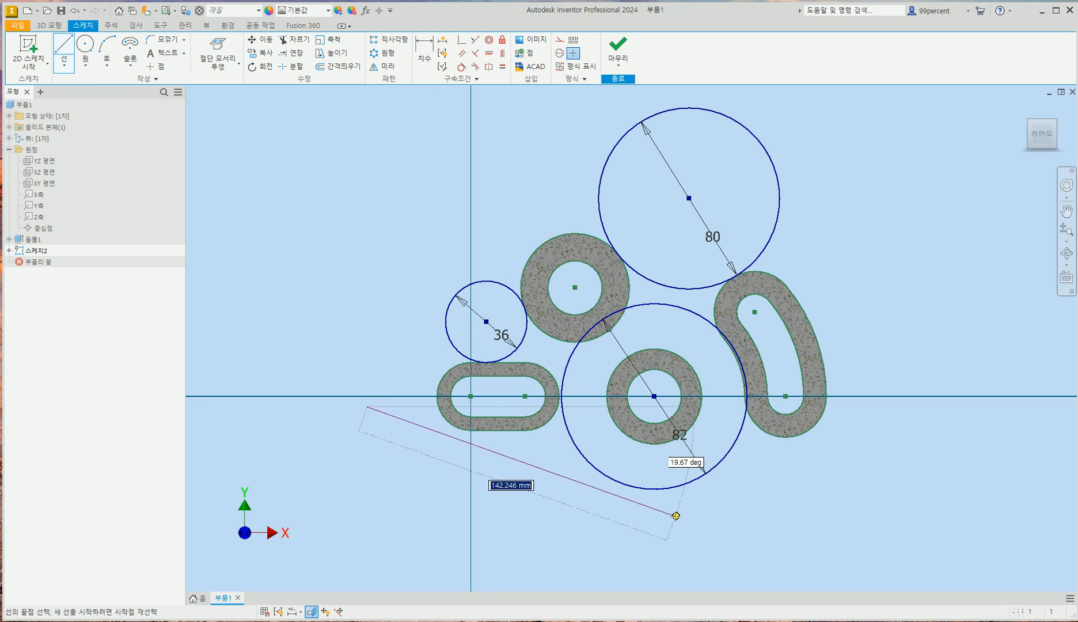
{"action": "left_click", "coordinate": [728, 526]}
{"action": "key", "text": "Escape"}
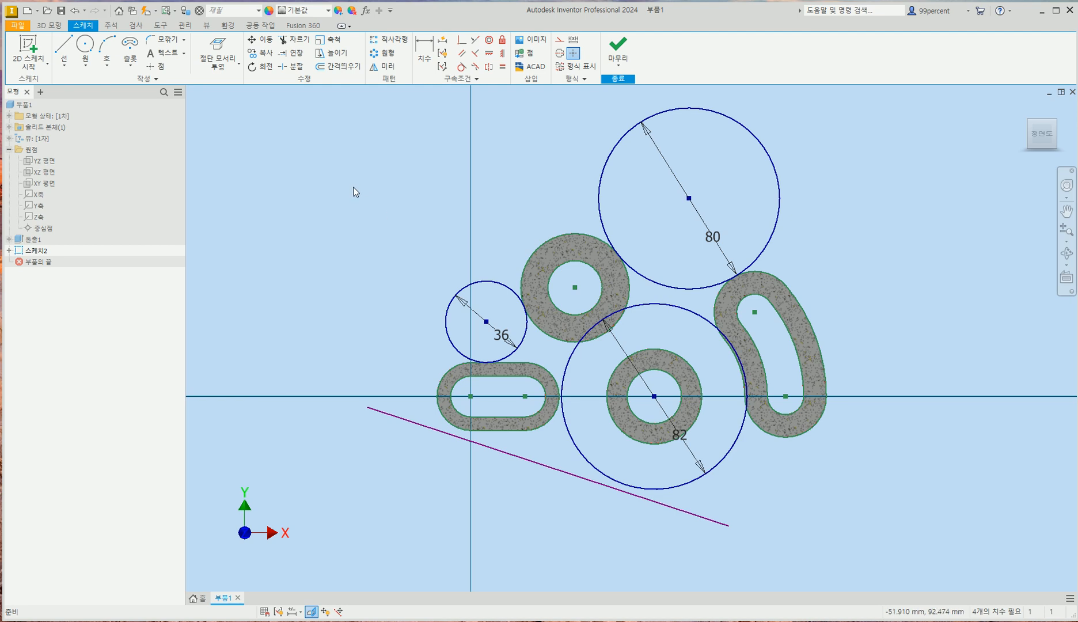
Constrain the sloping line tangent to the 82 mm circle and to the straight slot's outer end arc
{"action": "left_click", "coordinate": [462, 67]}
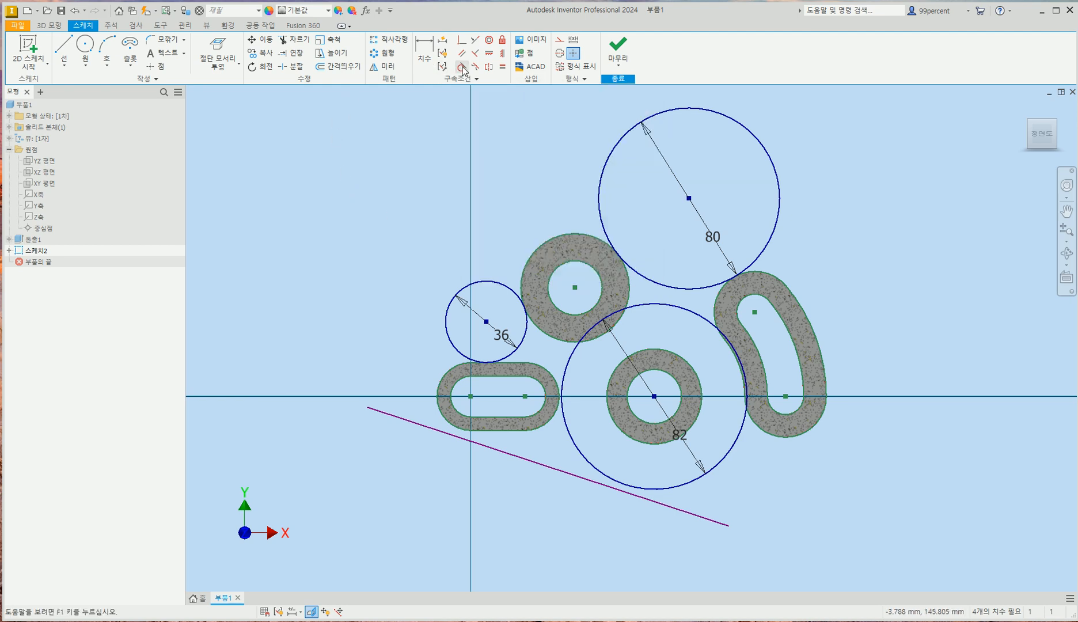
{"action": "left_click", "coordinate": [624, 486]}
{"action": "left_click", "coordinate": [624, 486]}
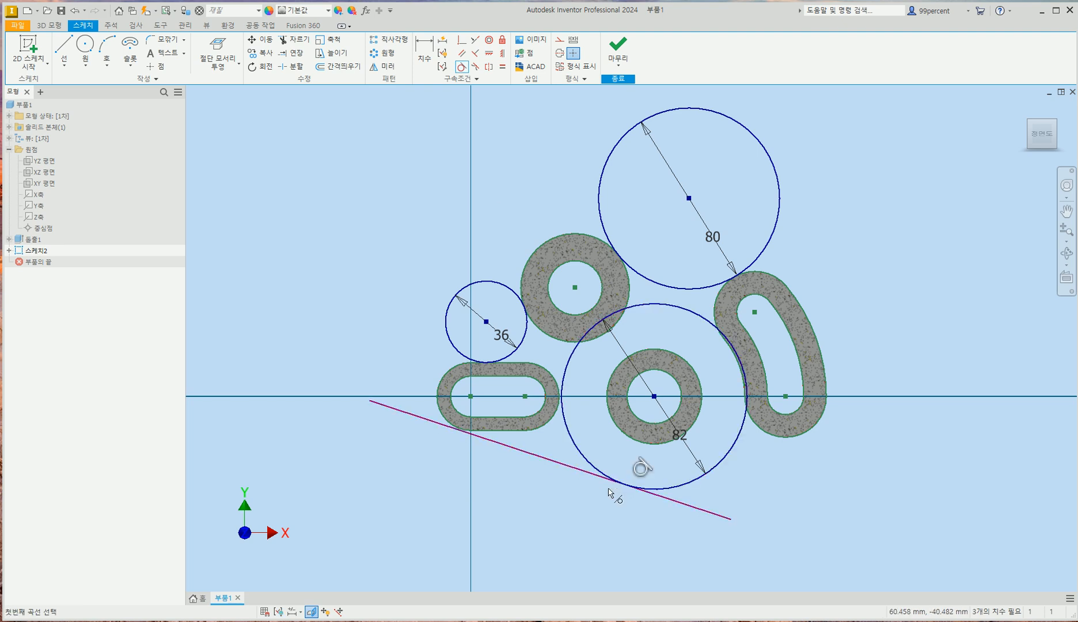
{"action": "scroll", "coordinate": [453, 432], "scroll_direction": "up", "scroll_amount": 3}
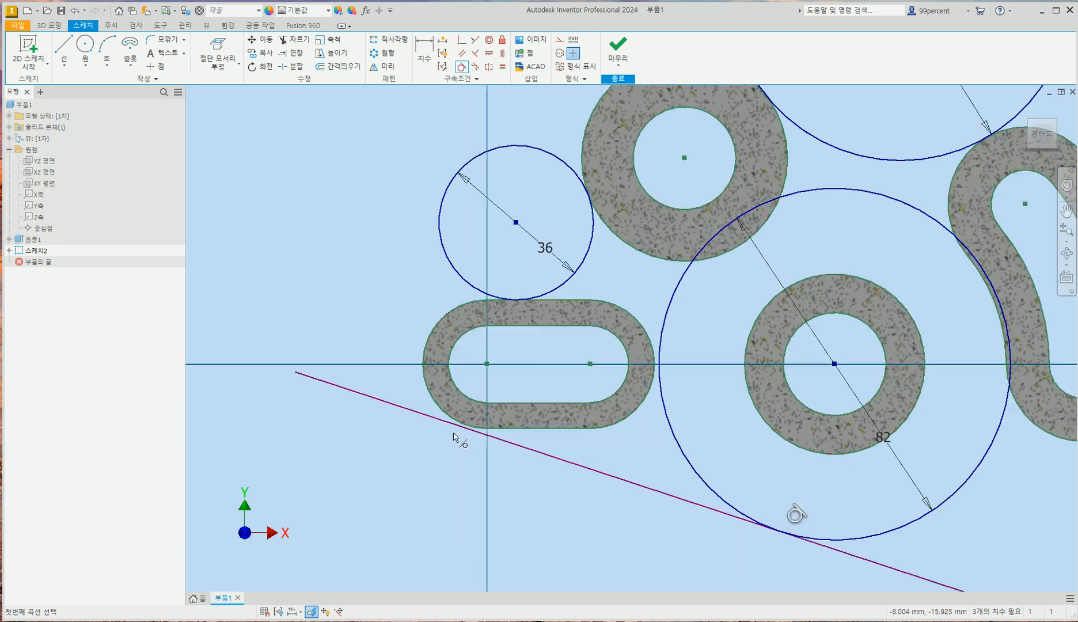
{"action": "left_click", "coordinate": [436, 399]}
{"action": "left_click", "coordinate": [431, 416]}
{"action": "scroll", "coordinate": [659, 469], "scroll_direction": "down", "scroll_amount": 3}
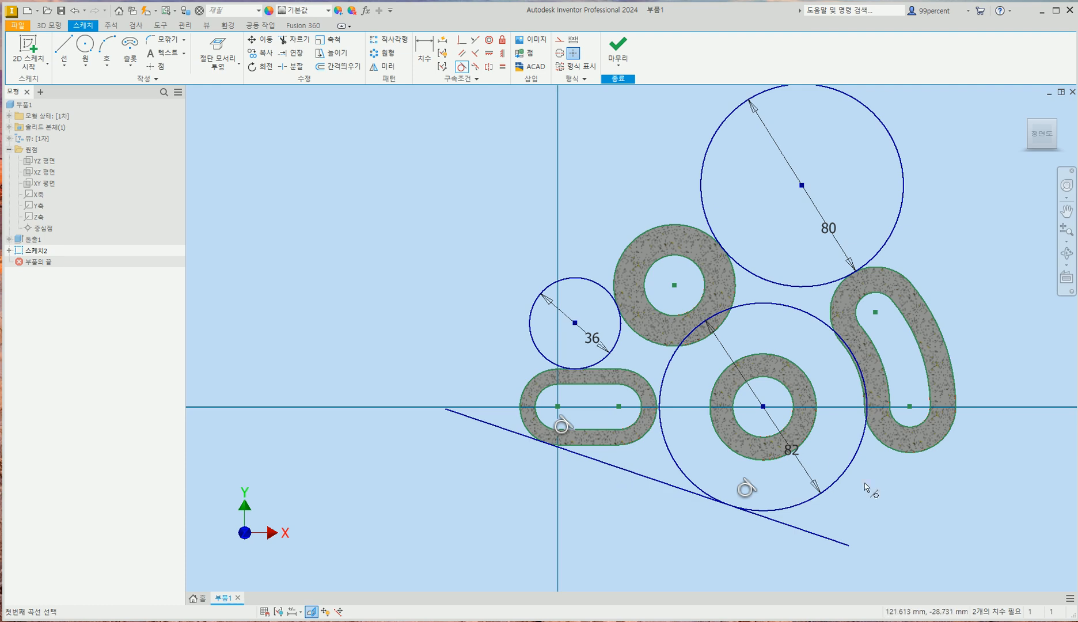
Following the drawing's R13 arc, sketch a 26 mm diameter circle below the arc slot, beside the 82 mm circle
{"action": "mouse_move", "coordinate": [317, 621]}
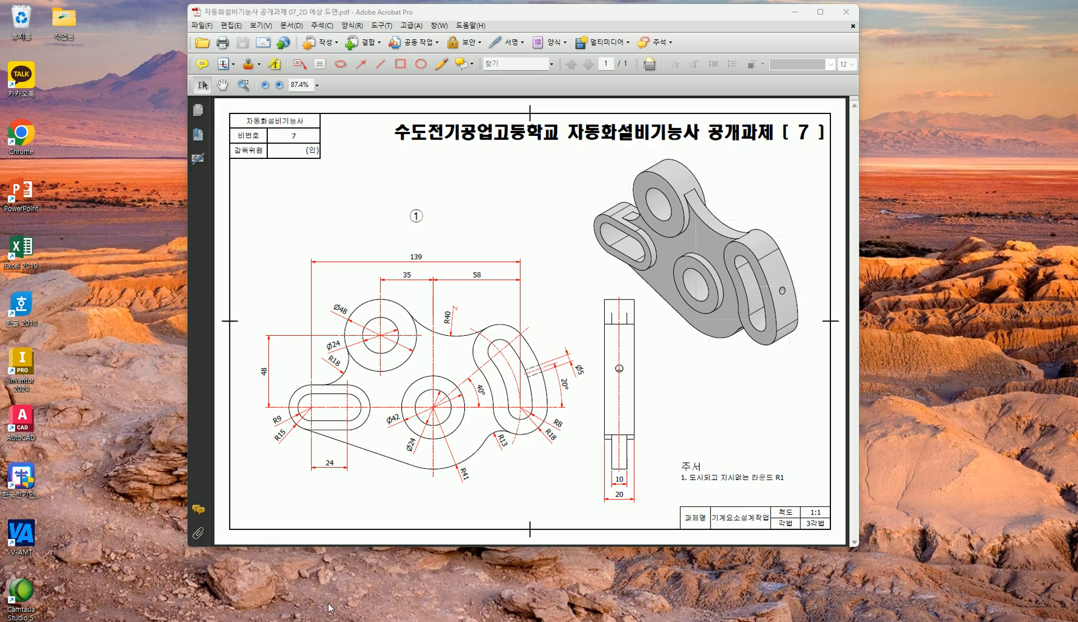
{"action": "left_click", "coordinate": [327, 605]}
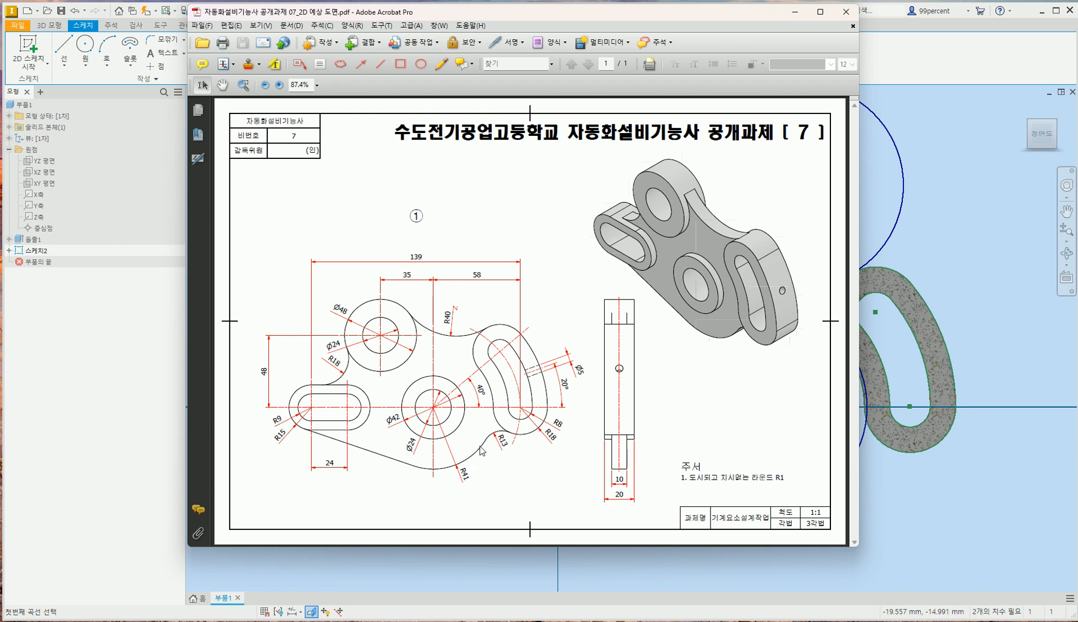
{"action": "left_click", "coordinate": [934, 505]}
{"action": "left_click", "coordinate": [85, 46]}
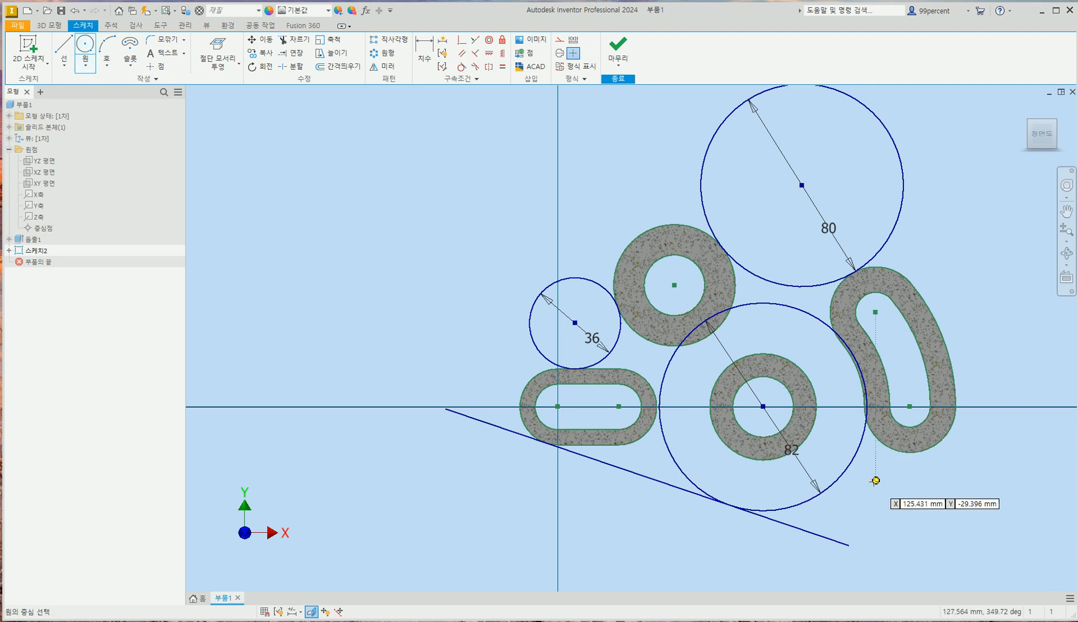
{"action": "left_click", "coordinate": [875, 494]}
{"action": "type", "text": "26"}
{"action": "key", "text": "Return"}
{"action": "key", "text": "Escape"}
Constrain the 26 mm circle tangent to the 82 mm circle and to the arc slot's lower outer end
{"action": "left_click", "coordinate": [462, 66]}
{"action": "left_click", "coordinate": [851, 462]}
{"action": "left_click", "coordinate": [863, 468]}
{"action": "left_click", "coordinate": [898, 469]}
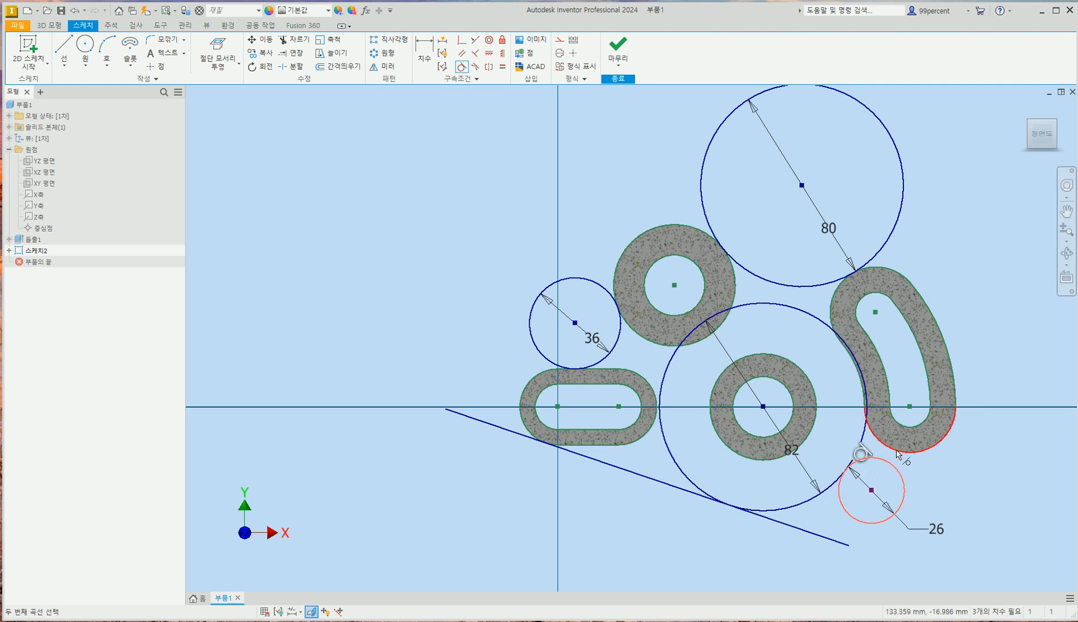
{"action": "left_click", "coordinate": [902, 453]}
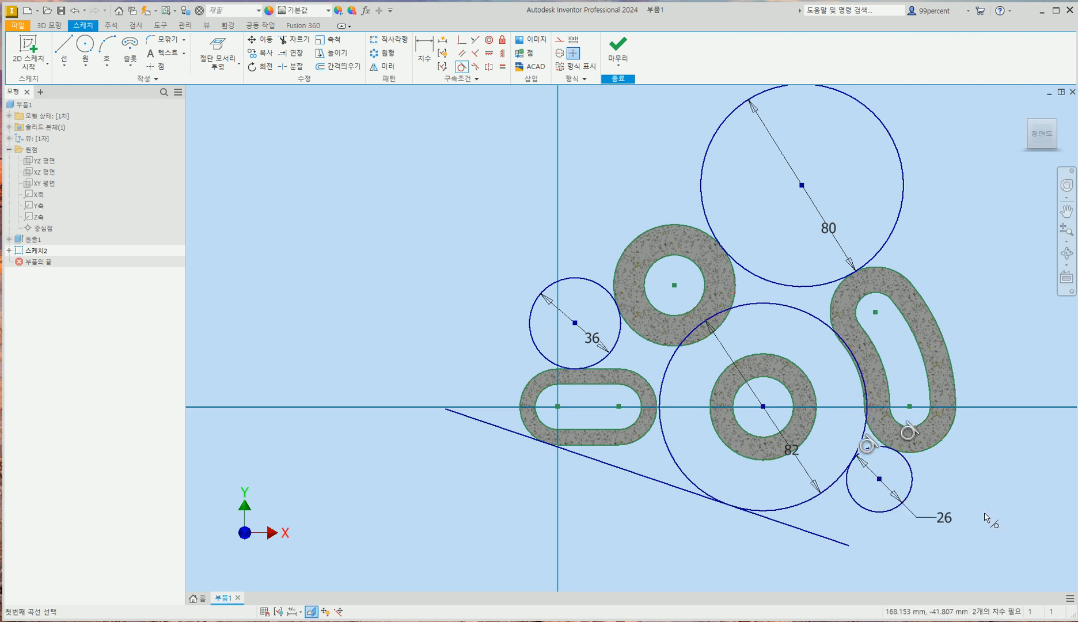
{"action": "key", "text": "Escape"}
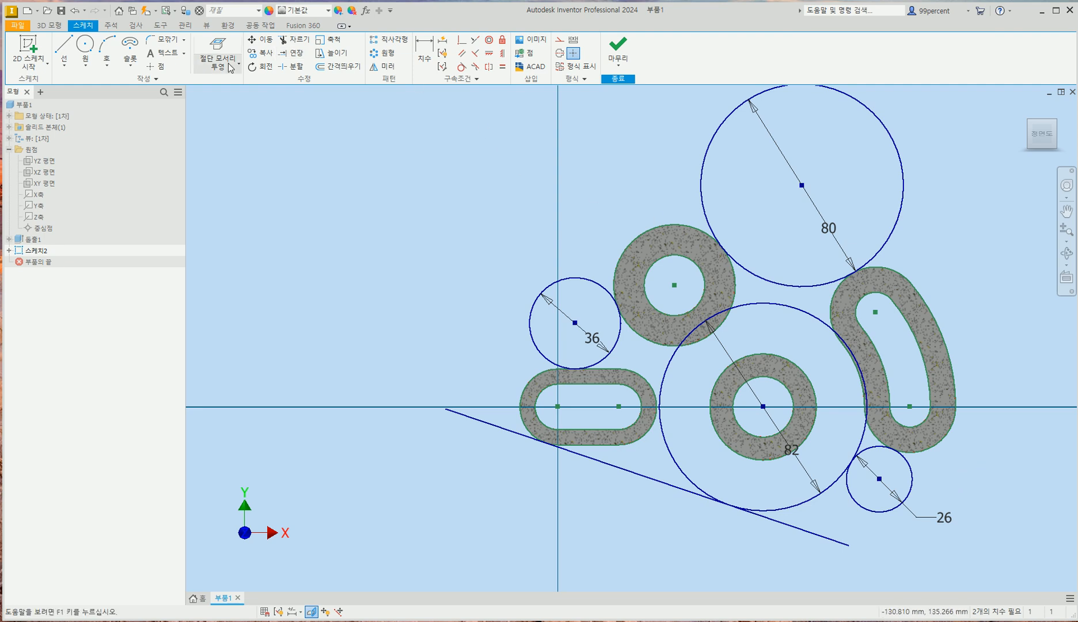
Trim the outer portions of the 80 mm and 36 mm circles and both overhanging ends of the sloping line
{"action": "left_click", "coordinate": [306, 43]}
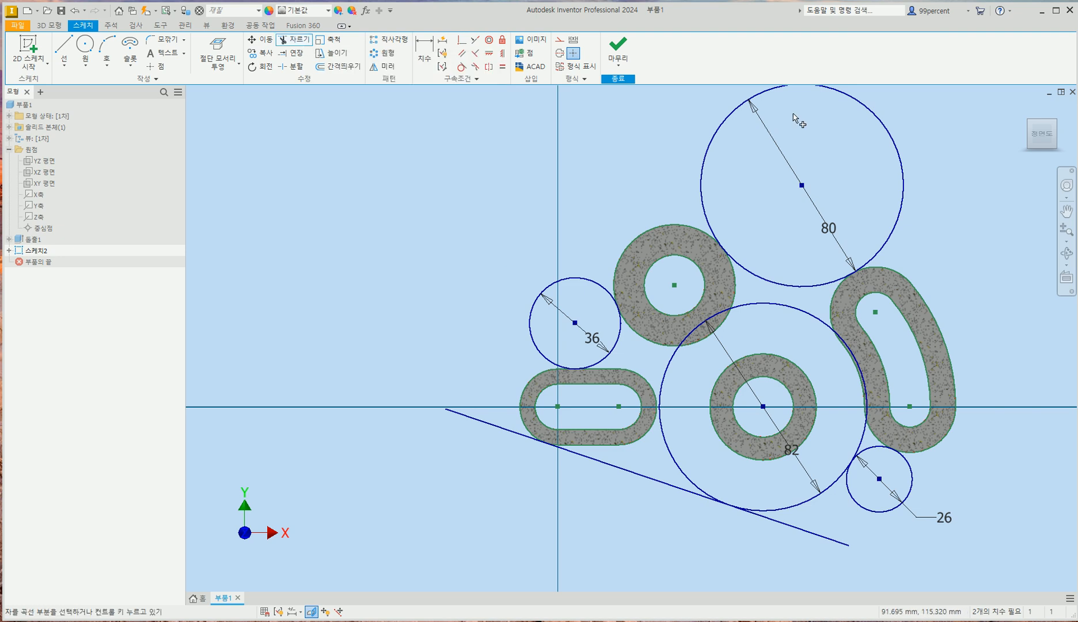
{"action": "left_click", "coordinate": [892, 130]}
{"action": "left_click", "coordinate": [582, 279]}
{"action": "left_click", "coordinate": [489, 423]}
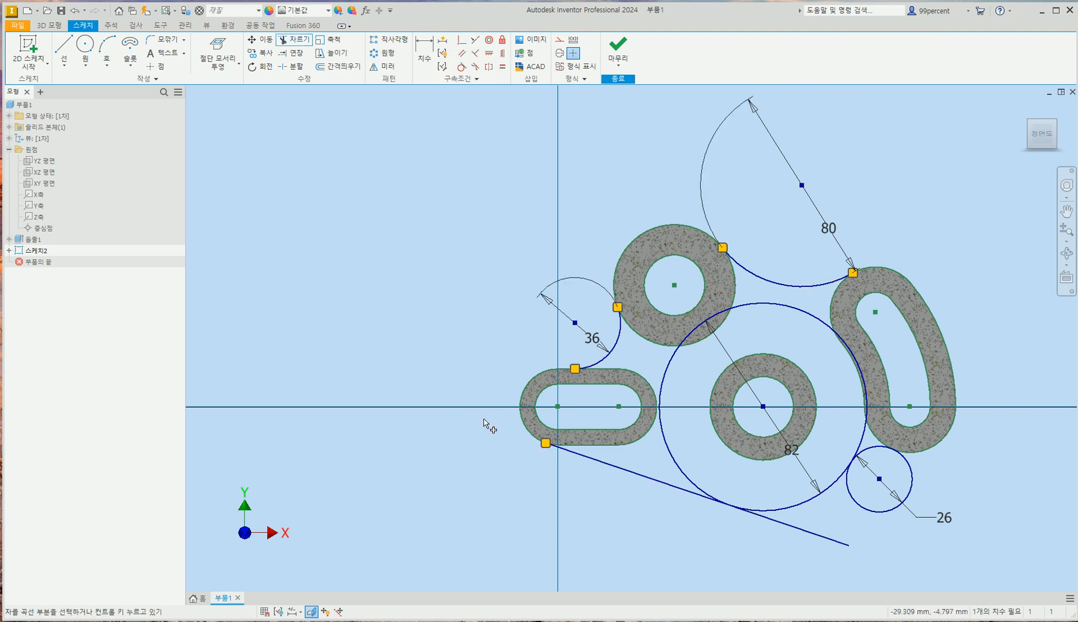
{"action": "left_click", "coordinate": [795, 531]}
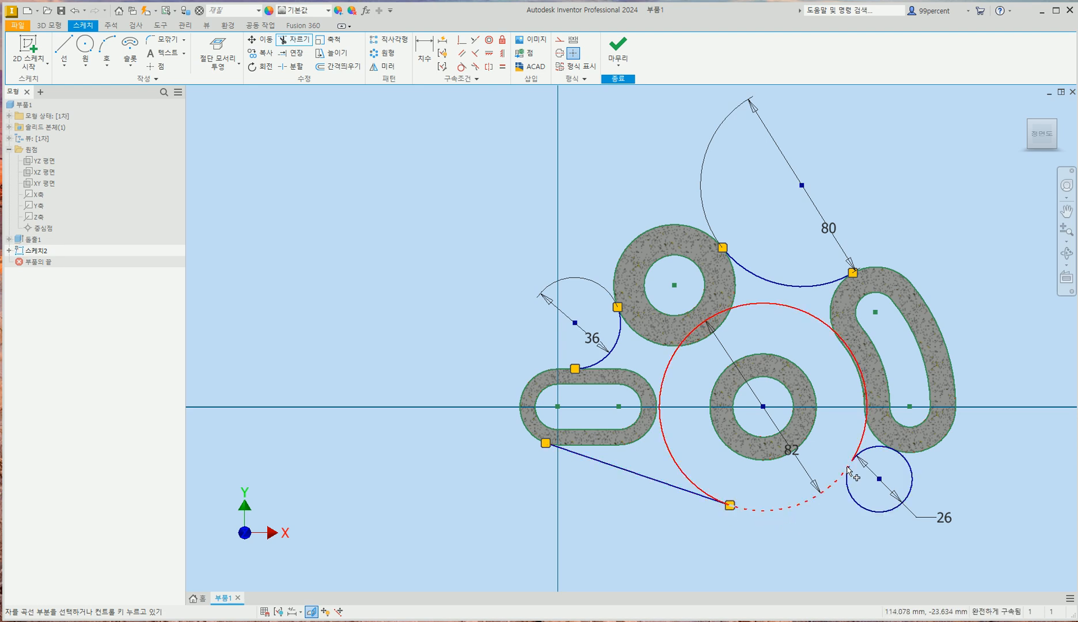
{"action": "left_click", "coordinate": [878, 453]}
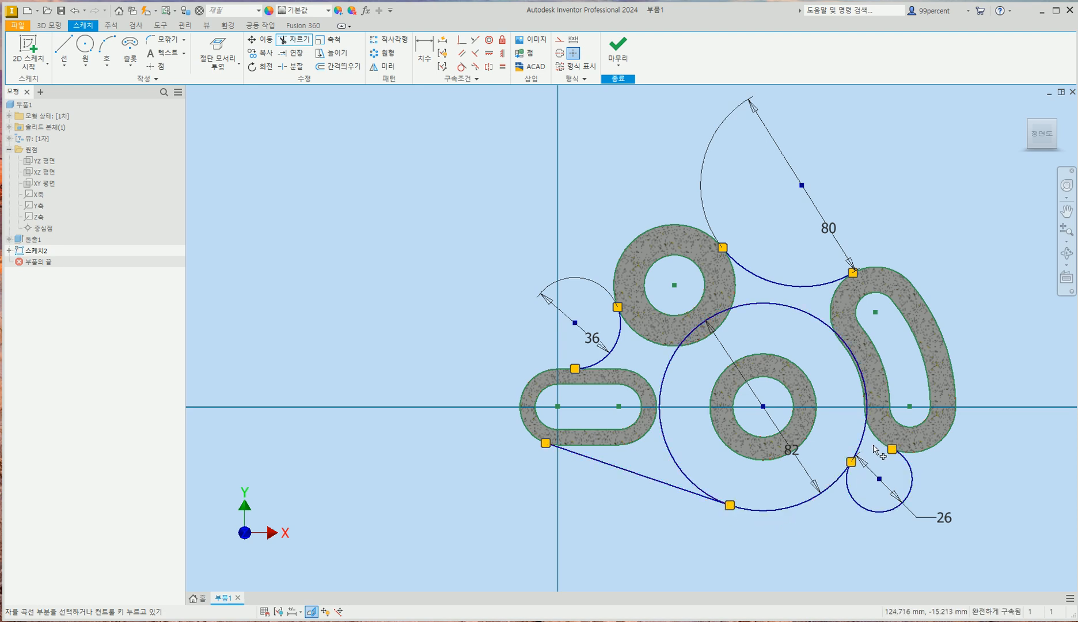
{"action": "key", "text": "z"}
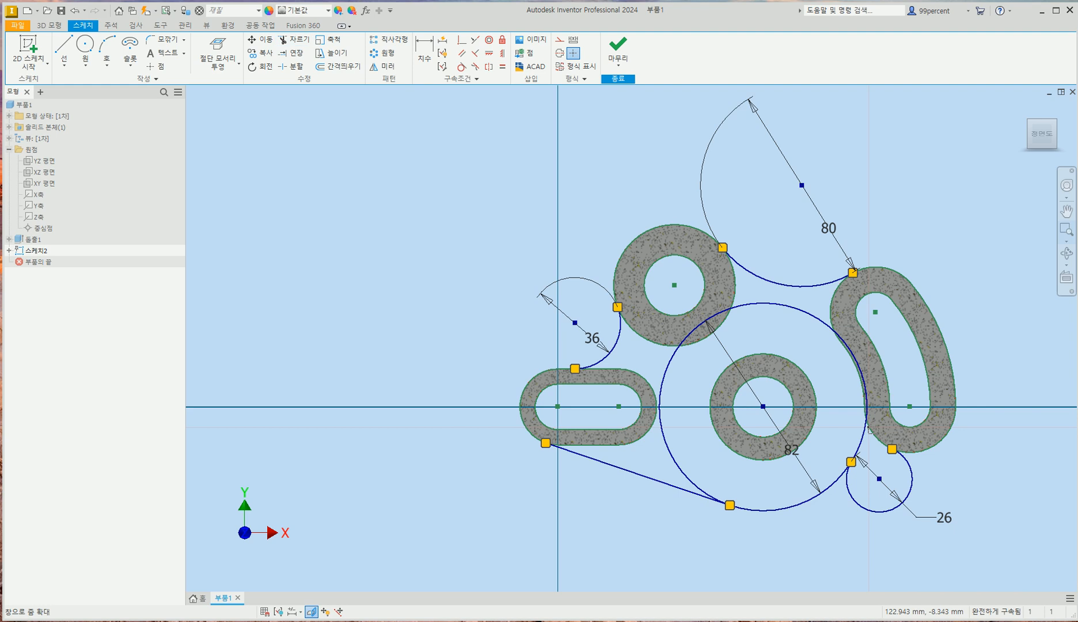
{"action": "key", "text": "ctrl+z"}
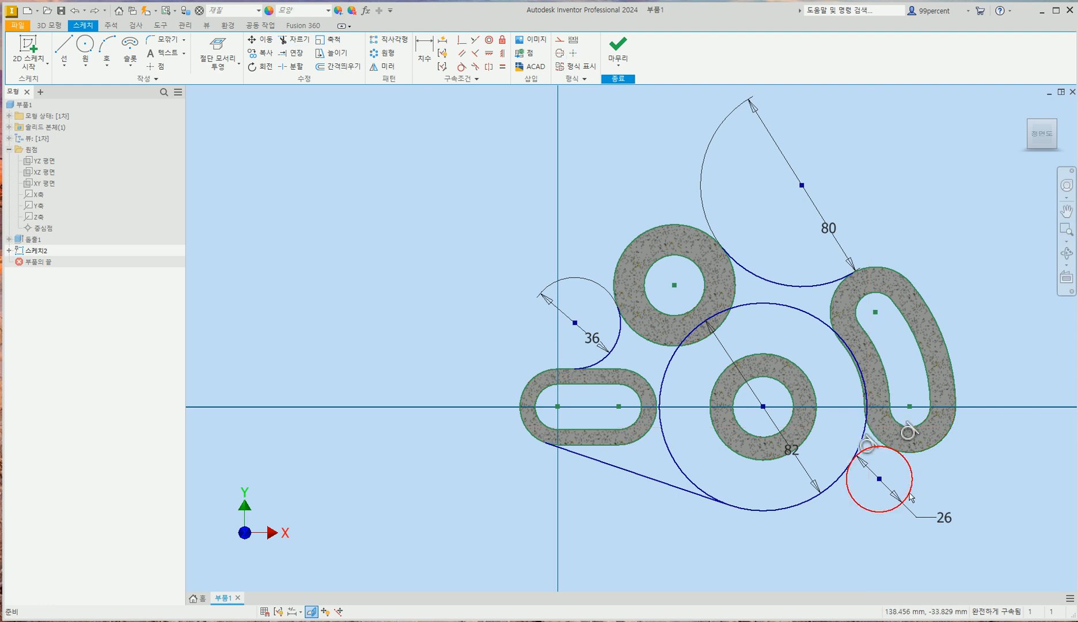
Trim the lower portion of the 26 mm circle and the upper portions of the 82 mm circle, leaving the web's lower outline
{"action": "key", "text": "x"}
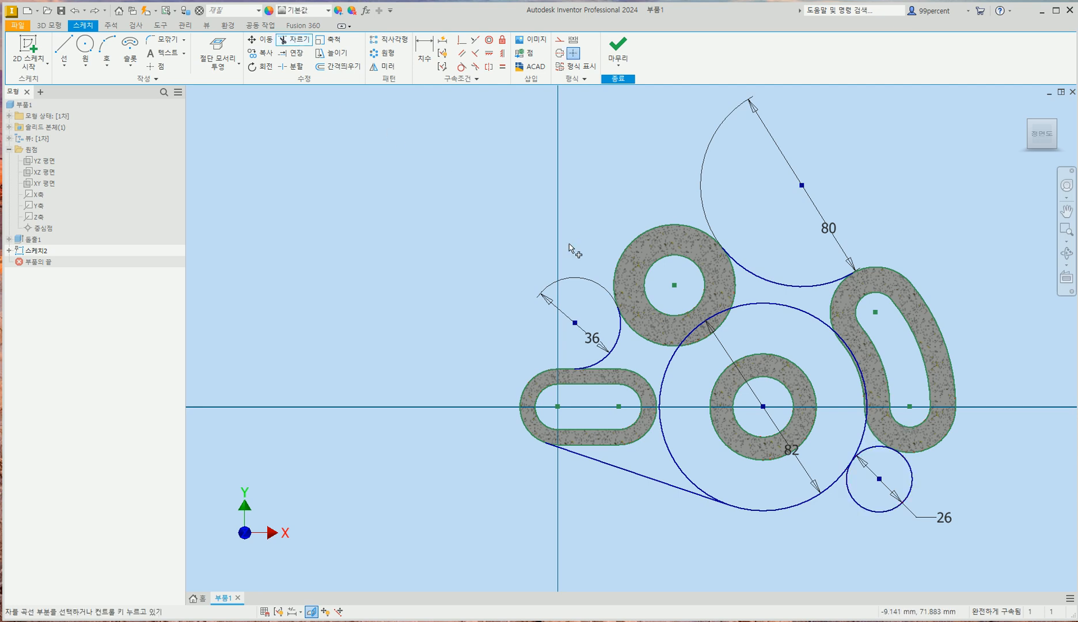
{"action": "left_click", "coordinate": [875, 511]}
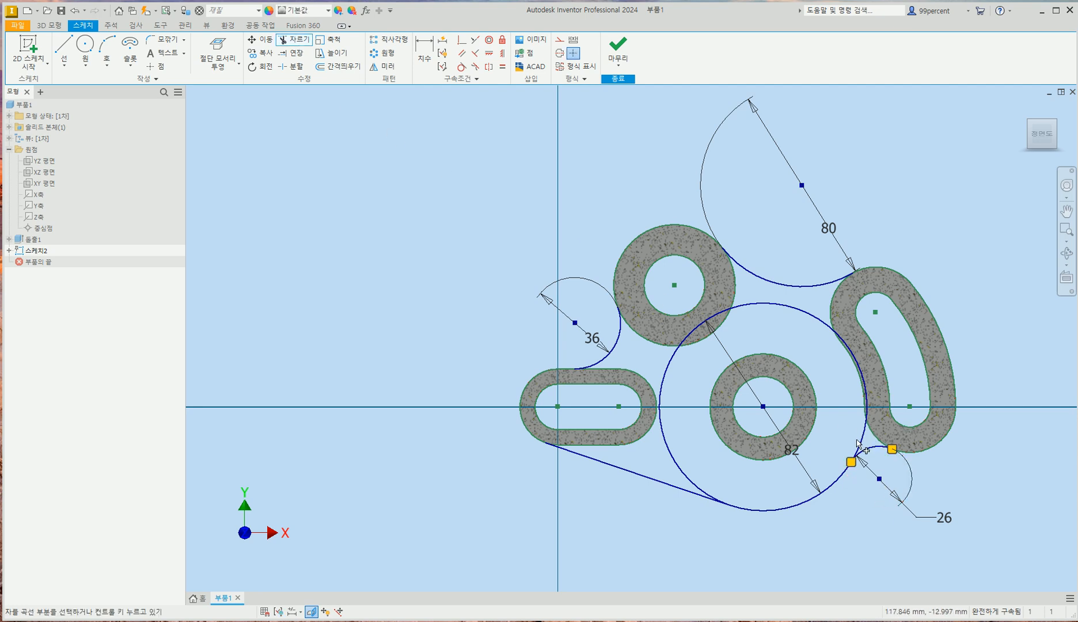
{"action": "left_click", "coordinate": [869, 399]}
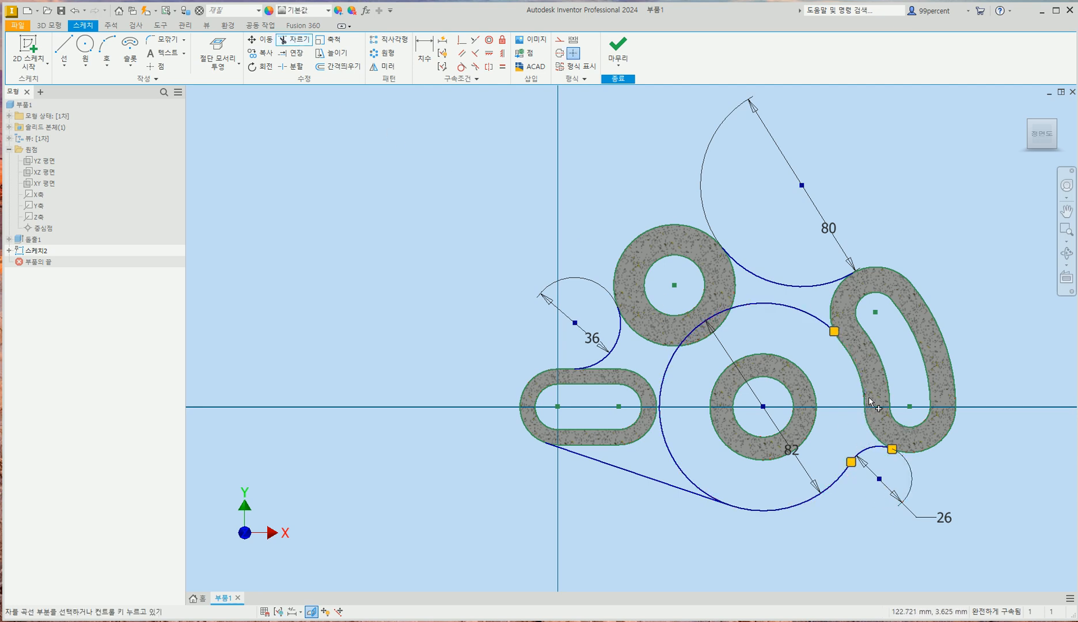
{"action": "left_click", "coordinate": [817, 321]}
{"action": "left_click", "coordinate": [723, 319]}
{"action": "left_click", "coordinate": [675, 361]}
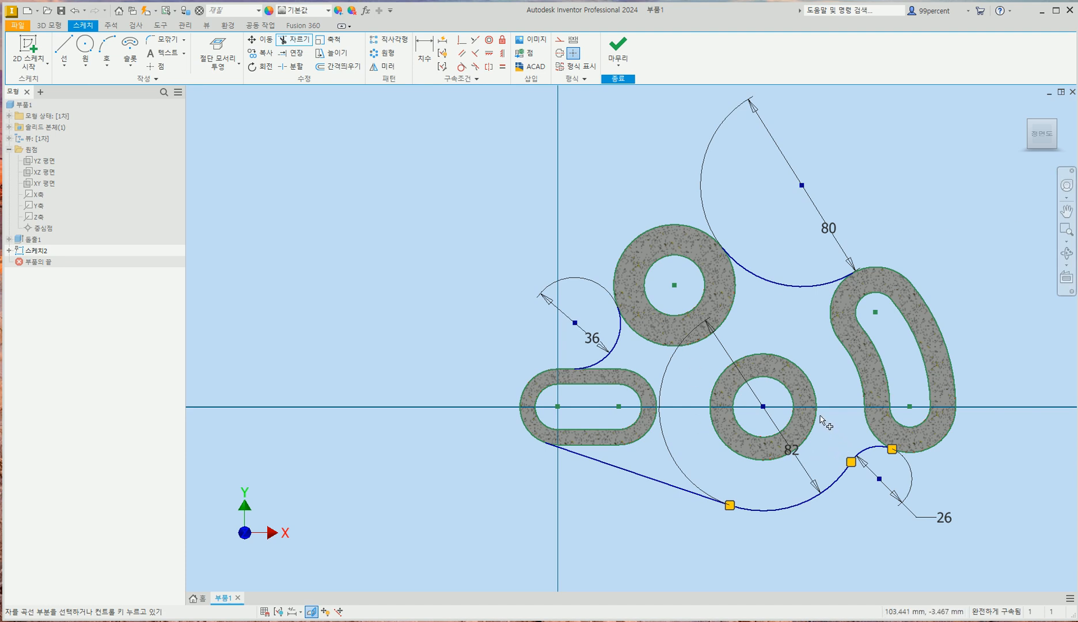
Extrude the web profile between the slots and ring bosses symmetrically by 10 mm, joined to the existing body
{"action": "left_click", "coordinate": [57, 26]}
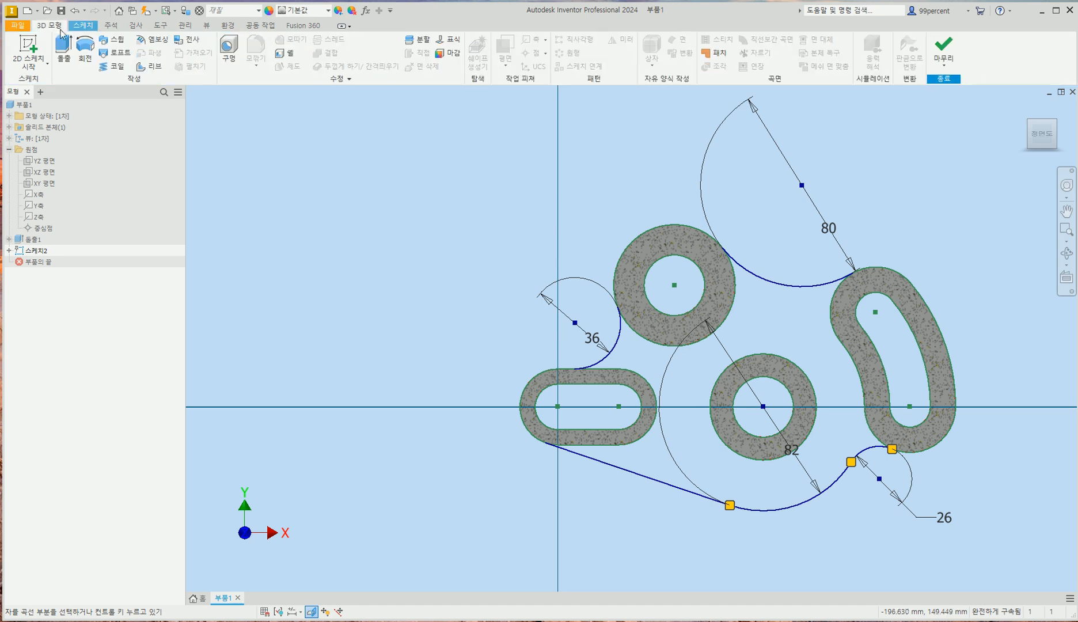
{"action": "left_click", "coordinate": [64, 46]}
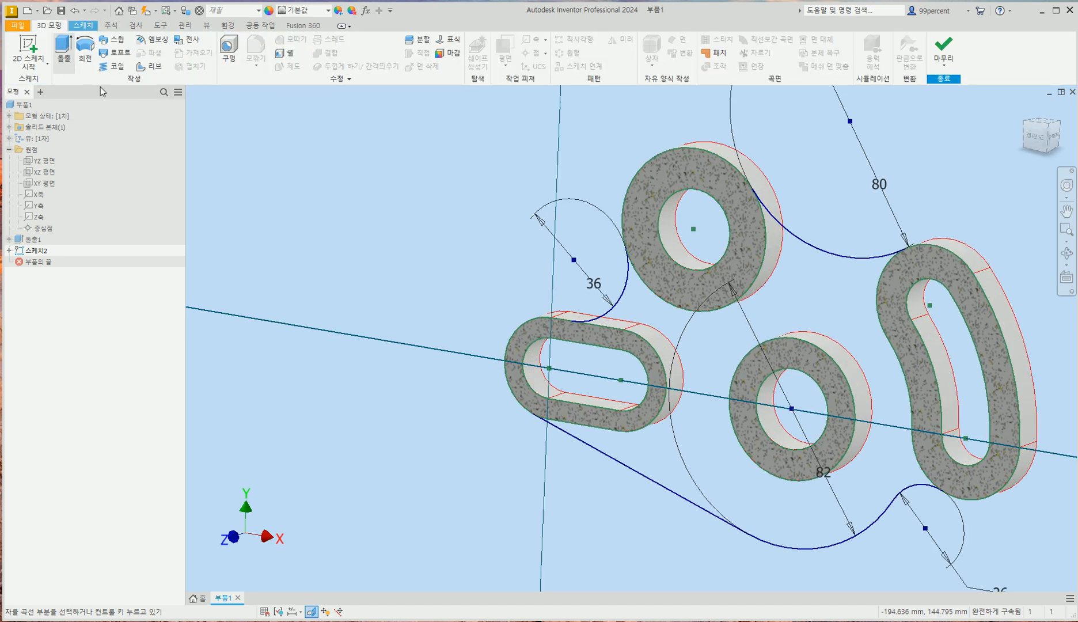
{"action": "left_click", "coordinate": [736, 340]}
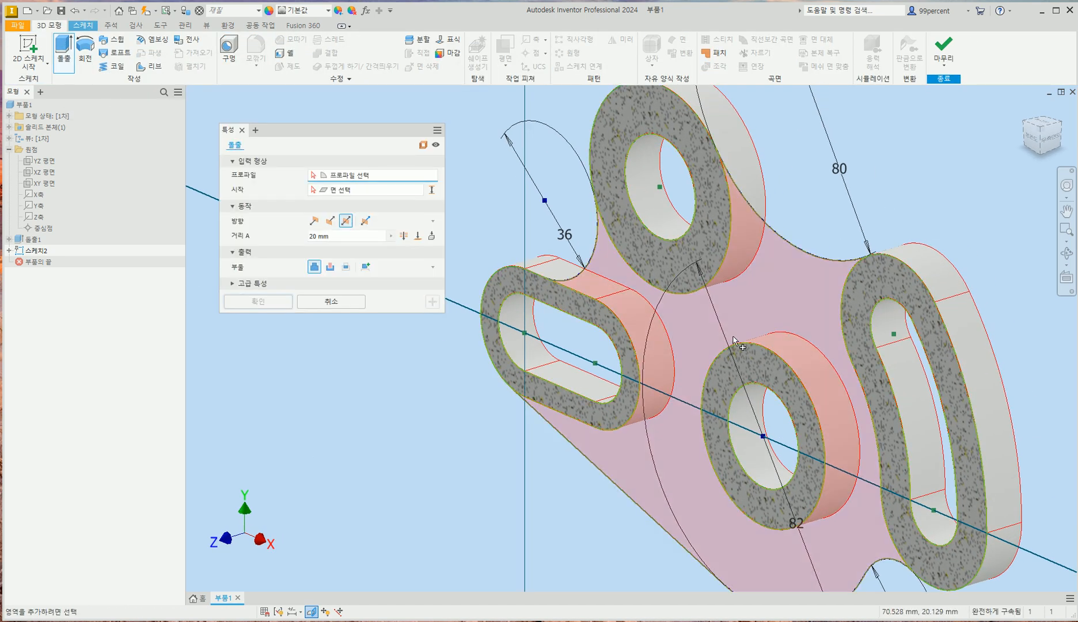
{"action": "scroll", "coordinate": [768, 311], "scroll_direction": "up", "scroll_amount": 3}
{"action": "left_click", "coordinate": [768, 311]}
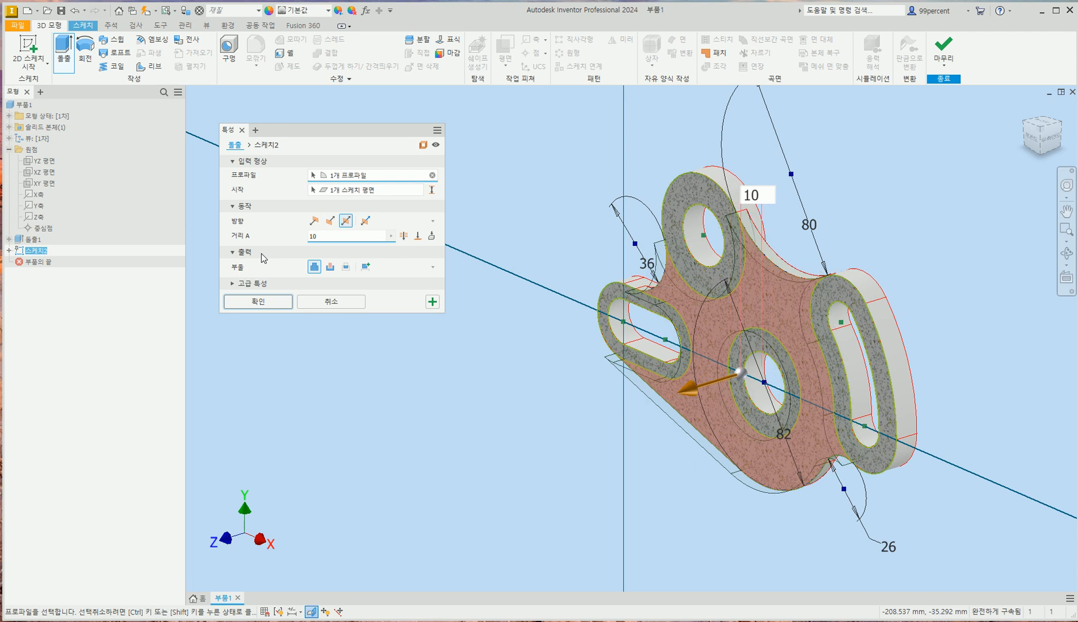
{"action": "left_click", "coordinate": [269, 302]}
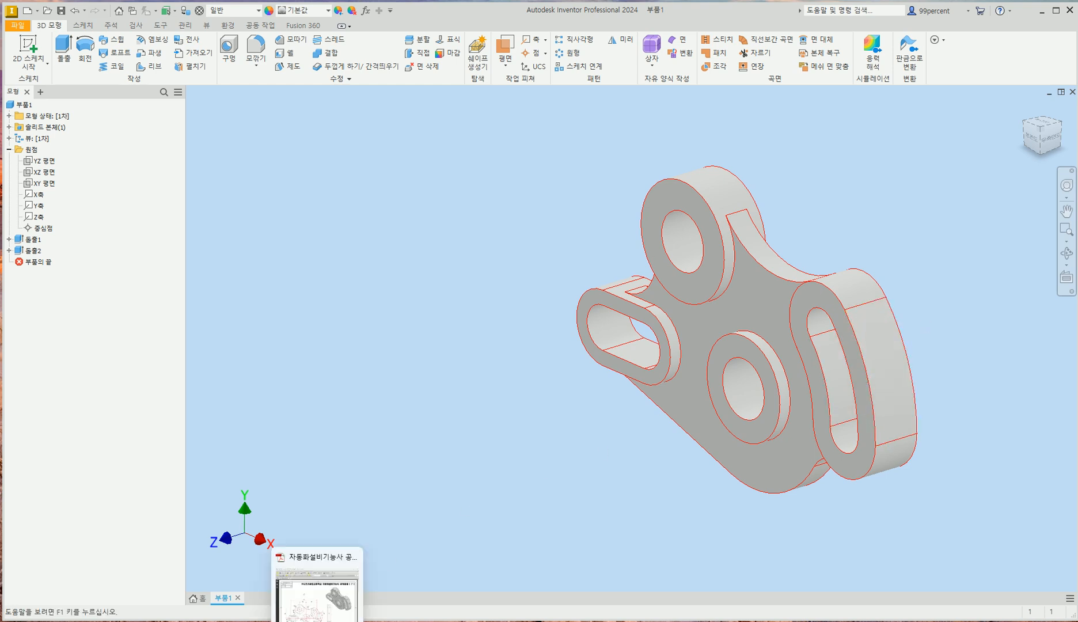
Check the Ø5 side hole at 20° in the PDF drawing, and start a sketch on the XY plane with the model sliced
{"action": "left_click", "coordinate": [329, 609]}
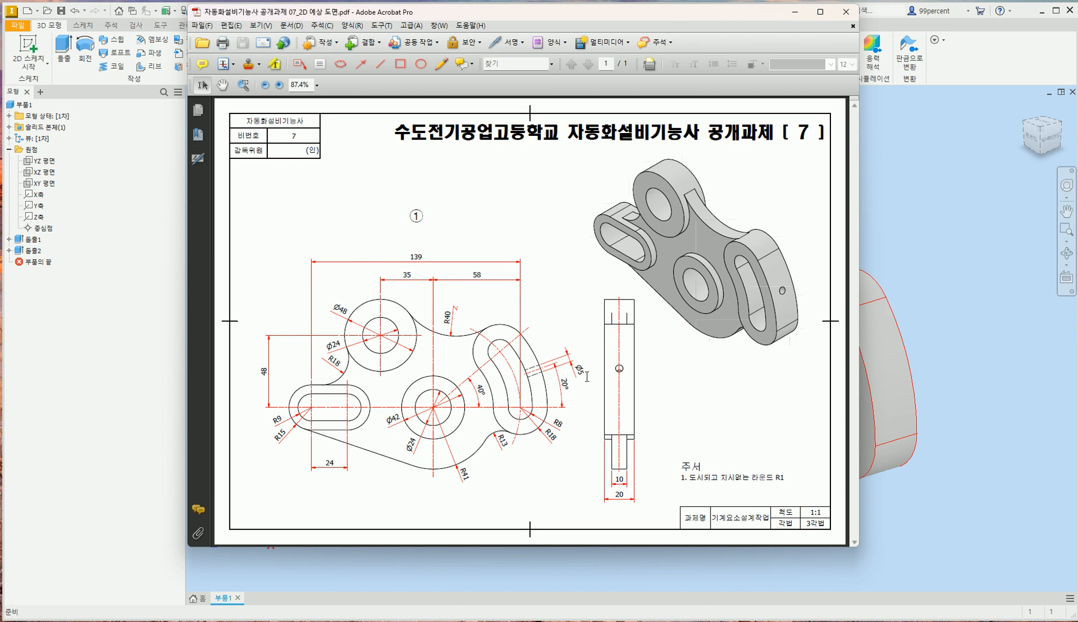
{"action": "left_click", "coordinate": [975, 422]}
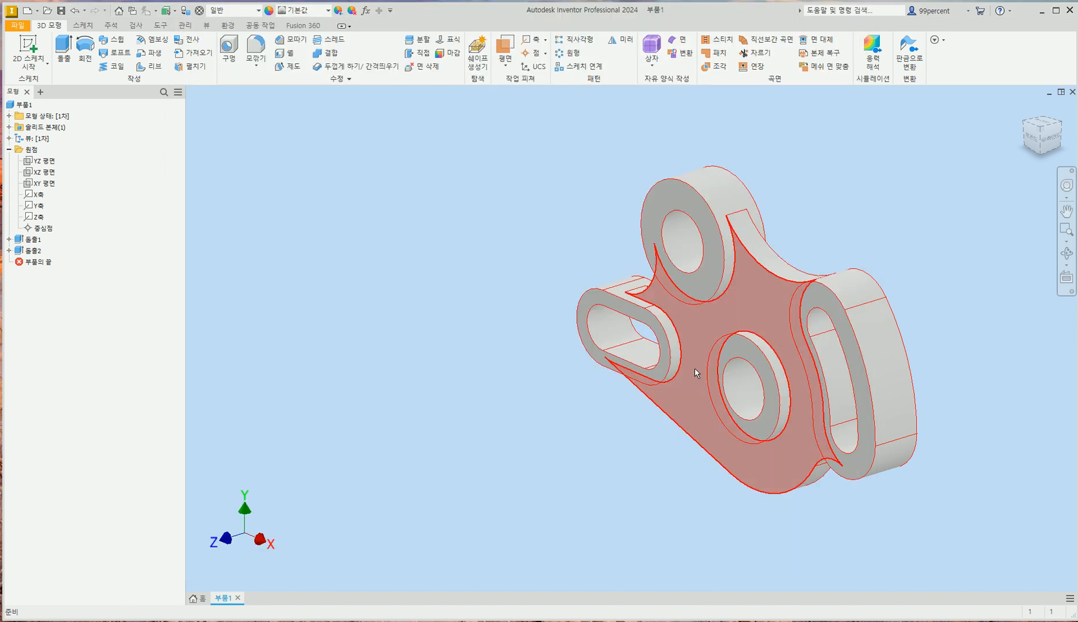
{"action": "left_click", "coordinate": [45, 184]}
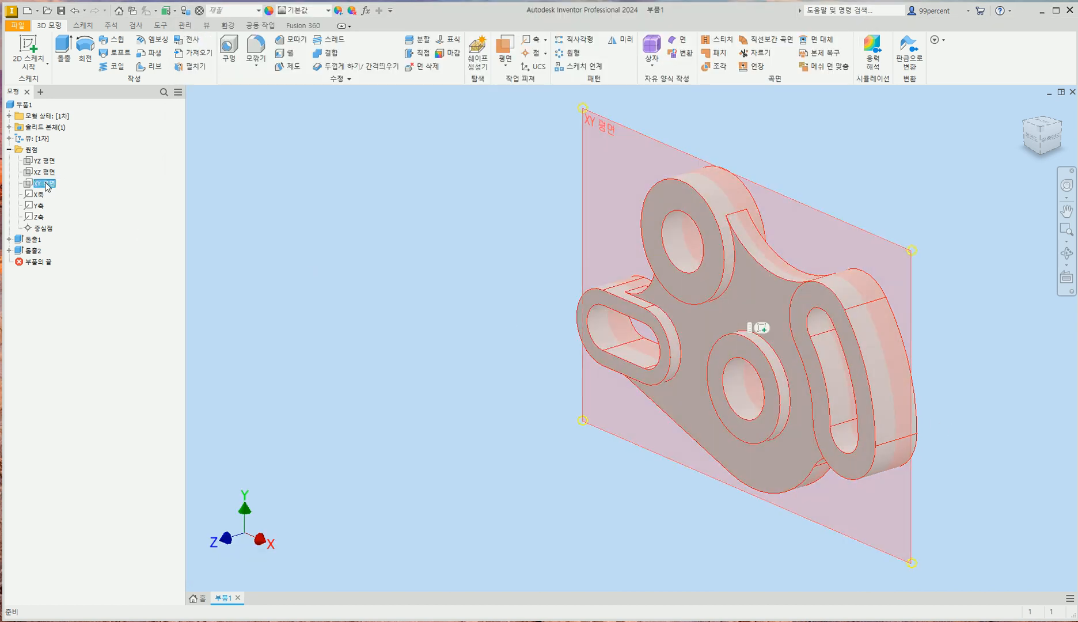
{"action": "left_click", "coordinate": [766, 332]}
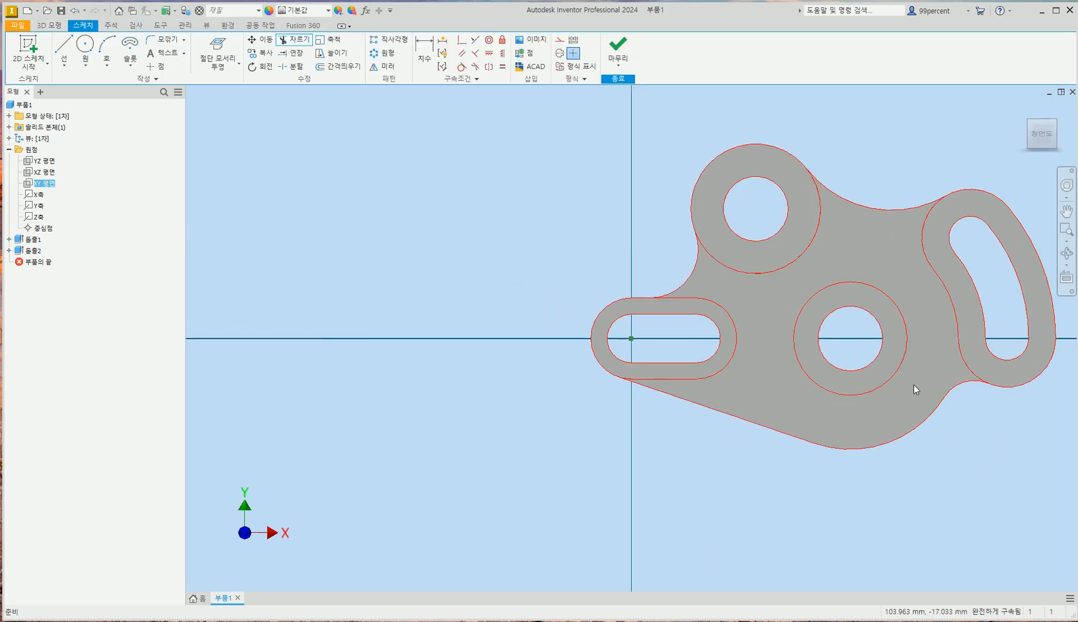
{"action": "middle_click_drag", "start_coordinate": [718, 404], "coordinate": [649, 411]}
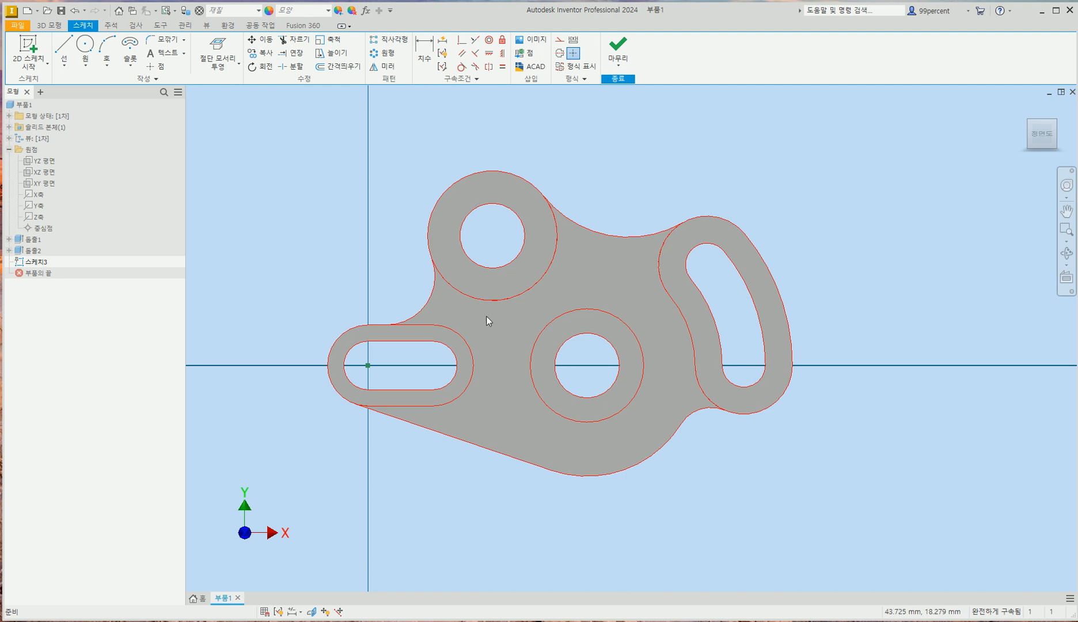
{"action": "key", "text": "F7"}
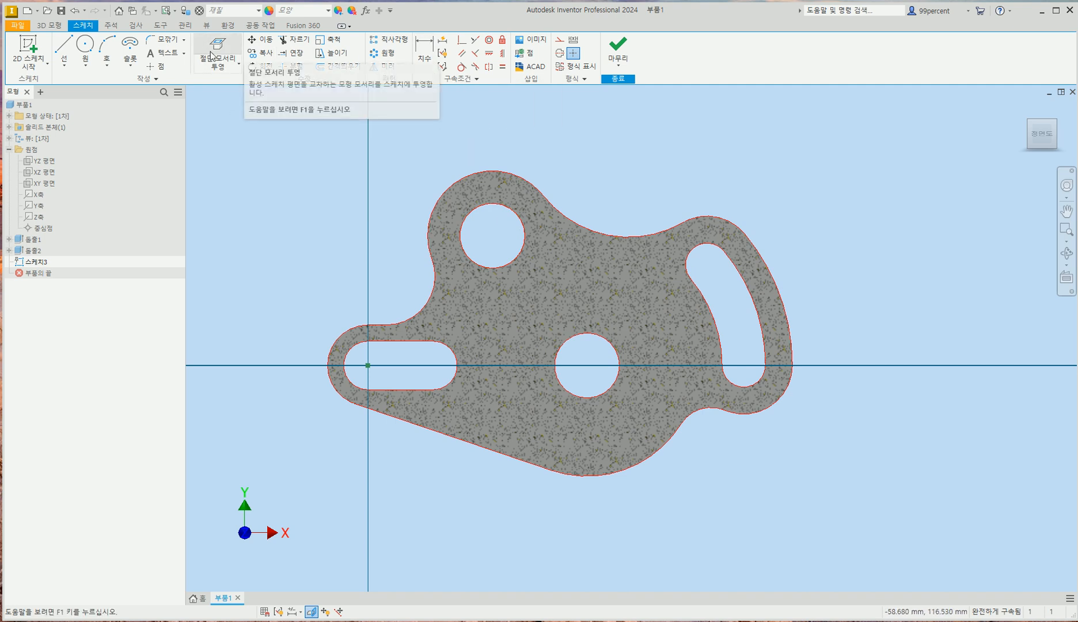
Project the central hole's edge and the arc slot's lower inner end arc into the sketch
{"action": "left_click", "coordinate": [220, 67]}
{"action": "left_click", "coordinate": [230, 84]}
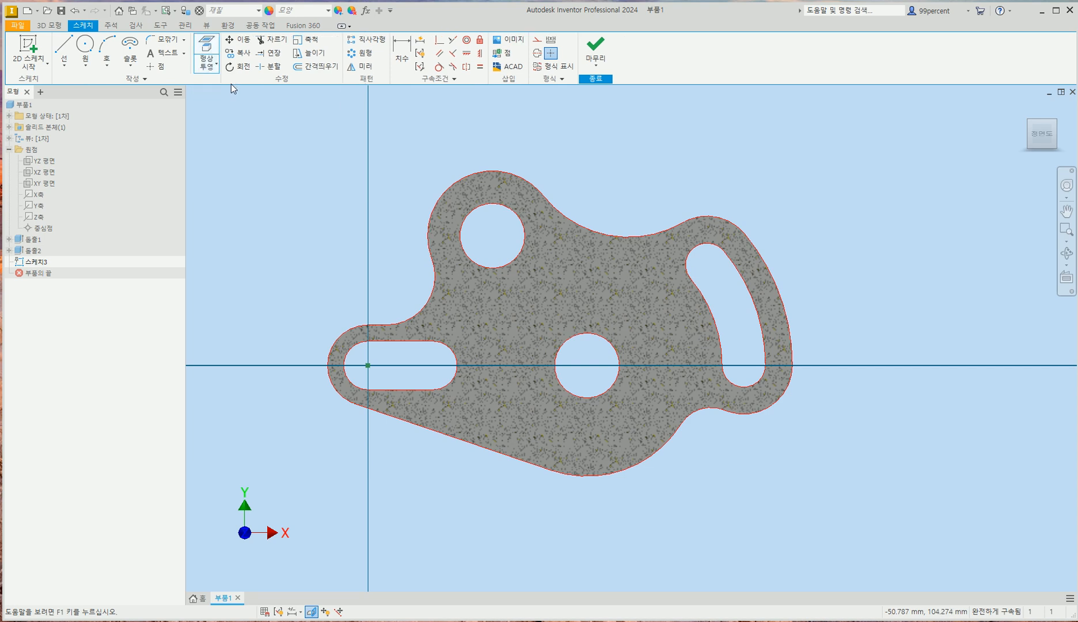
{"action": "left_click", "coordinate": [746, 387]}
{"action": "left_click", "coordinate": [603, 394]}
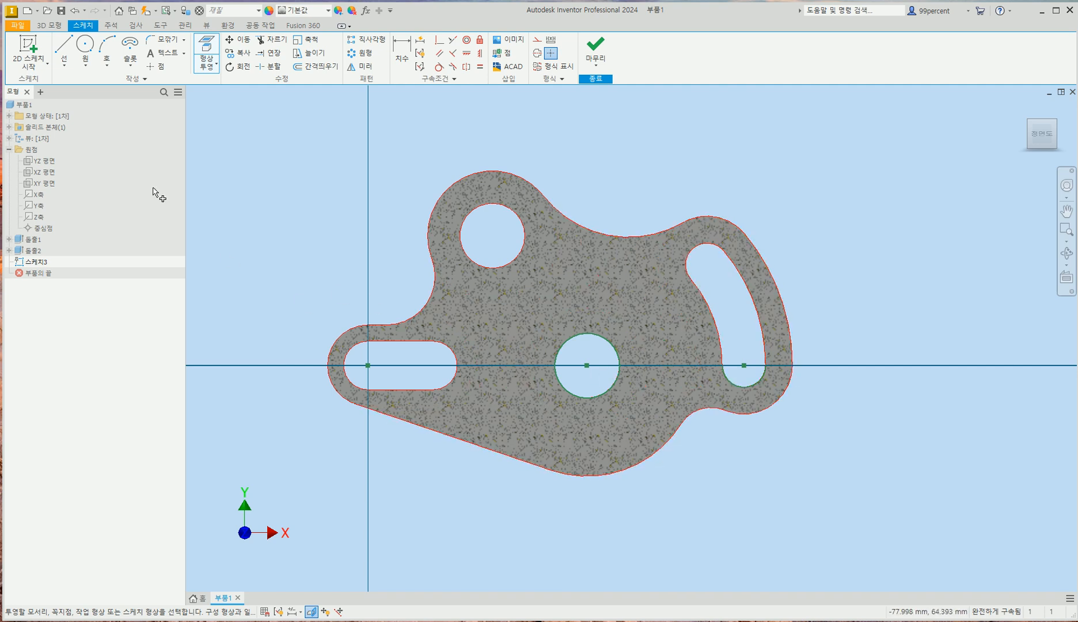
Draw a 100 mm horizontal line from the central hole's centre out past the arc slot
{"action": "left_click", "coordinate": [63, 46]}
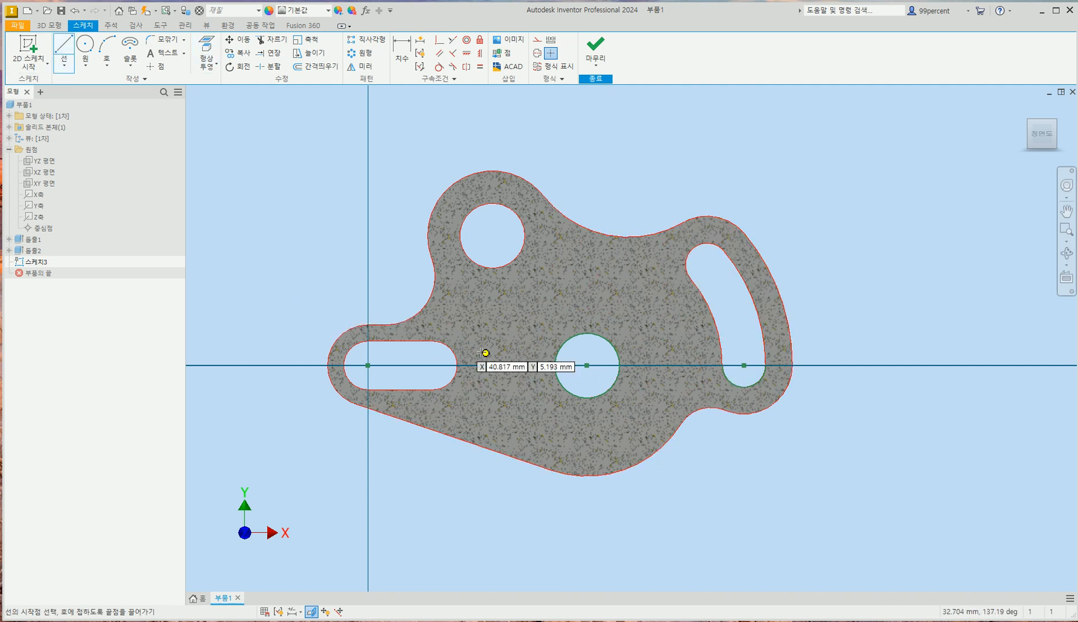
{"action": "left_click", "coordinate": [587, 366]}
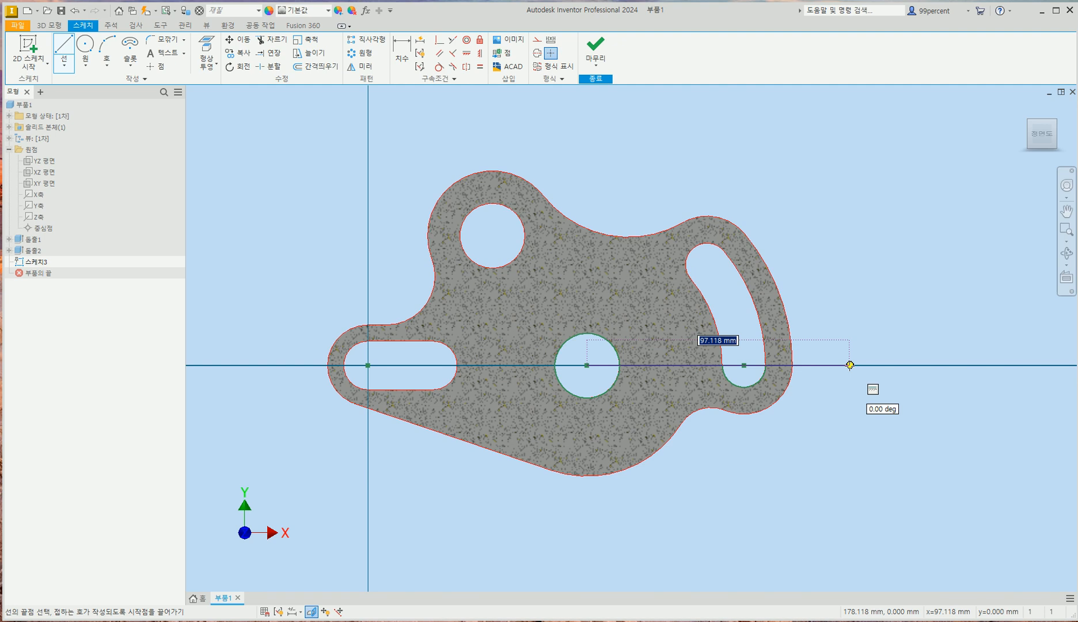
{"action": "type", "text": "100"}
{"action": "key", "text": "Return"}
{"action": "key", "text": "Escape"}
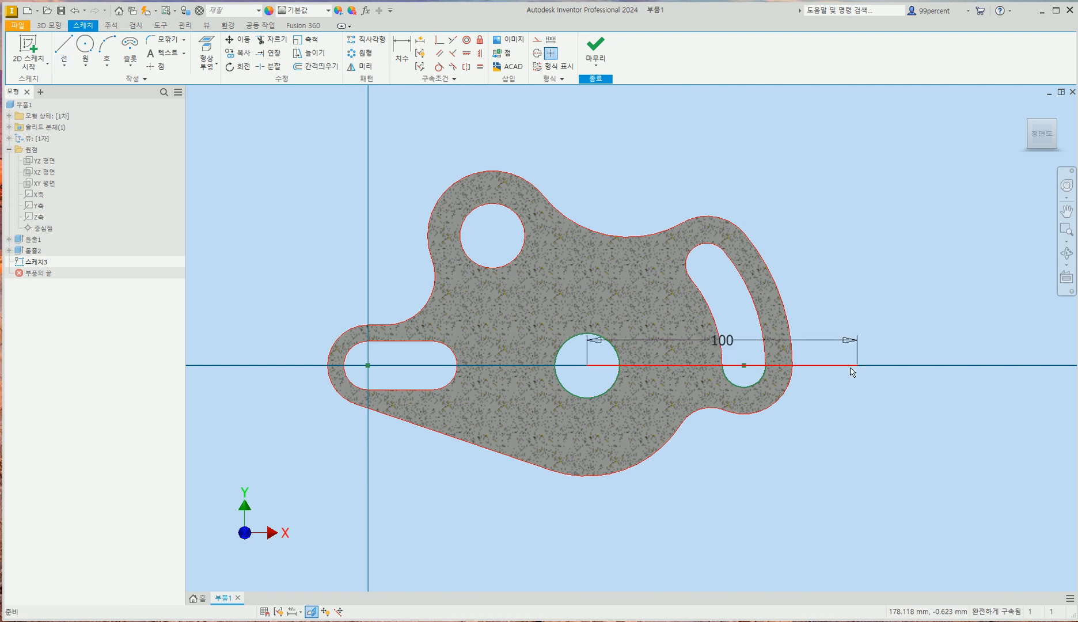
Draw a 100 mm line from the central hole's centre, sloping upward at 20° through the arc slot
{"action": "left_click", "coordinate": [71, 47]}
{"action": "left_click", "coordinate": [587, 365]}
{"action": "type", "text": "100"}
{"action": "key", "text": "Tab"}
{"action": "type", "text": "20"}
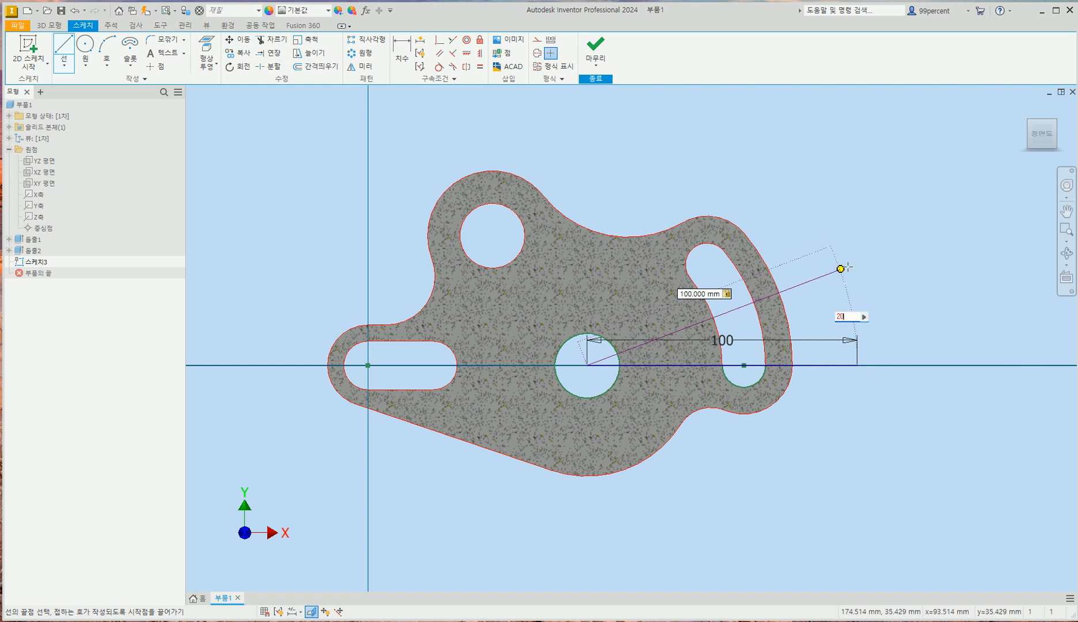
{"action": "key", "text": "Return"}
{"action": "key", "text": "Escape"}
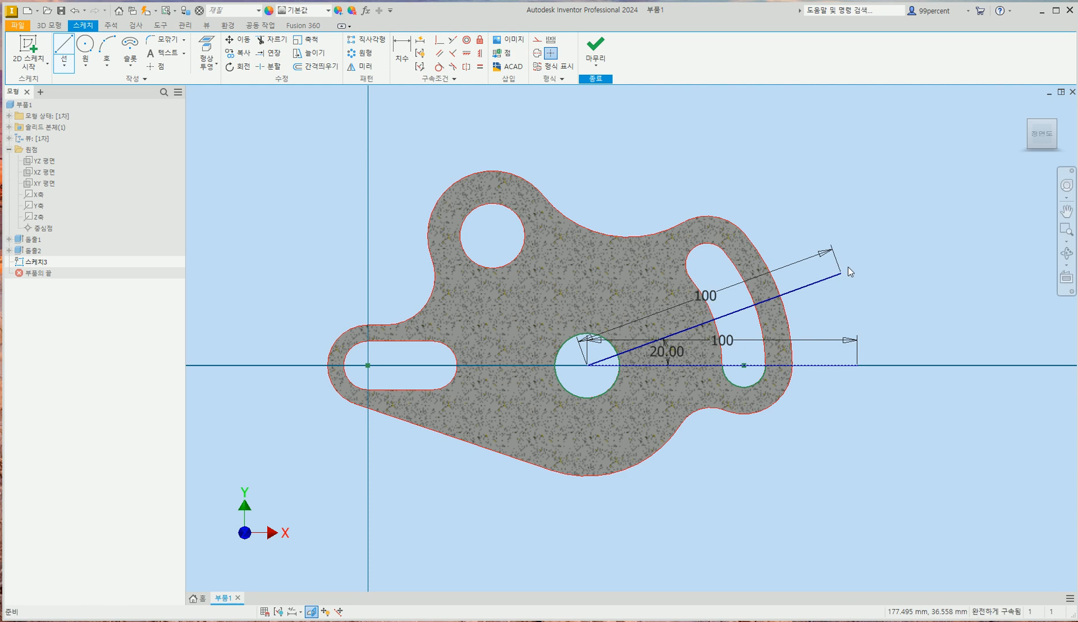
{"action": "key", "text": "Escape"}
Move the 20° angle dimension and both 100 mm length dimensions clear of the sketch lines
{"action": "left_click_drag", "start_coordinate": [667, 351], "coordinate": [916, 306]}
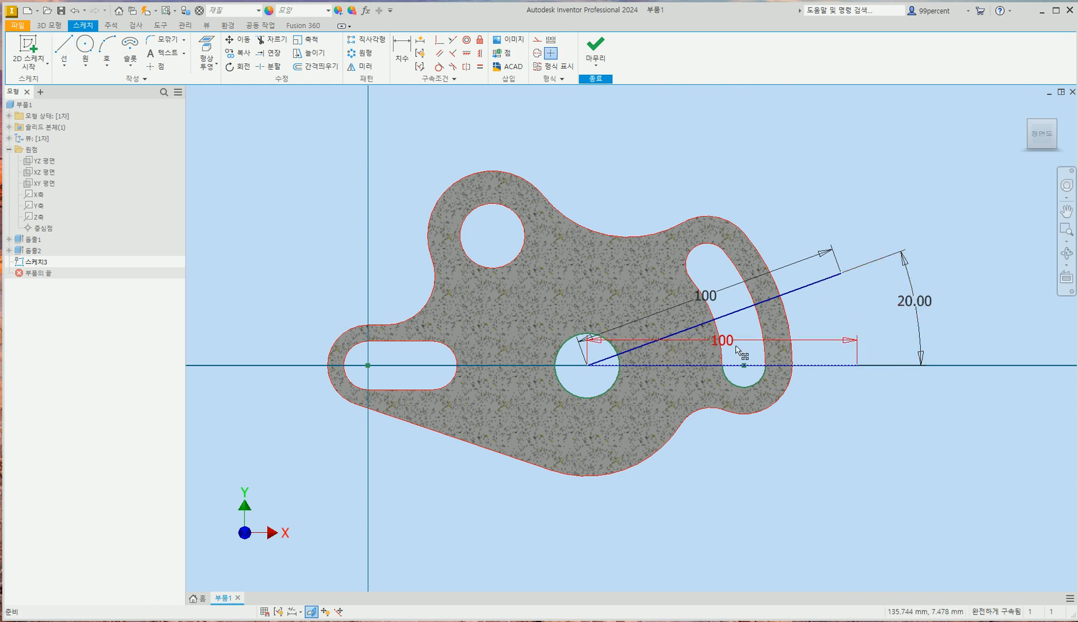
{"action": "left_click_drag", "start_coordinate": [724, 344], "coordinate": [731, 504]}
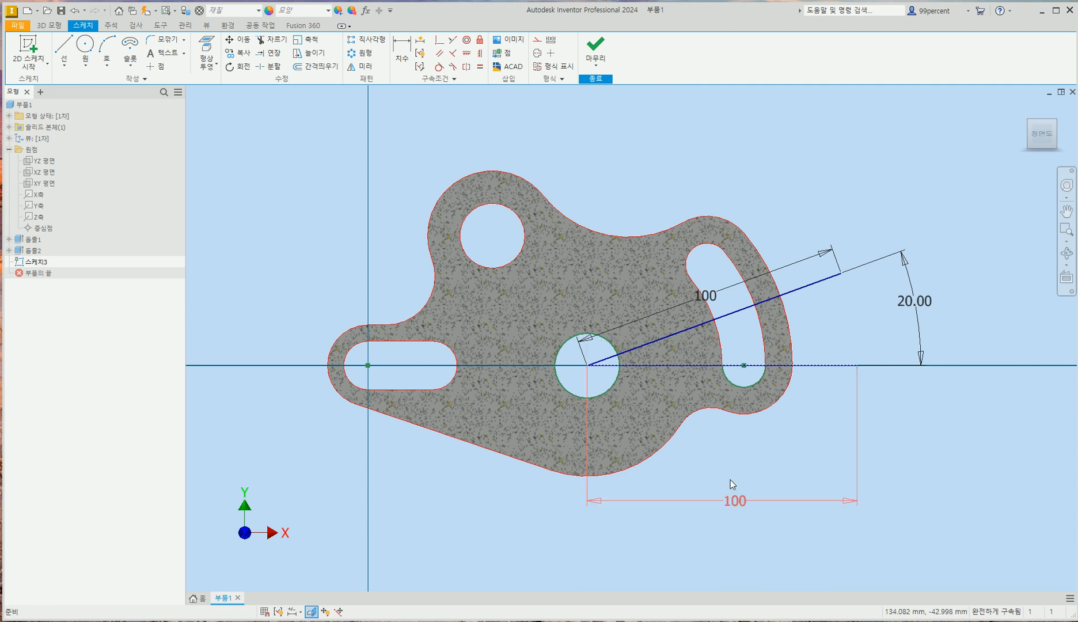
{"action": "left_click_drag", "start_coordinate": [711, 308], "coordinate": [650, 209]}
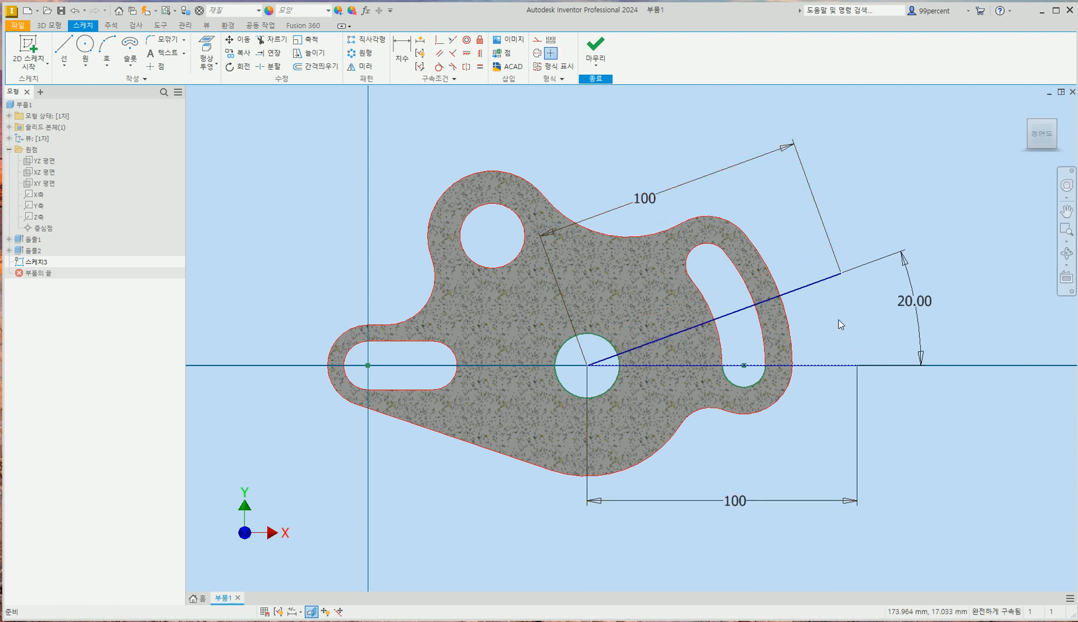
Sketch a three-point rectangle 2.5 mm high on the 20° line, crossing the arc slot's outer wall
{"action": "scroll", "coordinate": [839, 321], "scroll_direction": "up", "scroll_amount": 3}
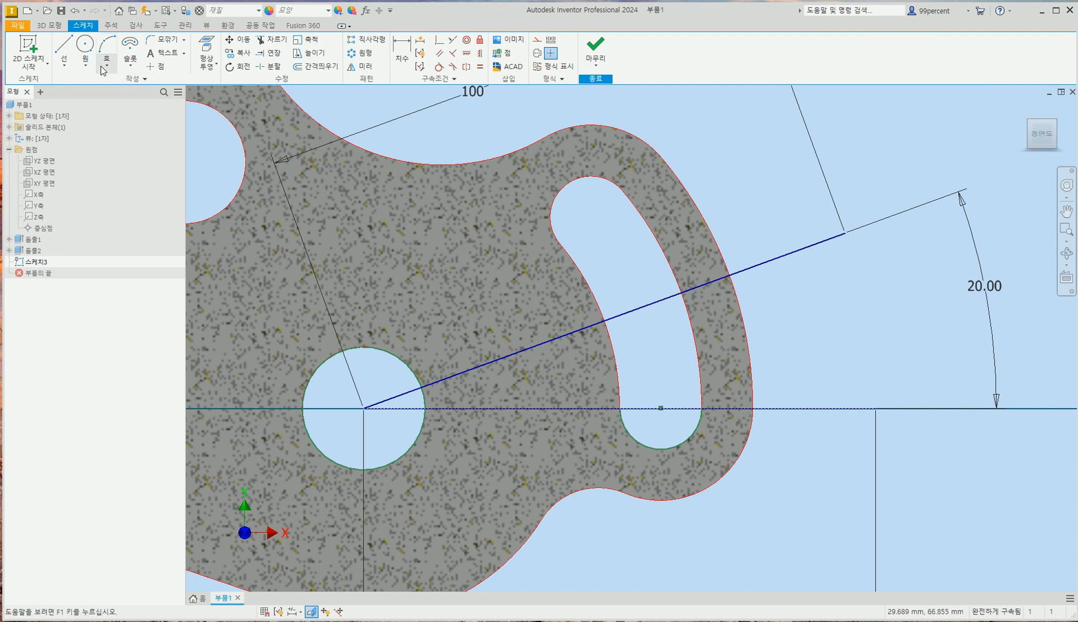
{"action": "left_click", "coordinate": [130, 70]}
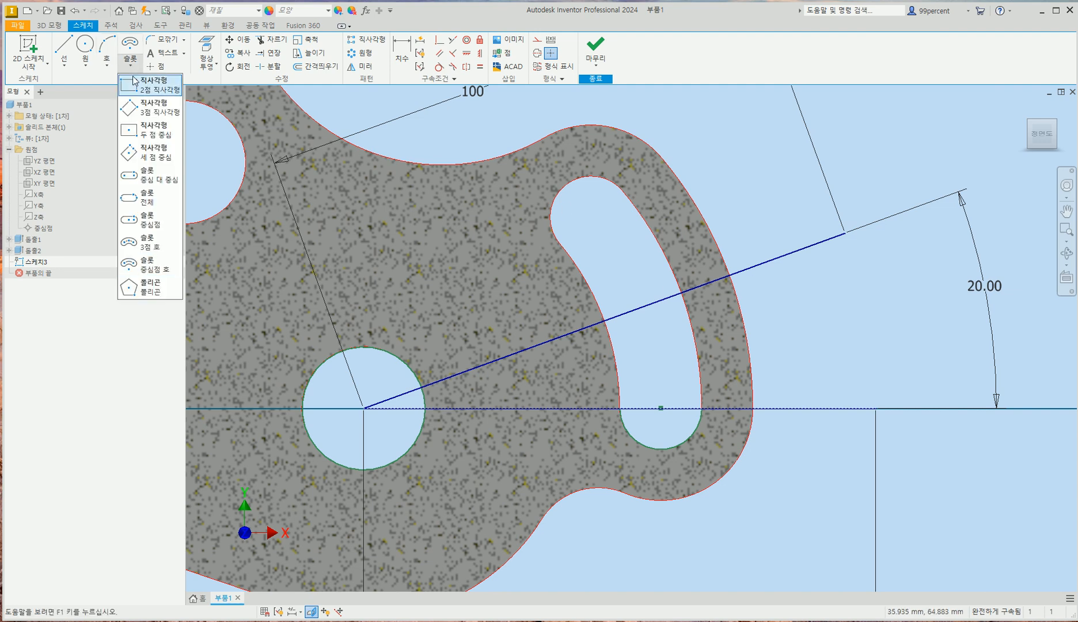
{"action": "left_click", "coordinate": [150, 110]}
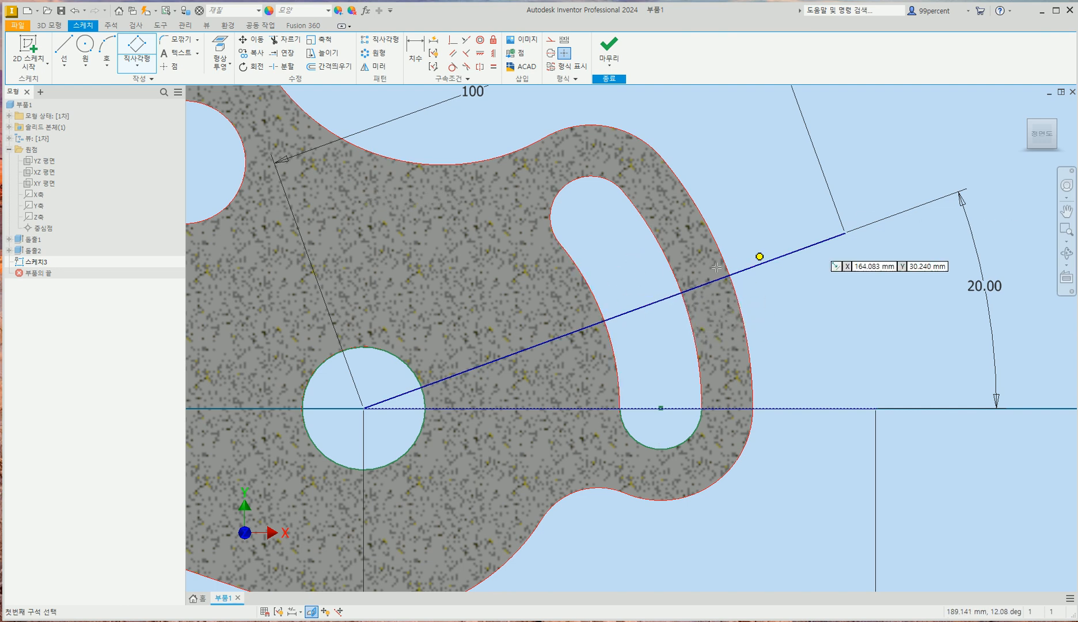
{"action": "left_click", "coordinate": [650, 304]}
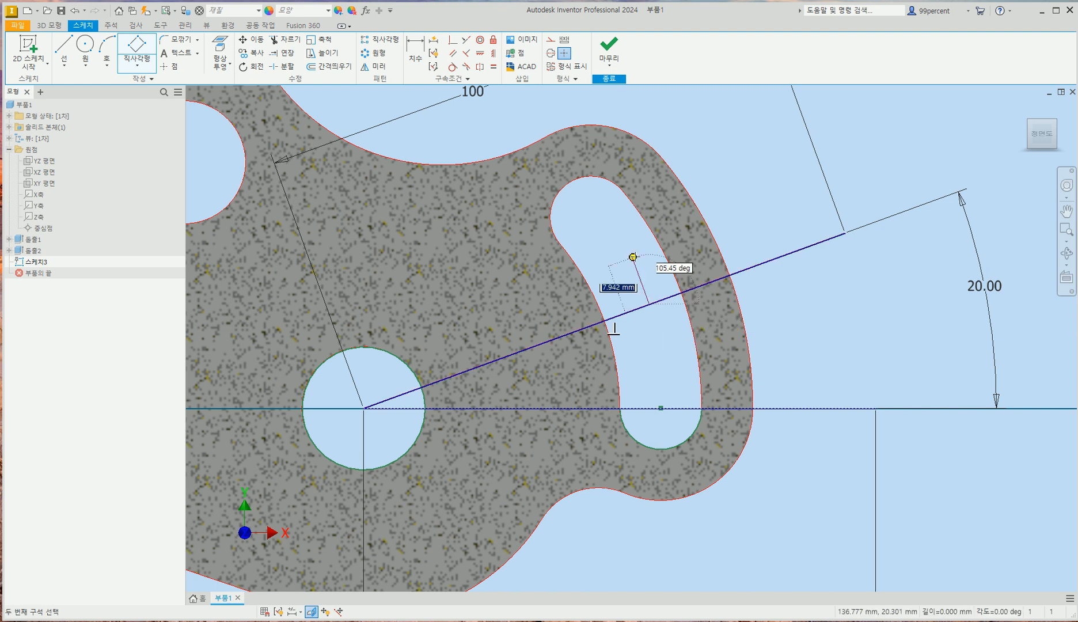
{"action": "left_click", "coordinate": [760, 263]}
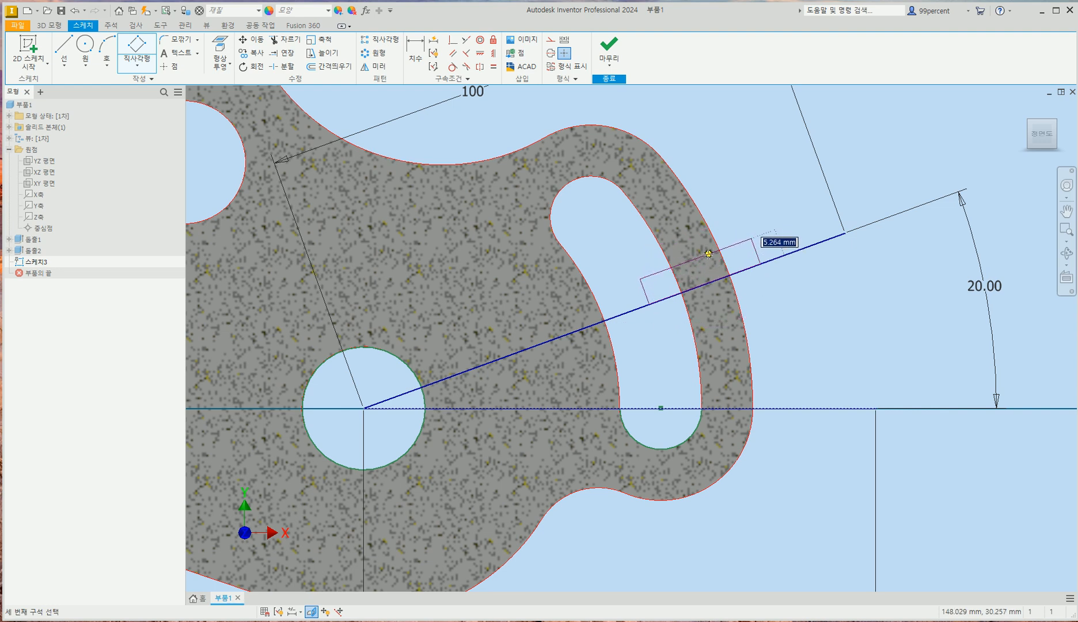
{"action": "type", "text": "2,5"}
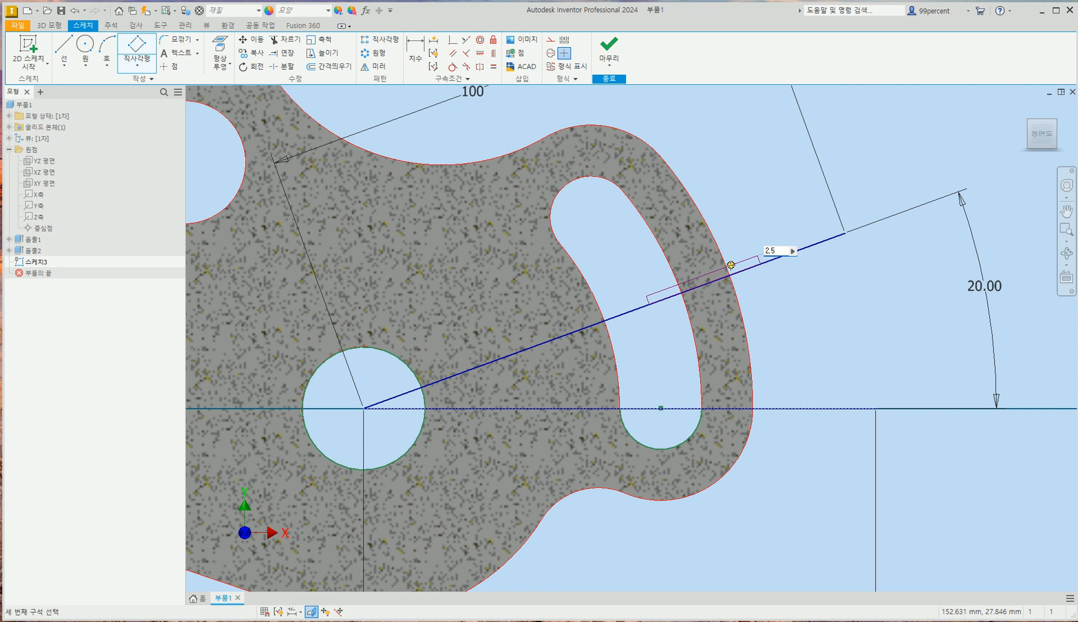
{"action": "key", "text": "Return"}
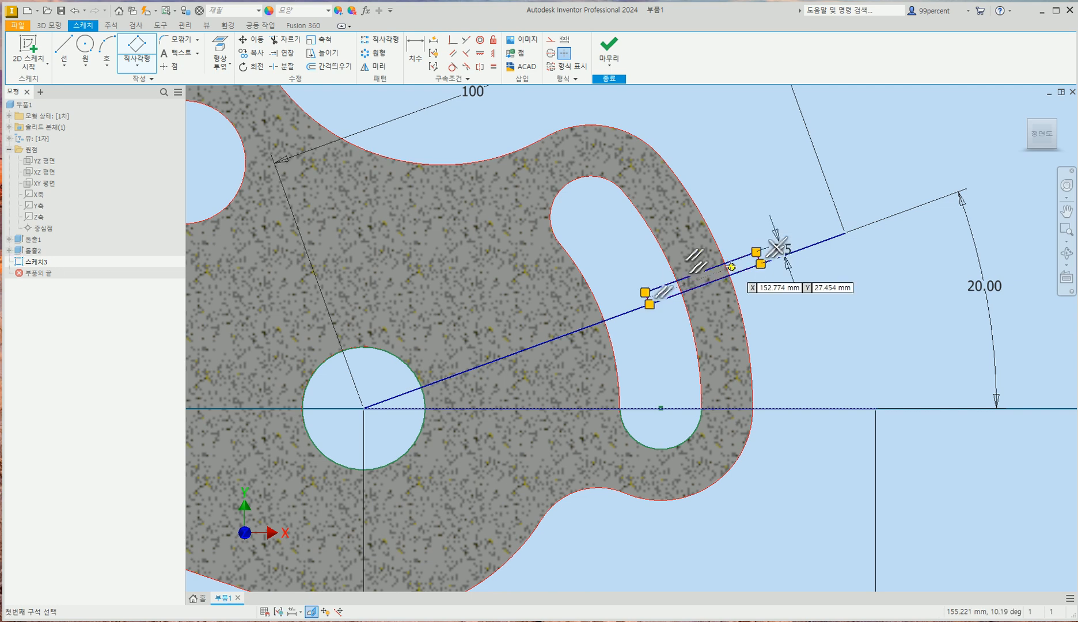
{"action": "key", "text": "Escape"}
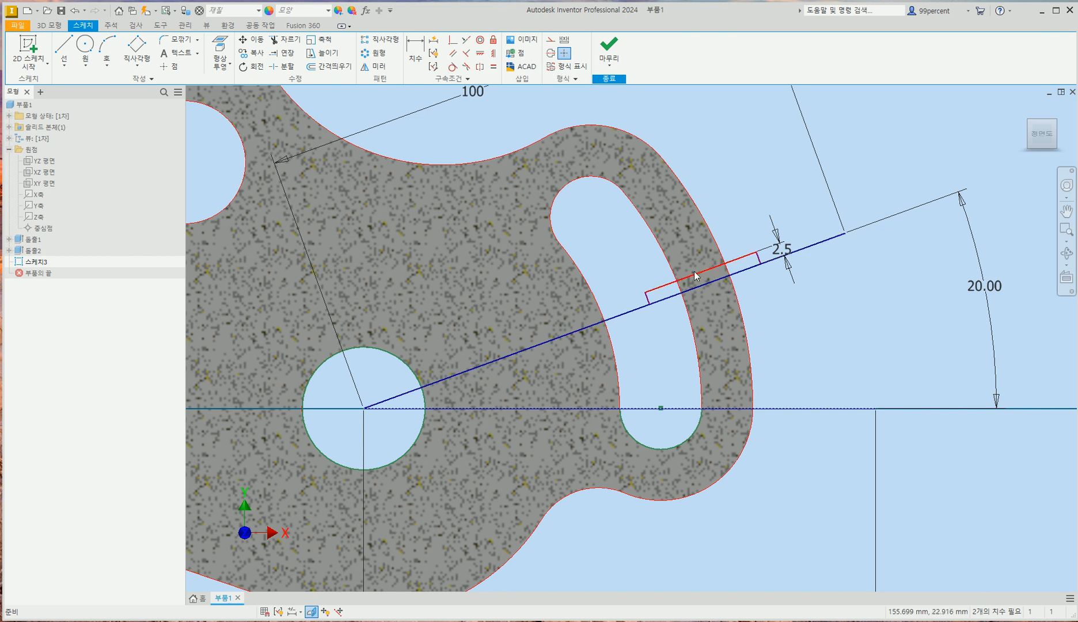
Set up a Revolve of the 2.5 mm high rectangle, using the 20° line as its axis
{"action": "left_click", "coordinate": [60, 26]}
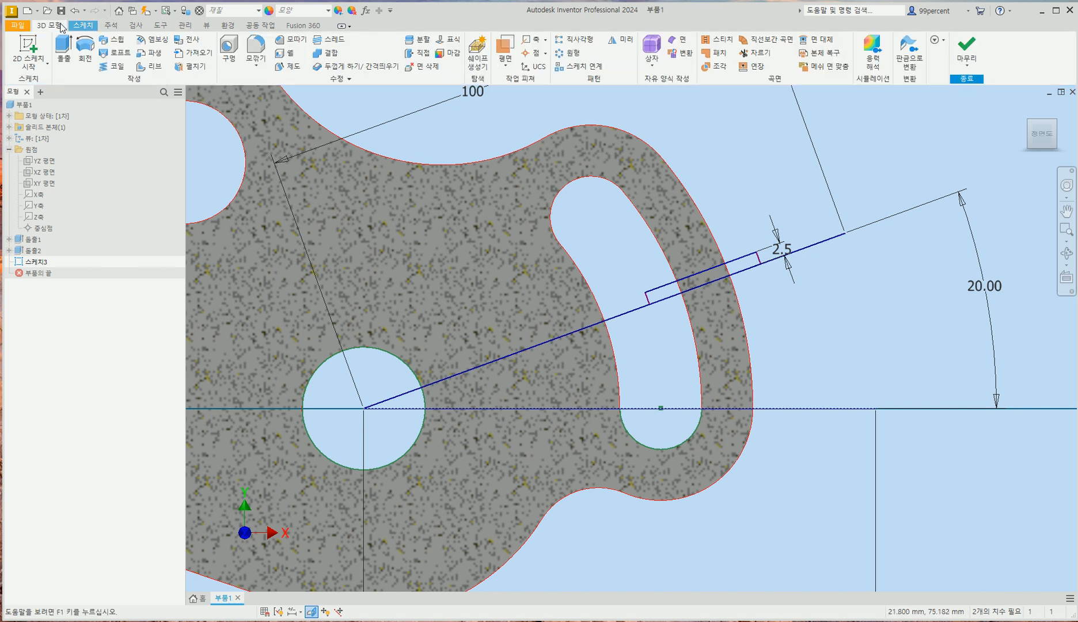
{"action": "left_click", "coordinate": [86, 55]}
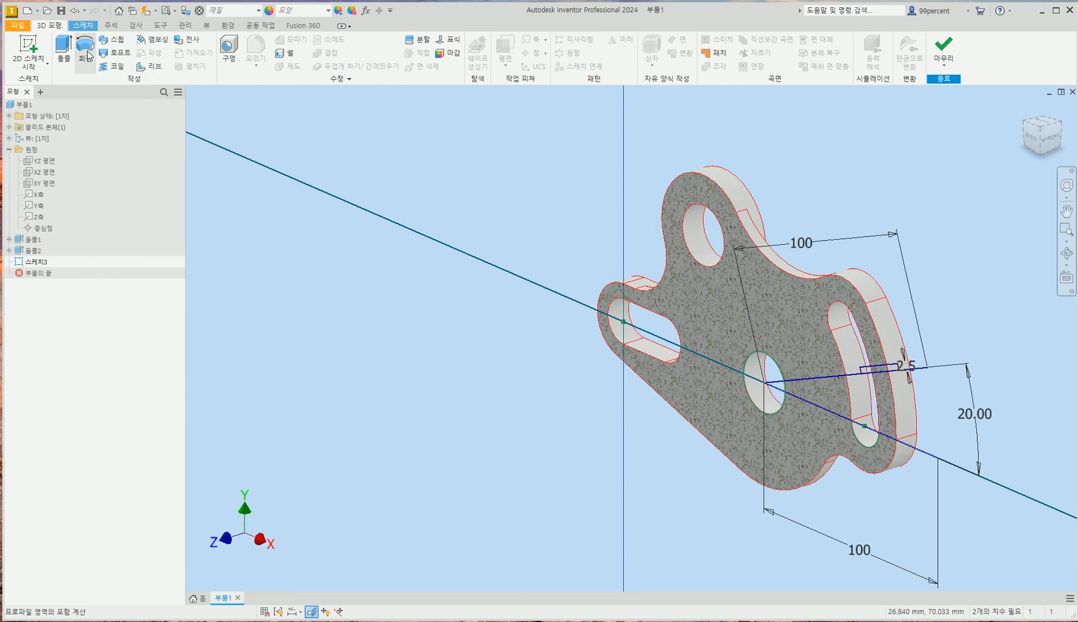
{"action": "scroll", "coordinate": [887, 512], "scroll_direction": "up", "scroll_amount": 3}
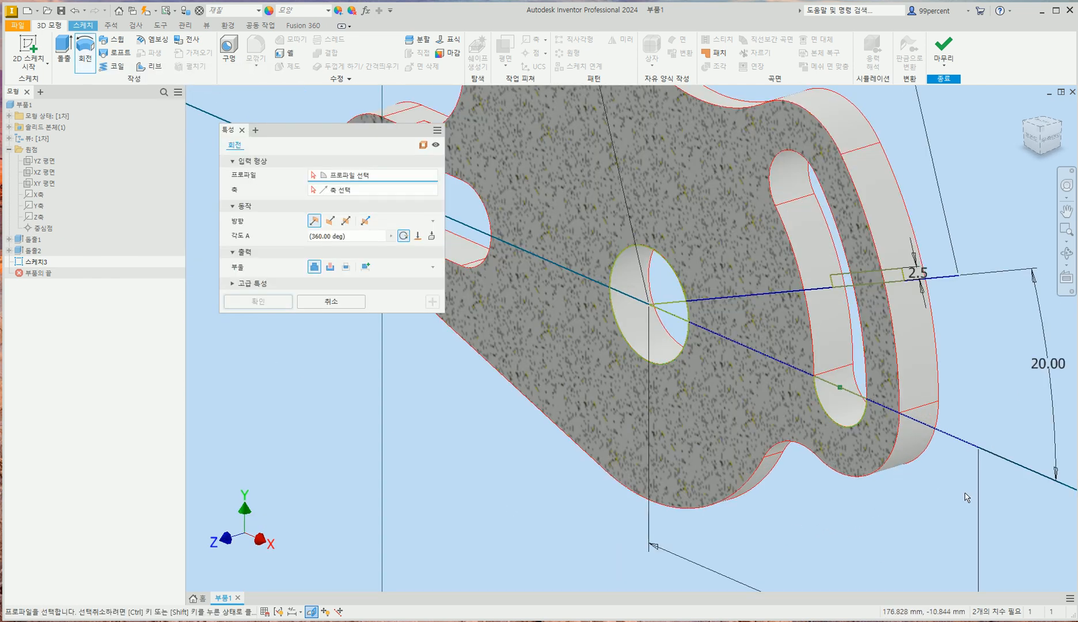
{"action": "scroll", "coordinate": [839, 471], "scroll_direction": "up", "scroll_amount": 2}
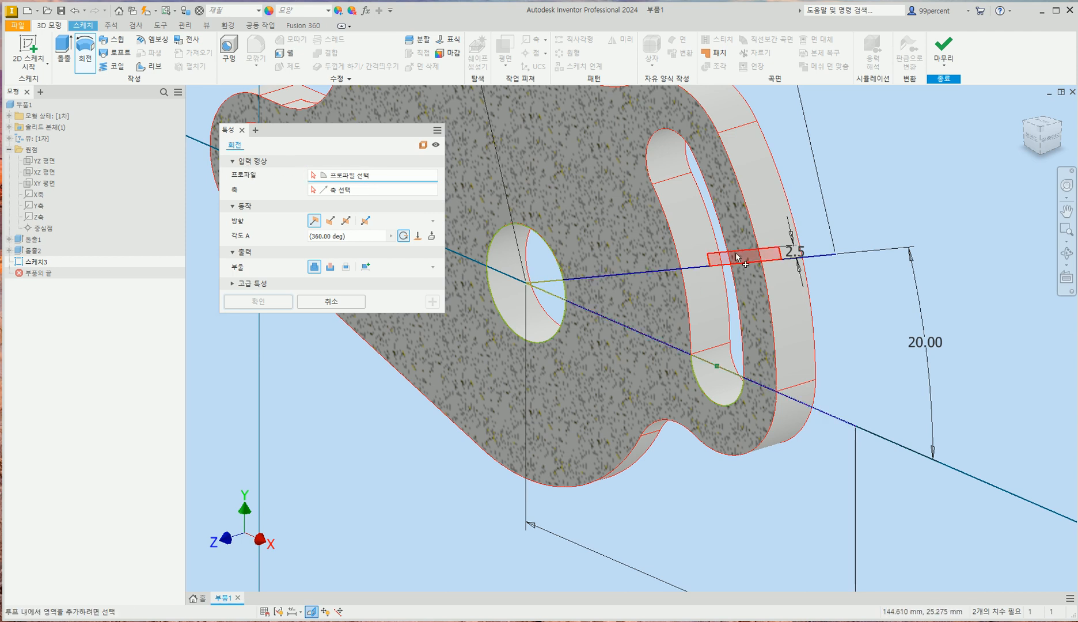
{"action": "scroll", "coordinate": [739, 257], "scroll_direction": "down", "scroll_amount": 3}
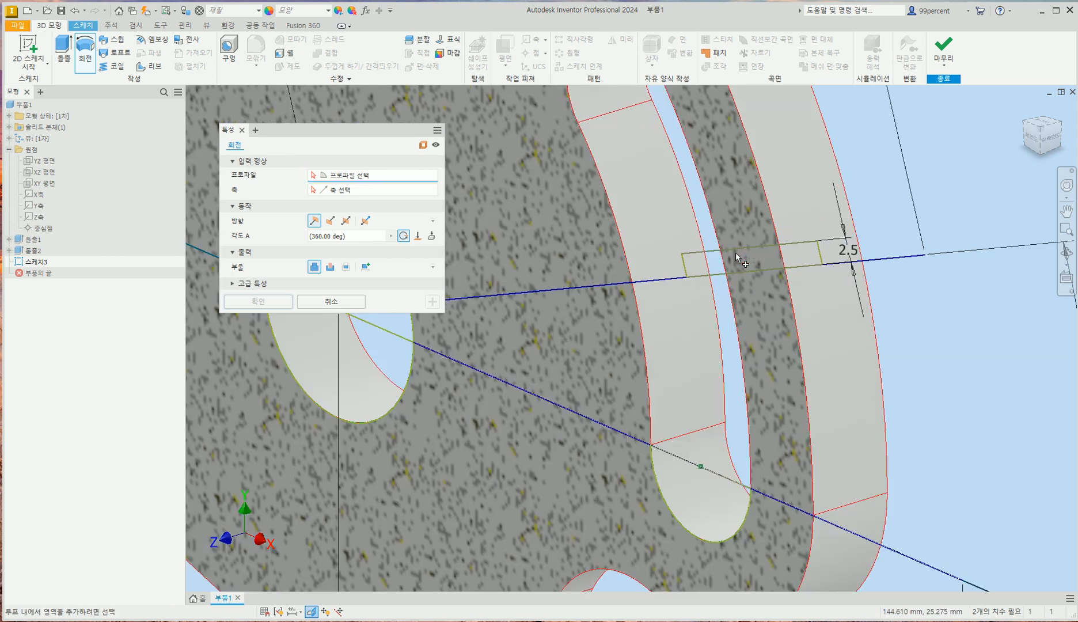
{"action": "scroll", "coordinate": [701, 263], "scroll_direction": "down", "scroll_amount": 2}
{"action": "left_click", "coordinate": [712, 268]}
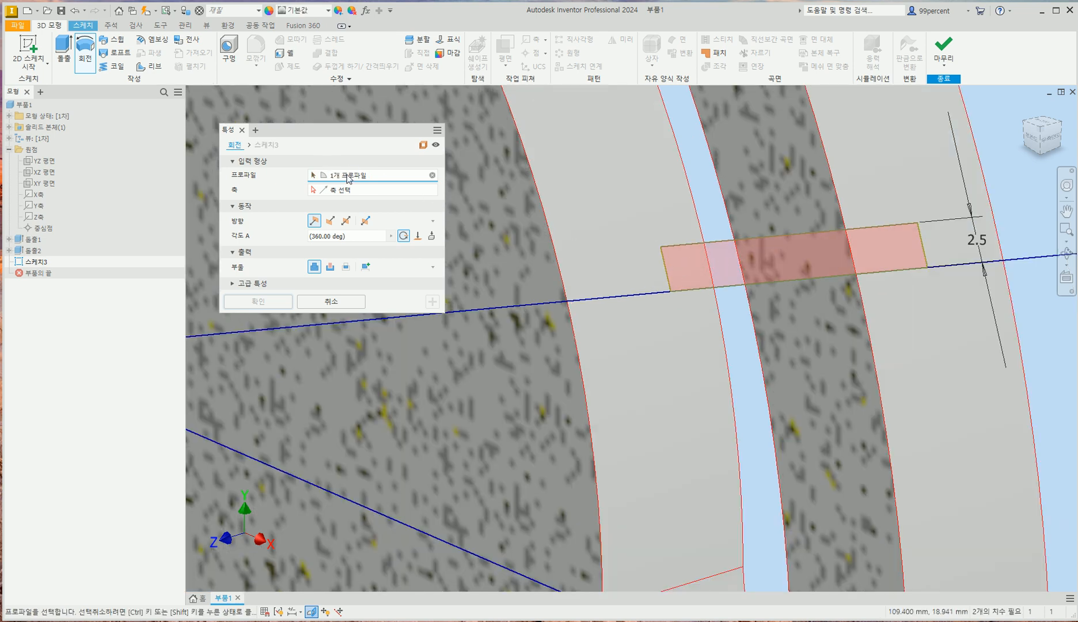
{"action": "left_click", "coordinate": [361, 193]}
{"action": "left_click", "coordinate": [369, 192]}
{"action": "scroll", "coordinate": [456, 314], "scroll_direction": "down", "scroll_amount": 5}
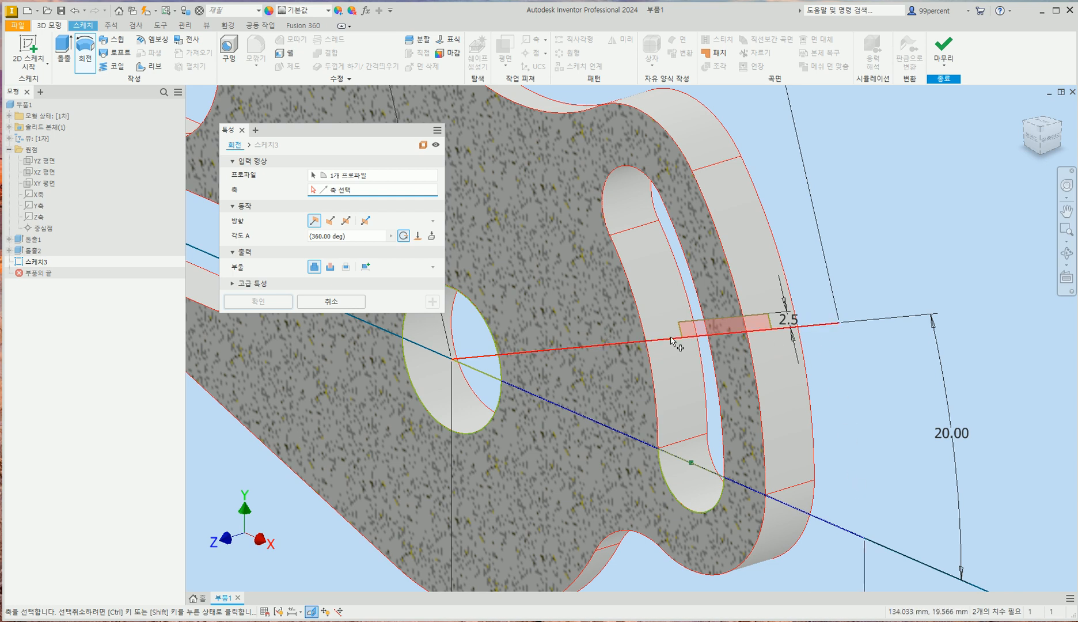
{"action": "scroll", "coordinate": [667, 349], "scroll_direction": "up", "scroll_amount": 3}
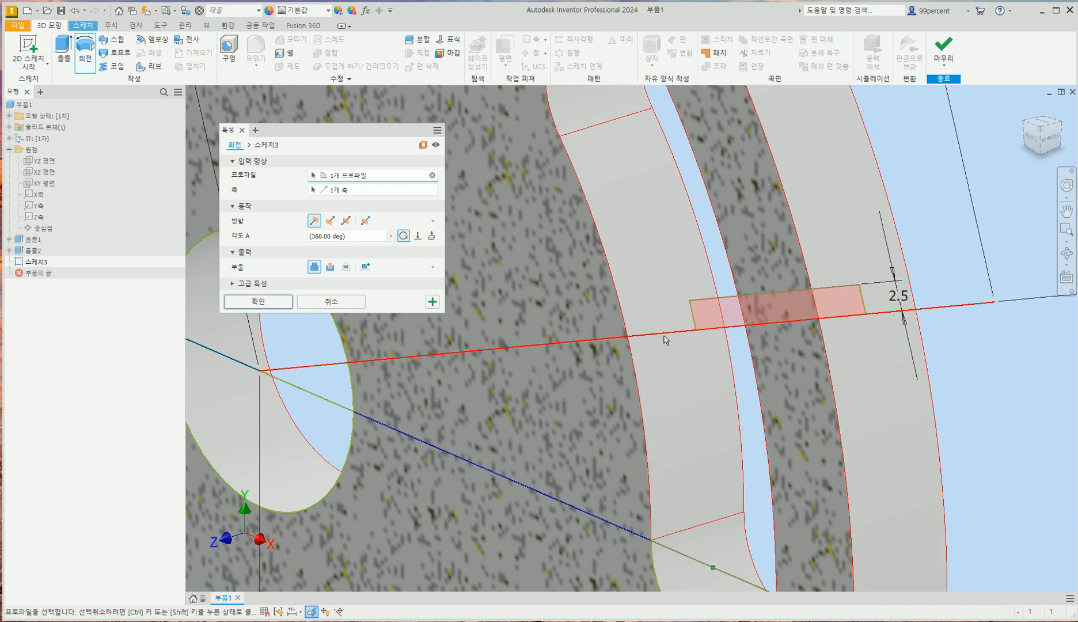
{"action": "left_click", "coordinate": [666, 340]}
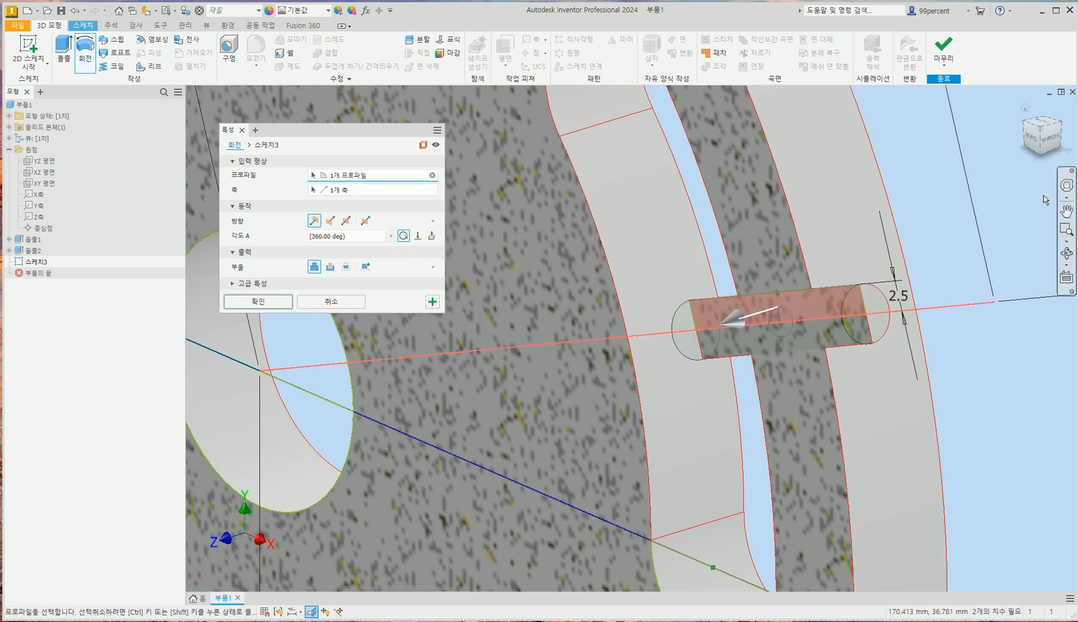
Make the revolve a full 360° cut and apply it to bore the side hole through the arc slot's outer wall
{"action": "left_click", "coordinate": [1030, 145]}
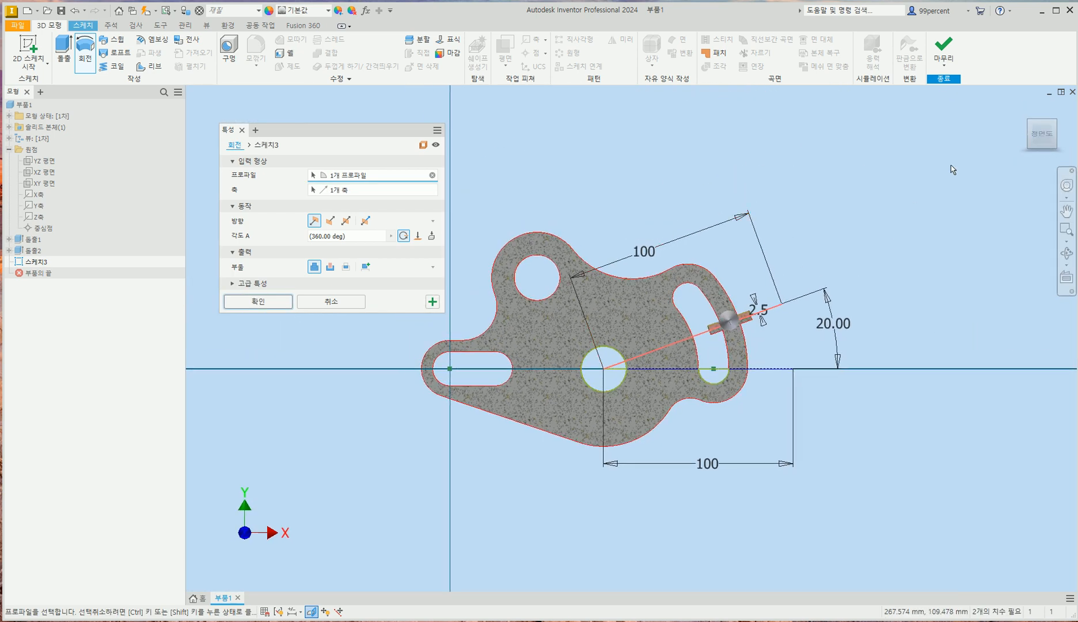
{"action": "left_click", "coordinate": [1027, 108]}
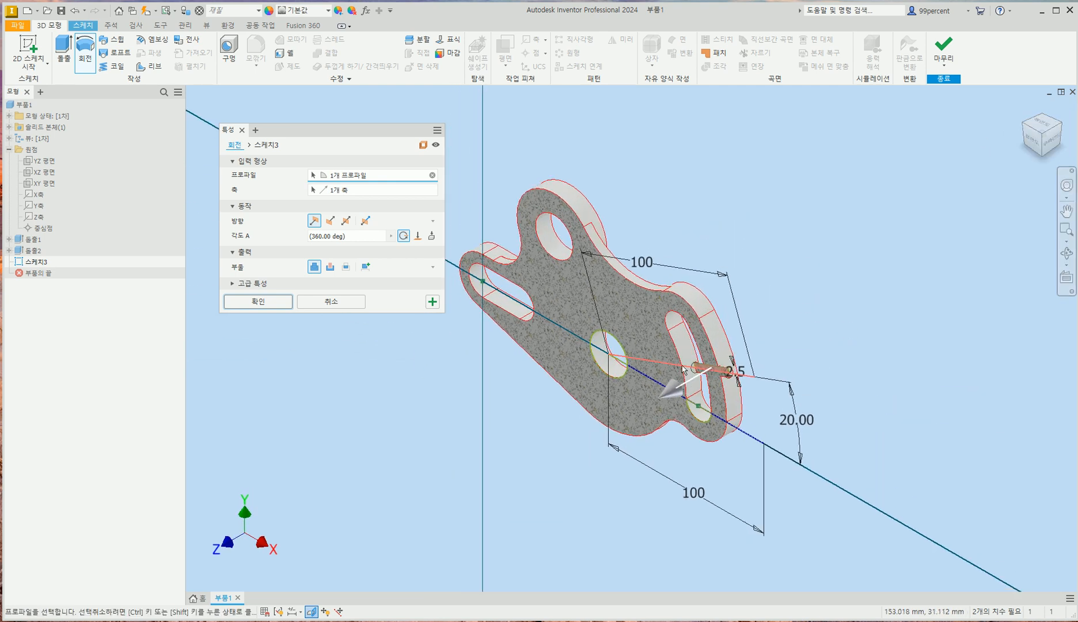
{"action": "left_click", "coordinate": [331, 267]}
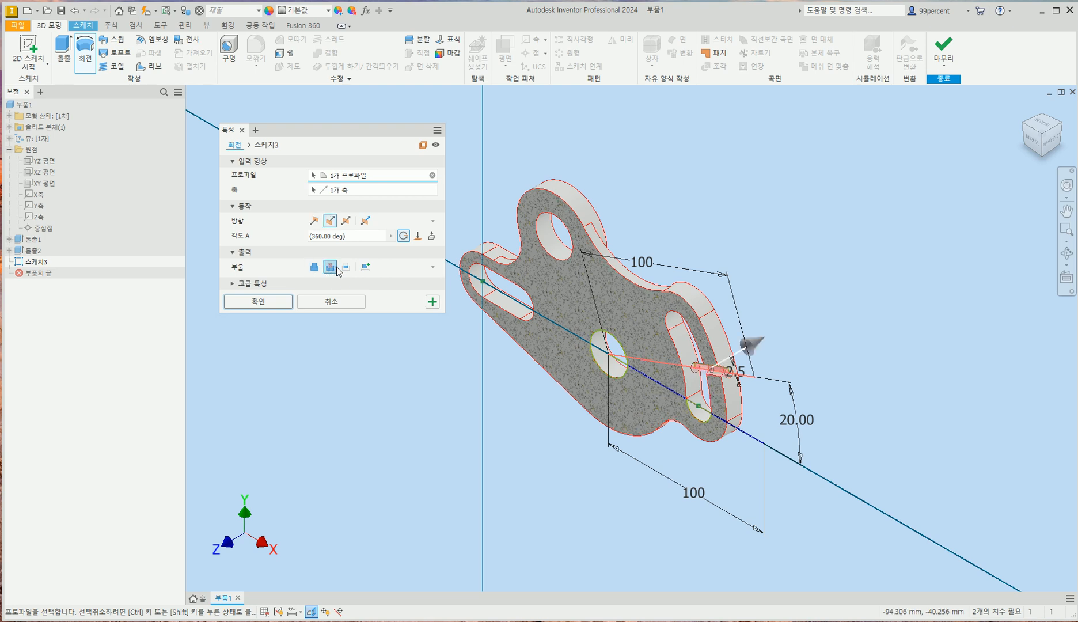
{"action": "left_click", "coordinate": [269, 303]}
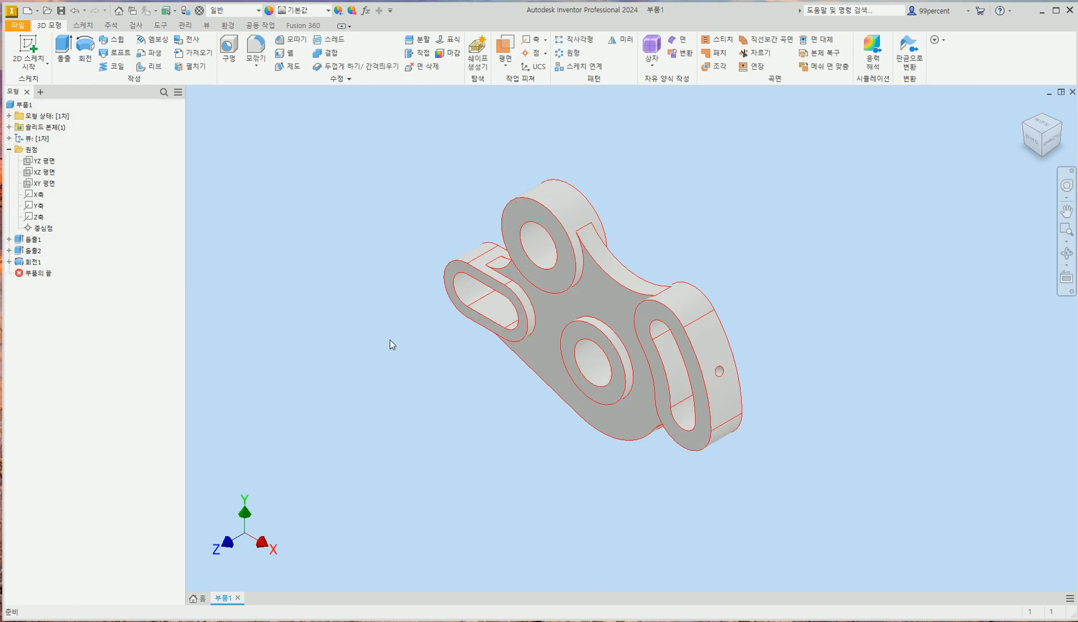
Compare the model in isometric view with the 2D reference drawing in Adobe Acrobat Pro, then return to Inventor
{"action": "left_click", "coordinate": [1025, 109]}
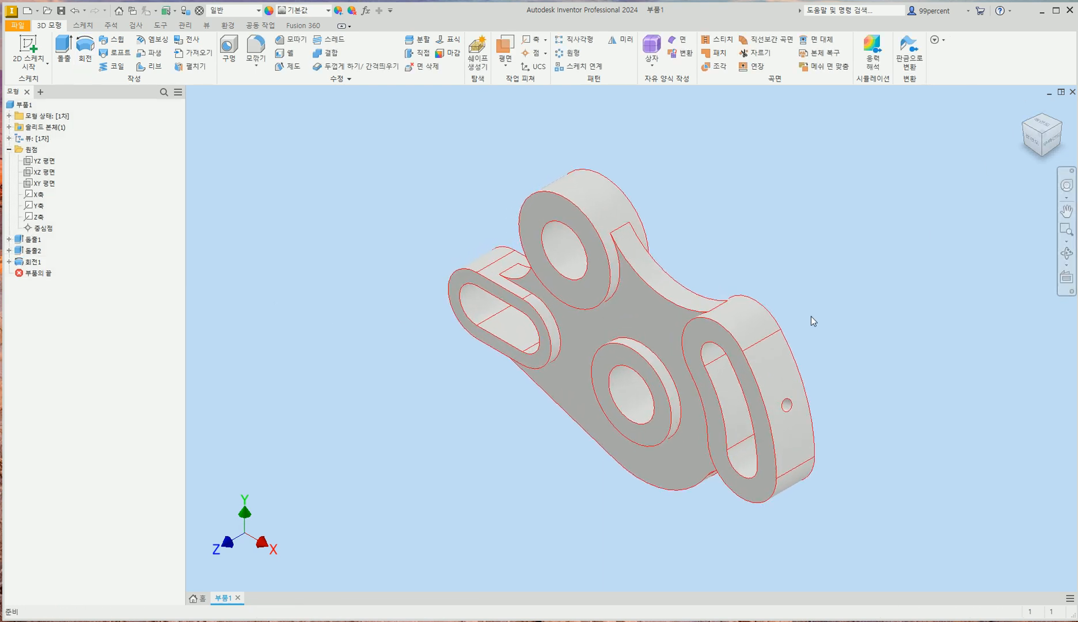
{"action": "key", "text": "alt+Tab"}
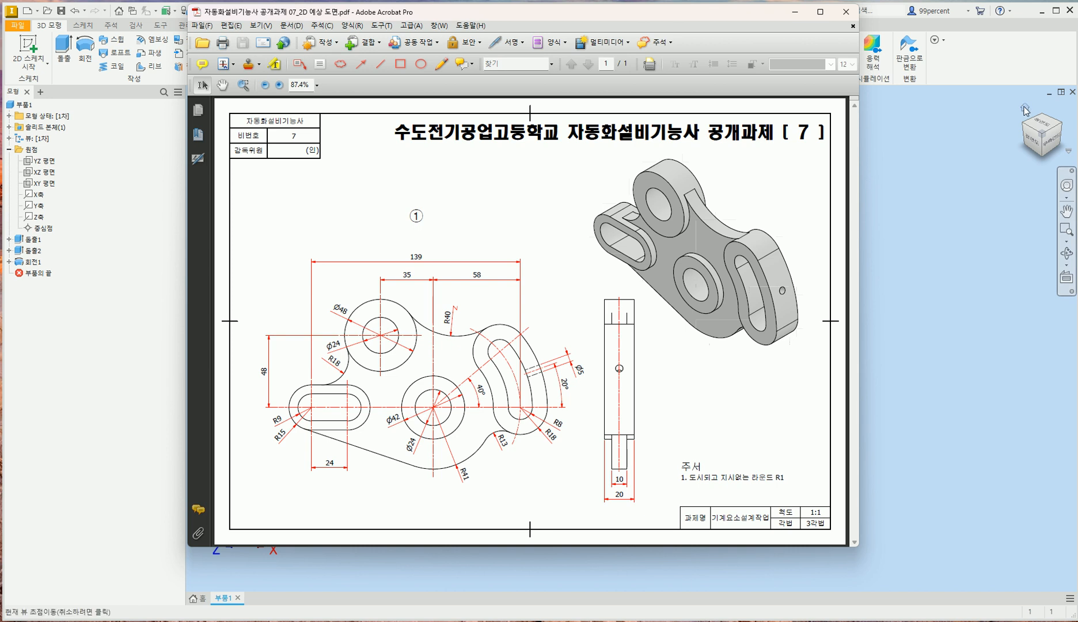
{"action": "left_click", "coordinate": [1025, 110]}
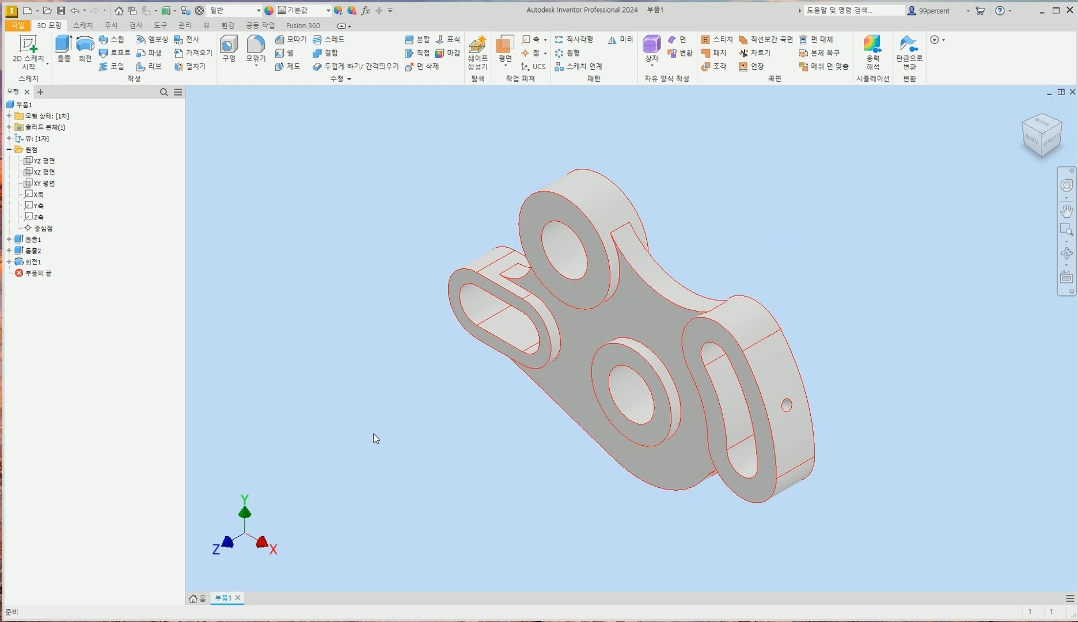
{"action": "key", "text": "alt+Tab"}
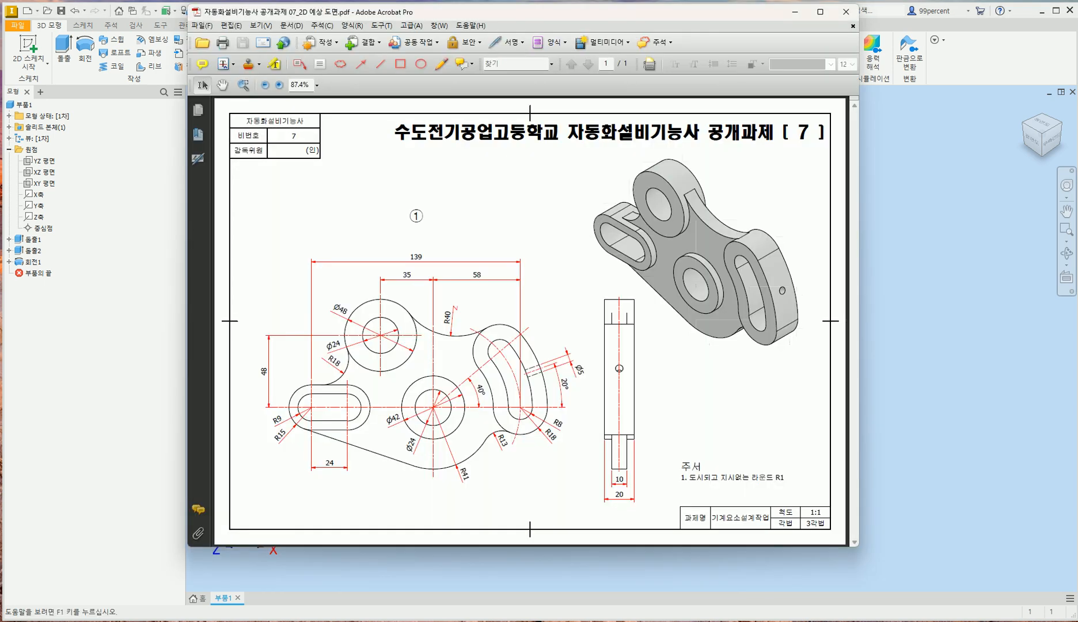
{"action": "key", "text": "alt+Tab"}
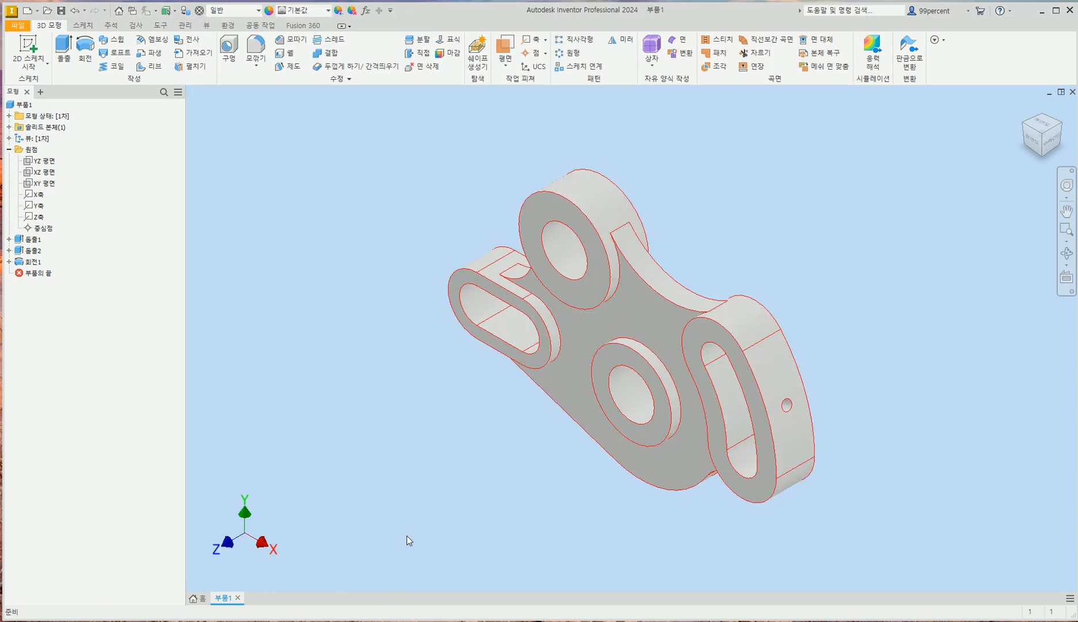